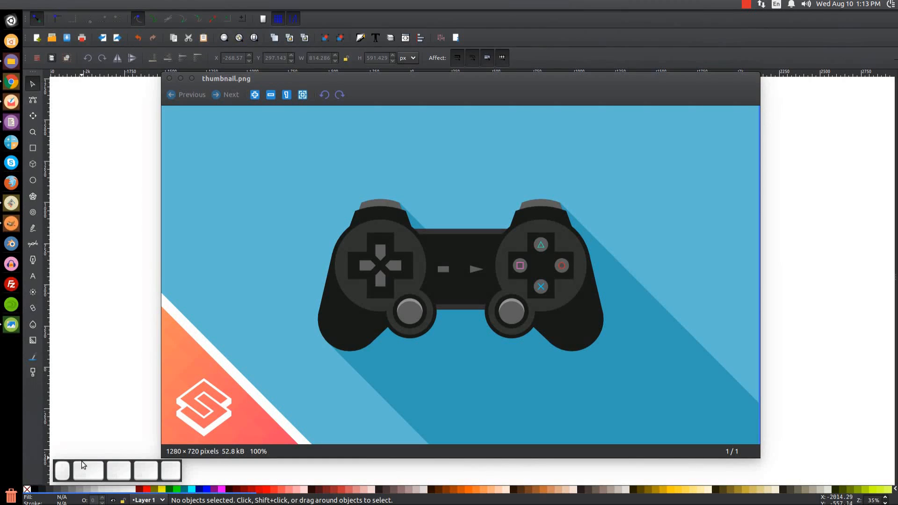
Step: Minimize the reference image window and zoom the blank document to 1:1
left_click(182, 80)
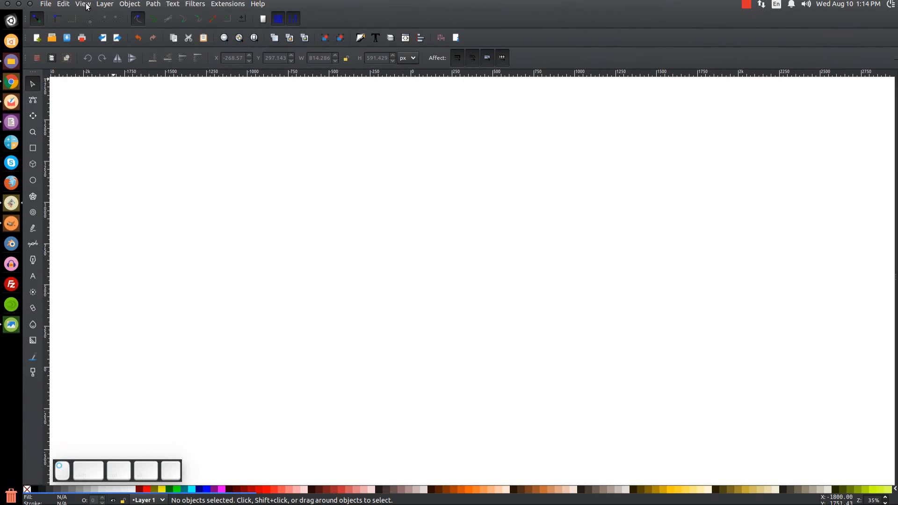
left_click(87, 5)
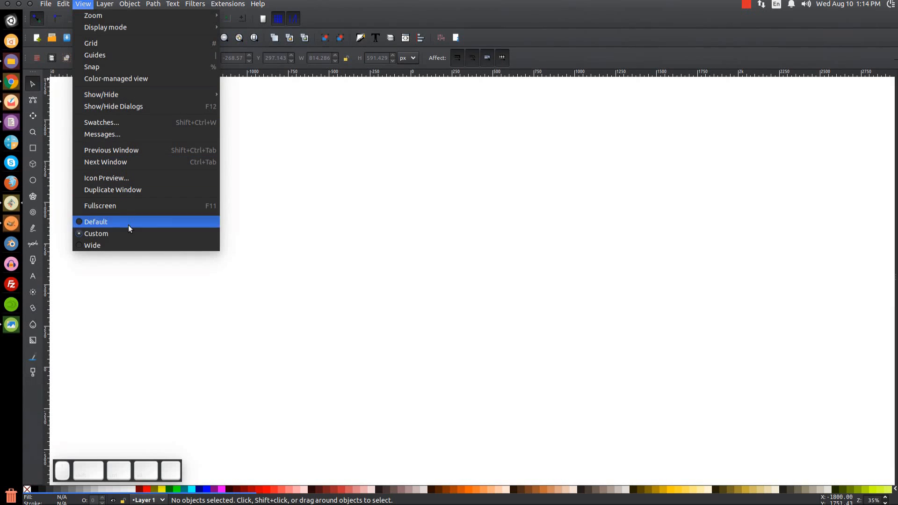
mouse_move(150, 12)
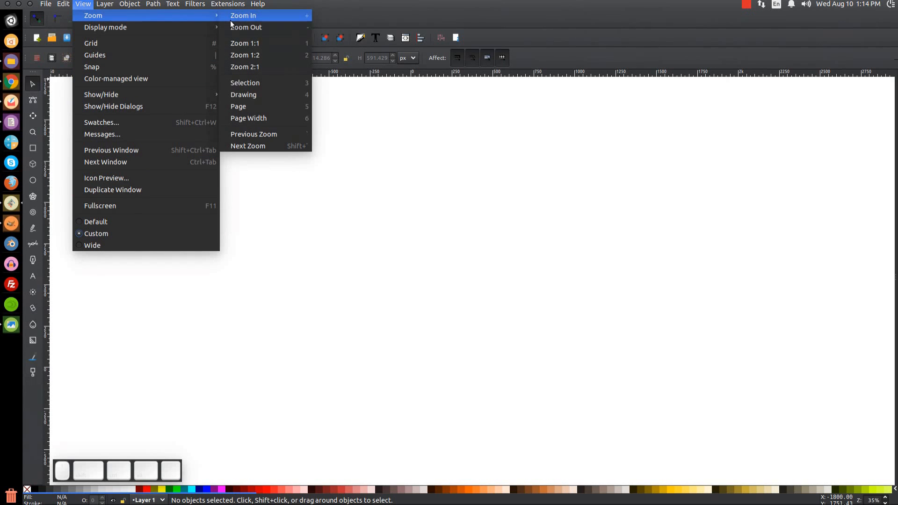
left_click(260, 43)
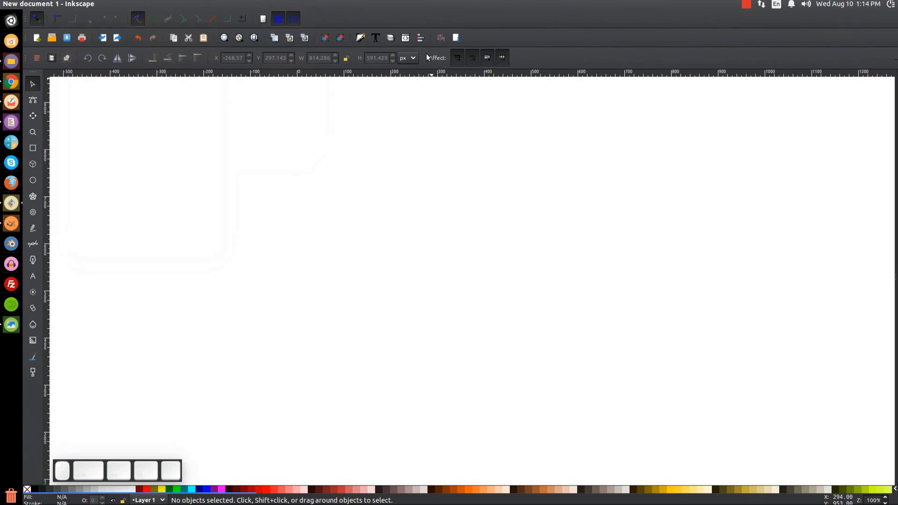
Step: Show the Align and Distribute options relative to Last selected, along with the Fill and Stroke options
left_click(424, 41)
left_click(848, 100)
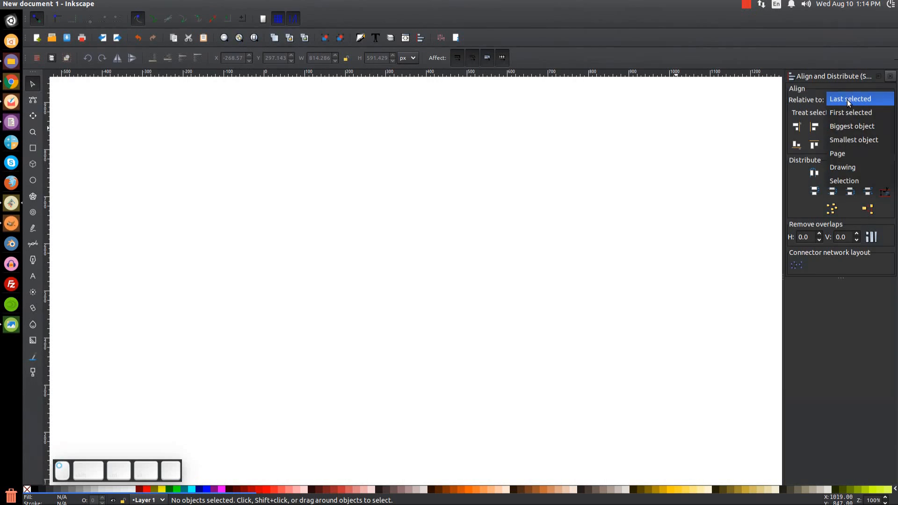
left_click(847, 100)
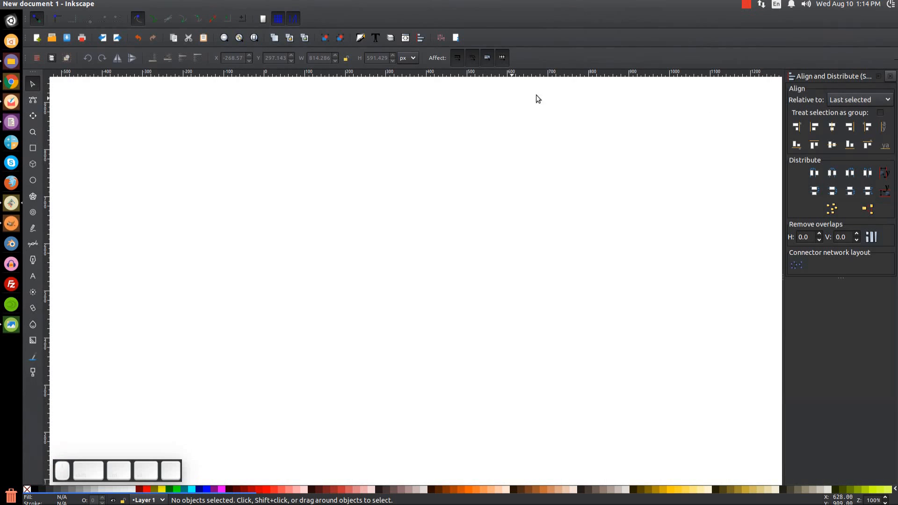
left_click(358, 38)
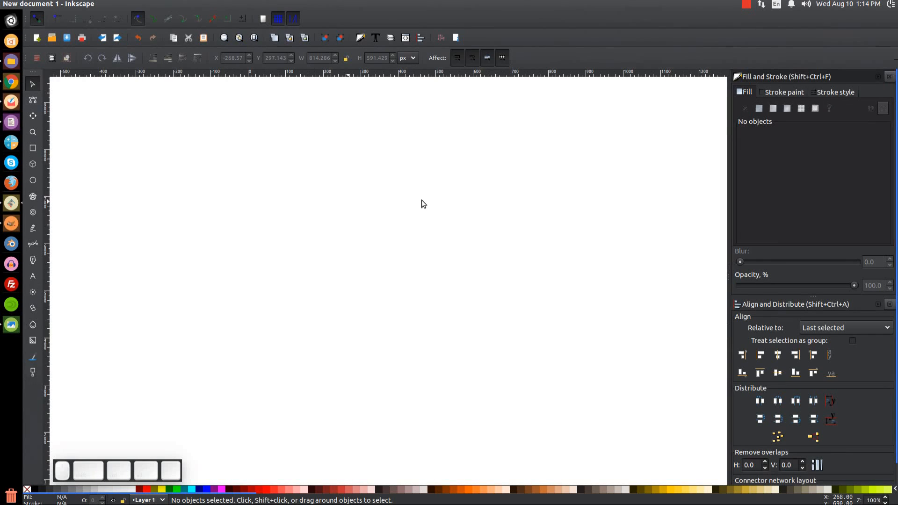
Step: Check the controller reference image again and draw a circle about 264 px in diameter near the middle of the canvas
left_click(11, 325)
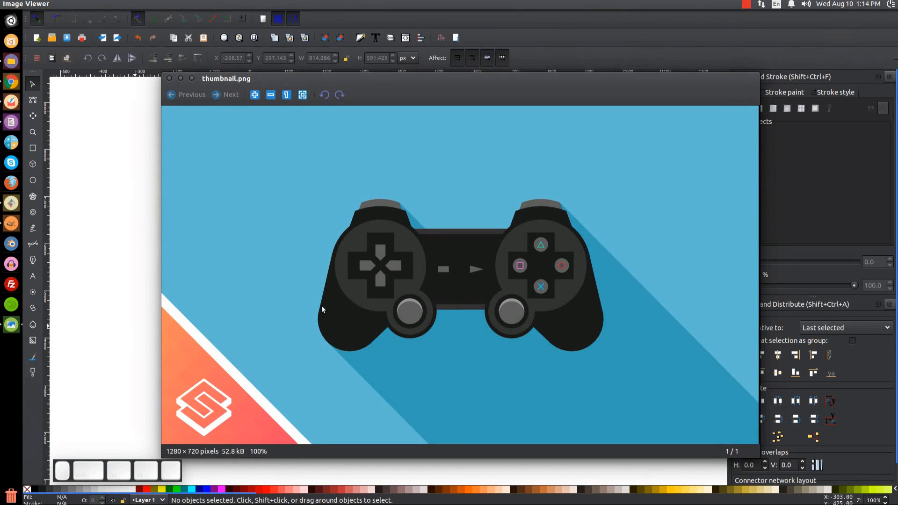
left_click(180, 79)
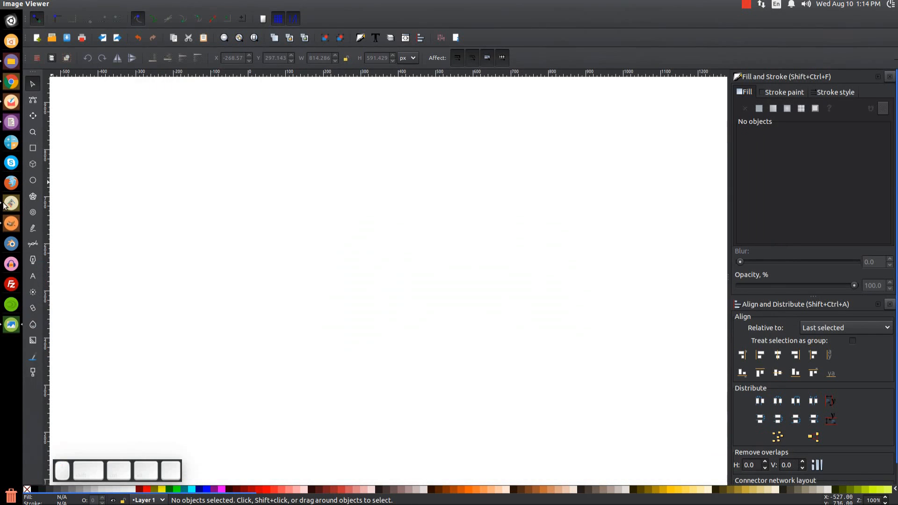
left_click(33, 180)
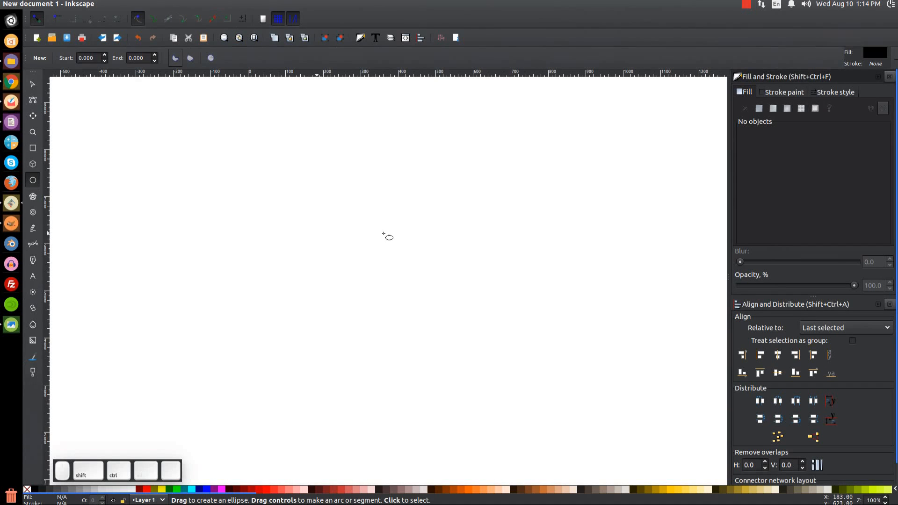
left_click_drag(373, 216, 437, 287)
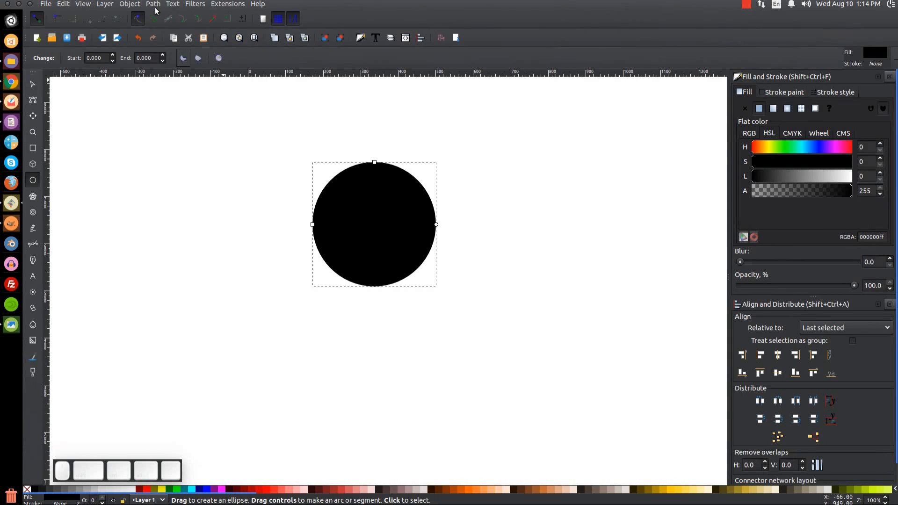
Step: Convert the circle to a path and fill it with dark grey 1a1a1a
left_click(155, 4)
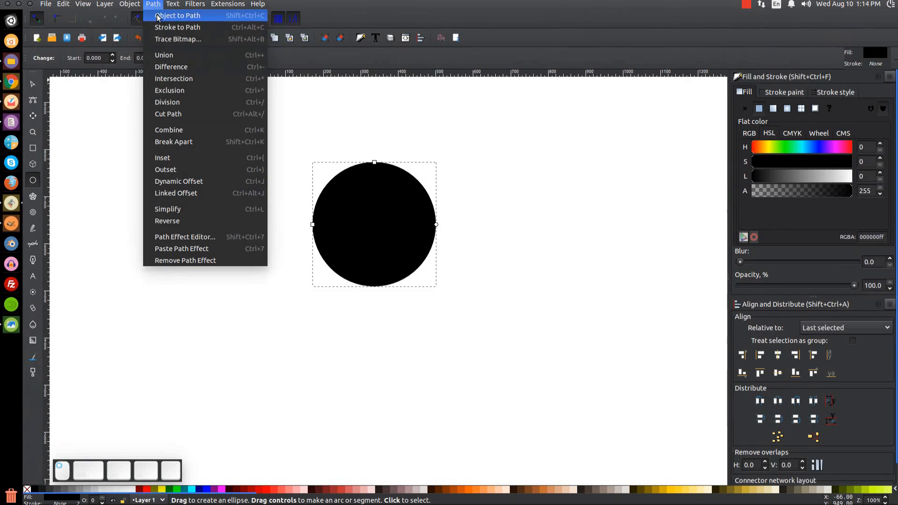
left_click(177, 16)
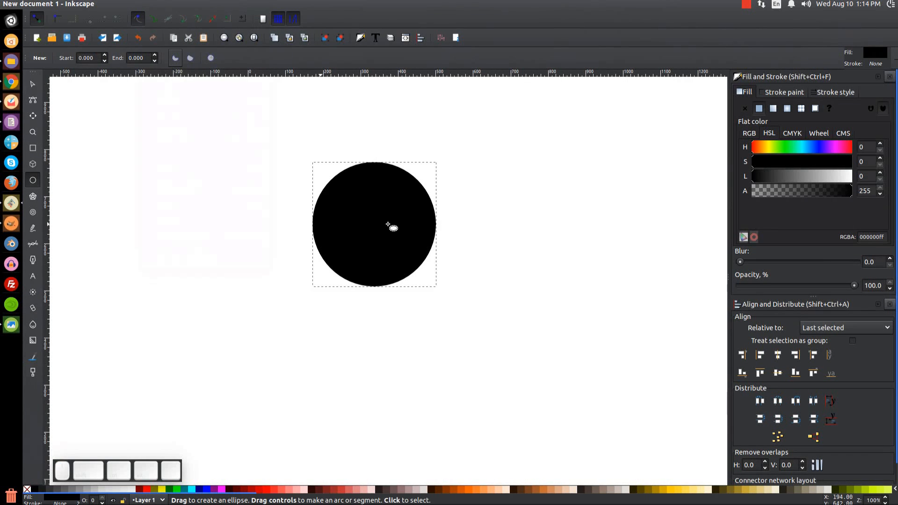
left_click(42, 491)
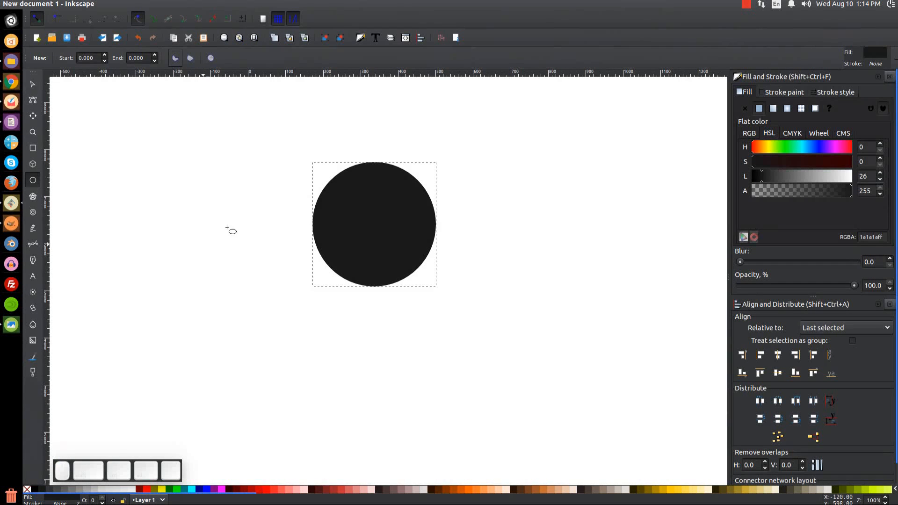
Step: Add a concentric duplicate of the circle, filled with grey 333333 and scaled down to about 238 px
left_click(32, 84)
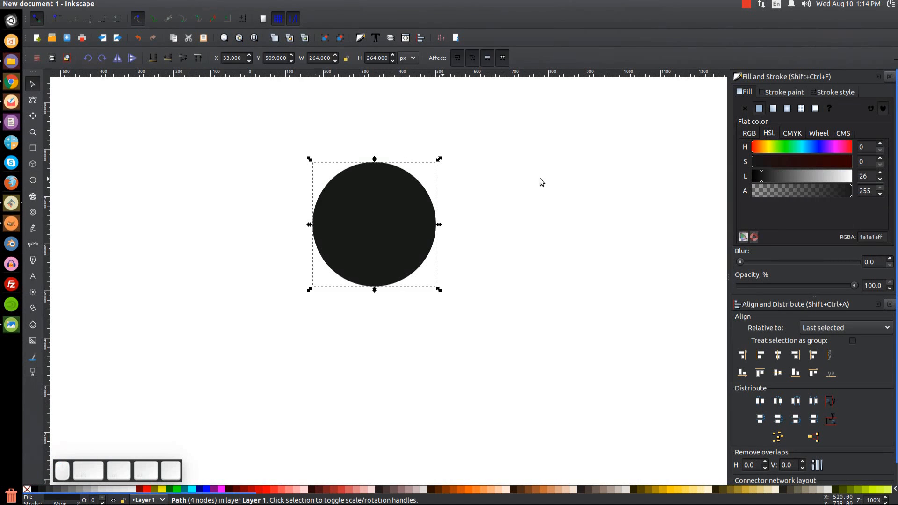
right_click(372, 222)
left_click(401, 298)
left_click(52, 490)
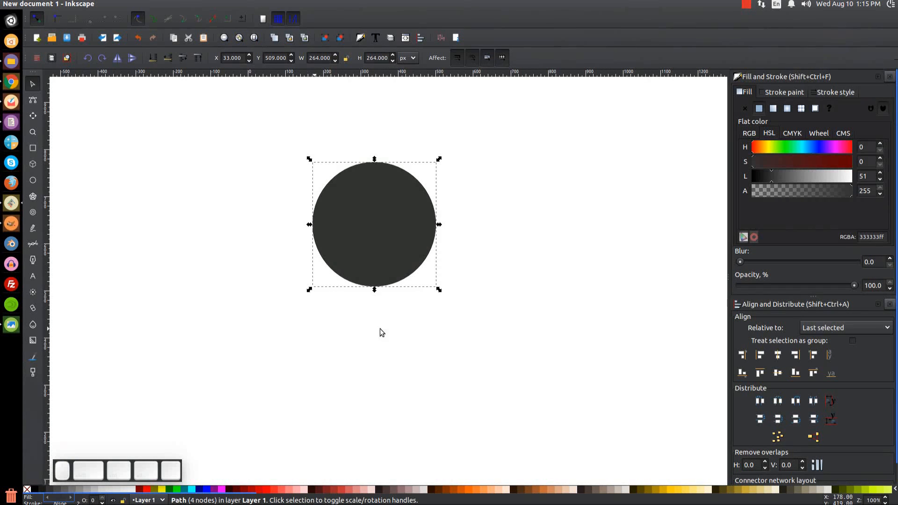
left_click_drag(440, 290, 433, 290)
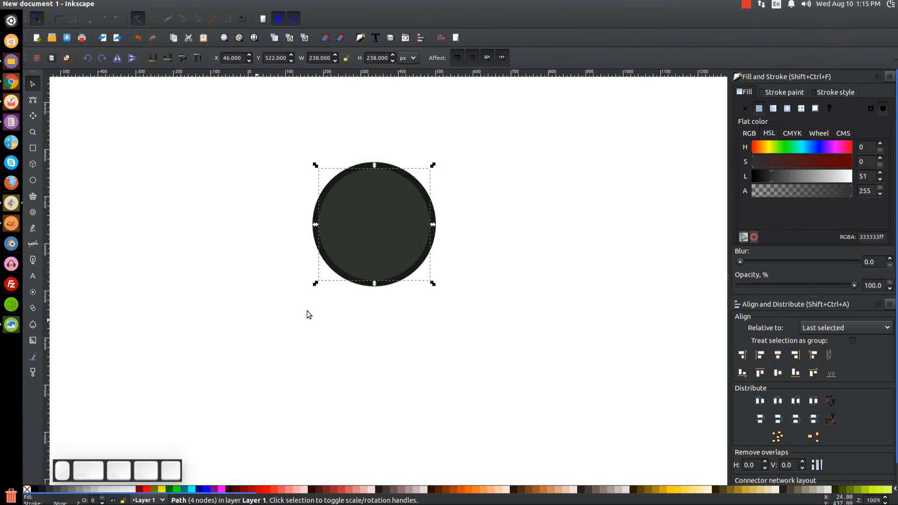
Step: Add a duplicate of the outer circle scaled to about 182 px, overlapping its lower edge and stacked beneath the lighter grey circle
left_click(321, 227, "alt")
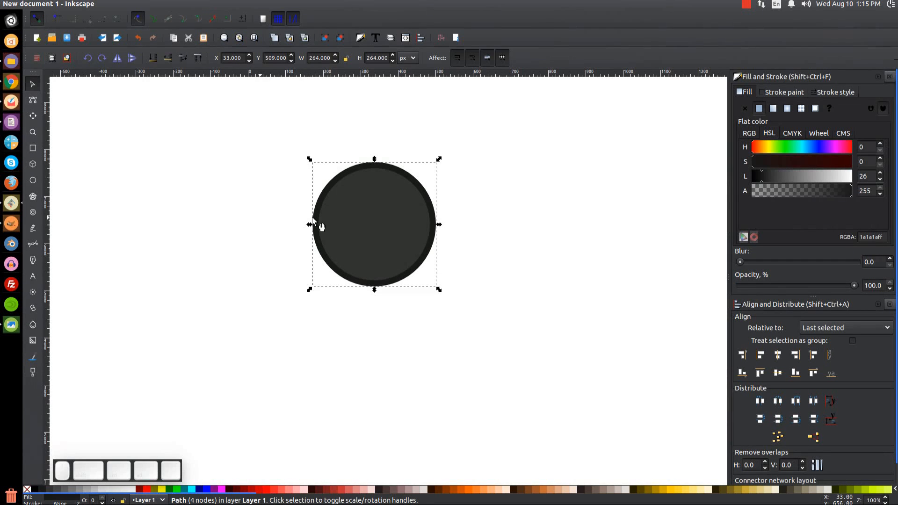
right_click(312, 218)
left_click(339, 288)
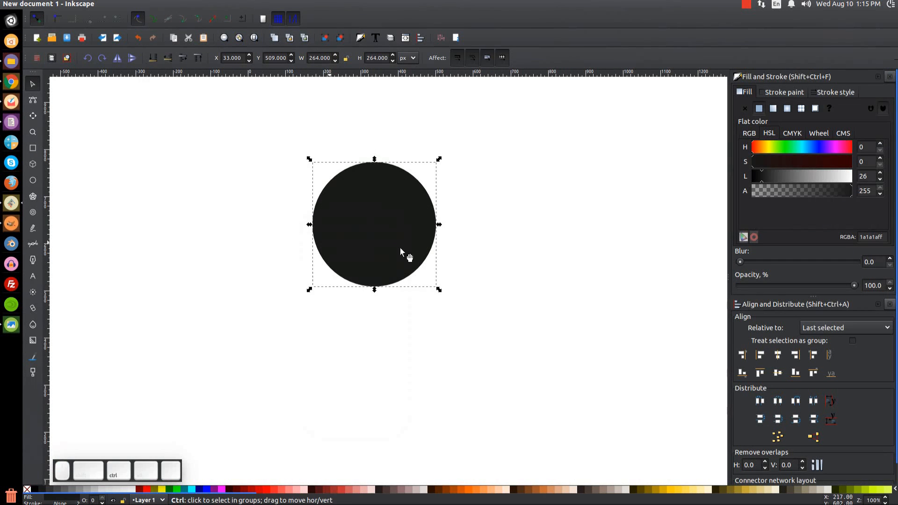
left_click_drag(439, 291, 420, 284)
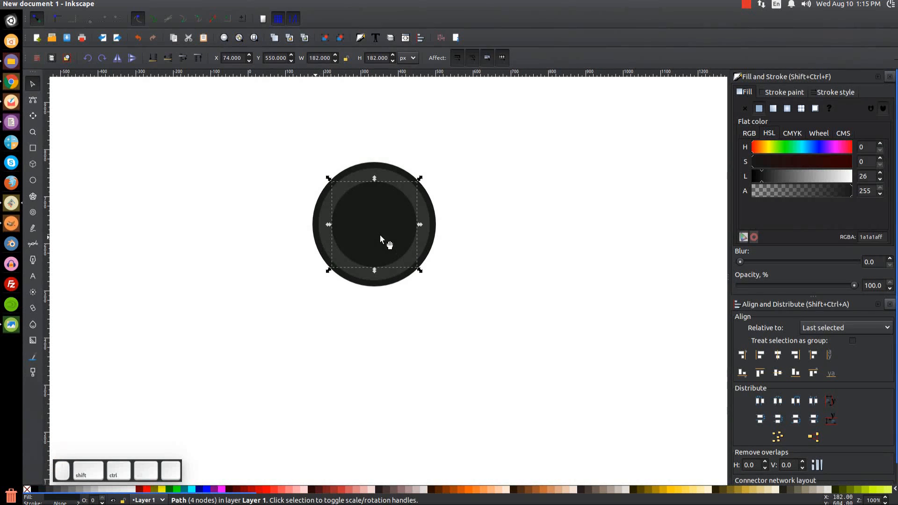
left_click_drag(385, 210, 379, 285)
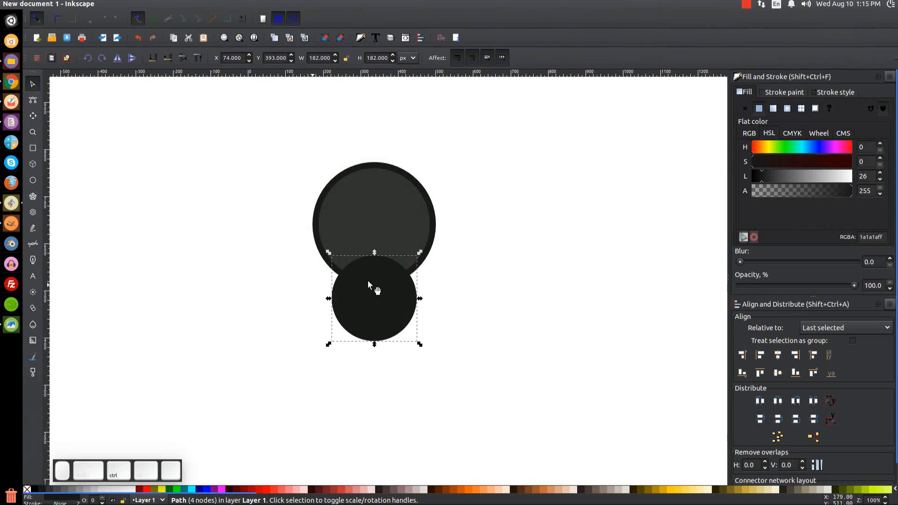
left_click(156, 60)
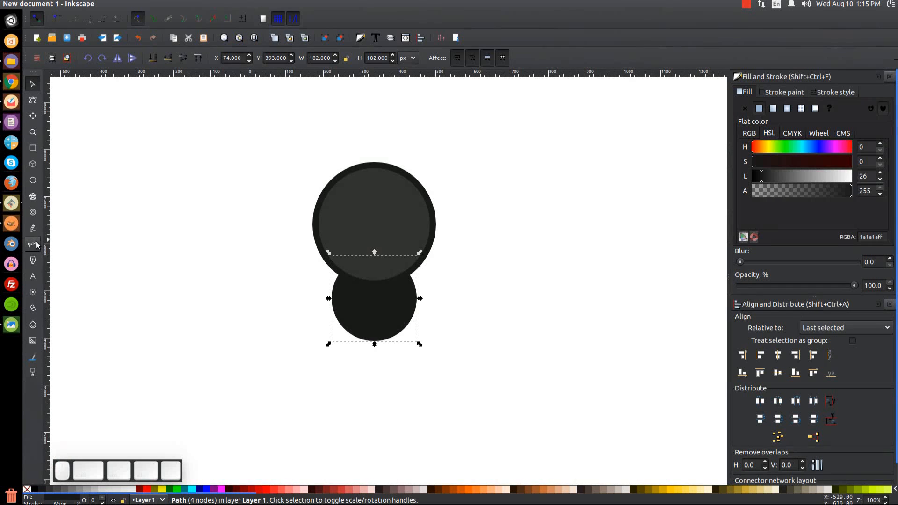
Step: With snapping to paths enabled, draw a closed tapered quadrilateral about 255 by 144 px bridging the sides of the large and small circles
key("b")
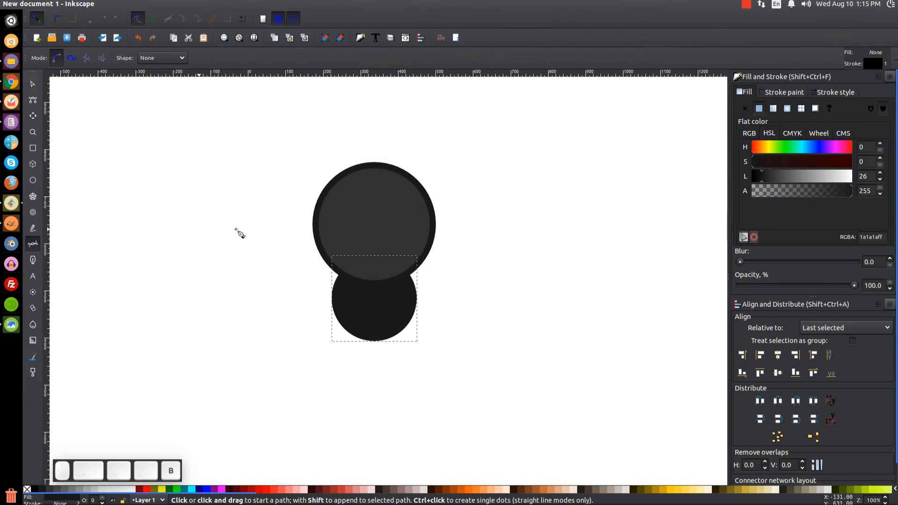
left_click(153, 20)
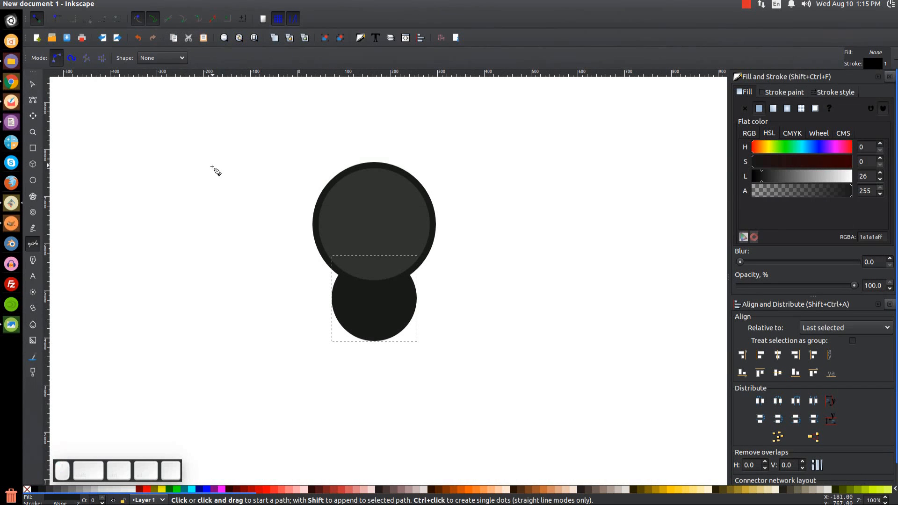
left_click(316, 243)
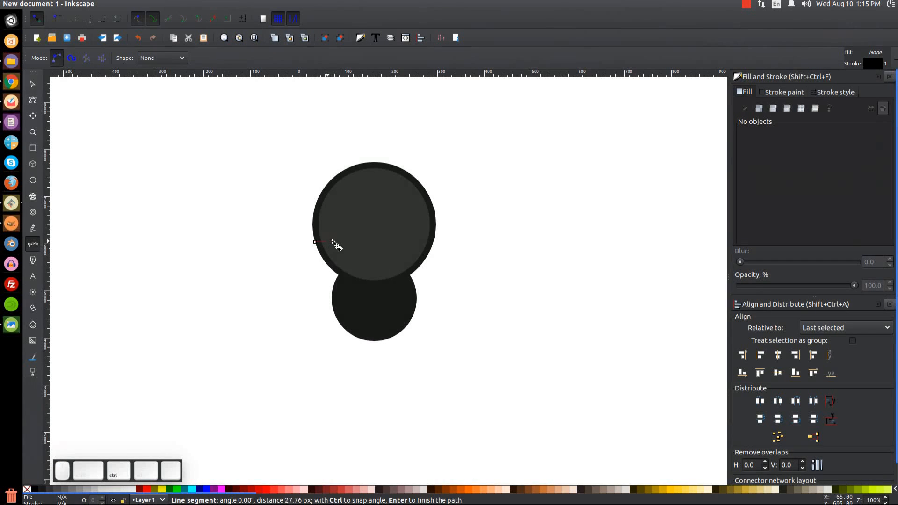
left_click(434, 242)
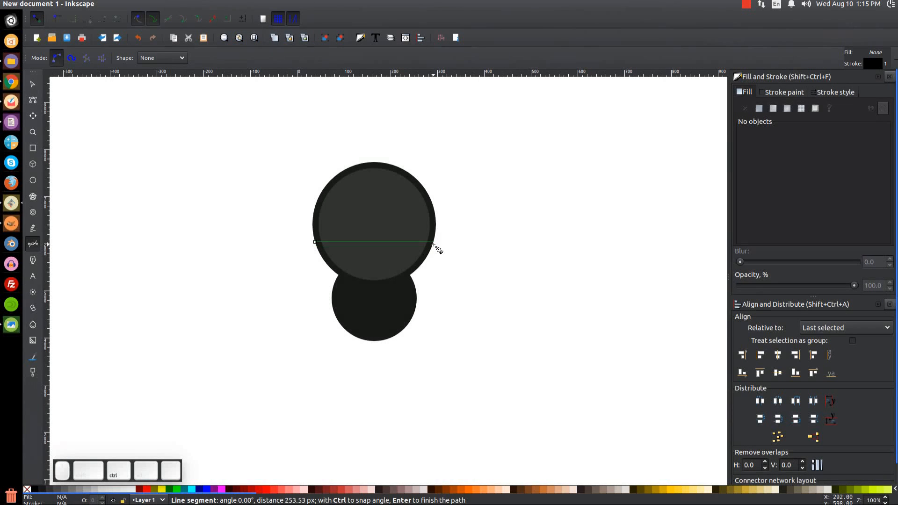
left_click(416, 309)
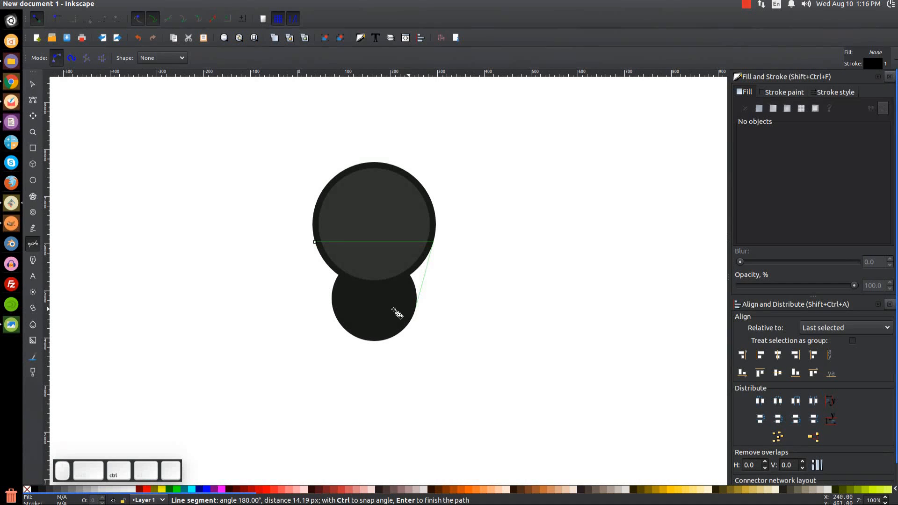
left_click(333, 309)
left_click(315, 242)
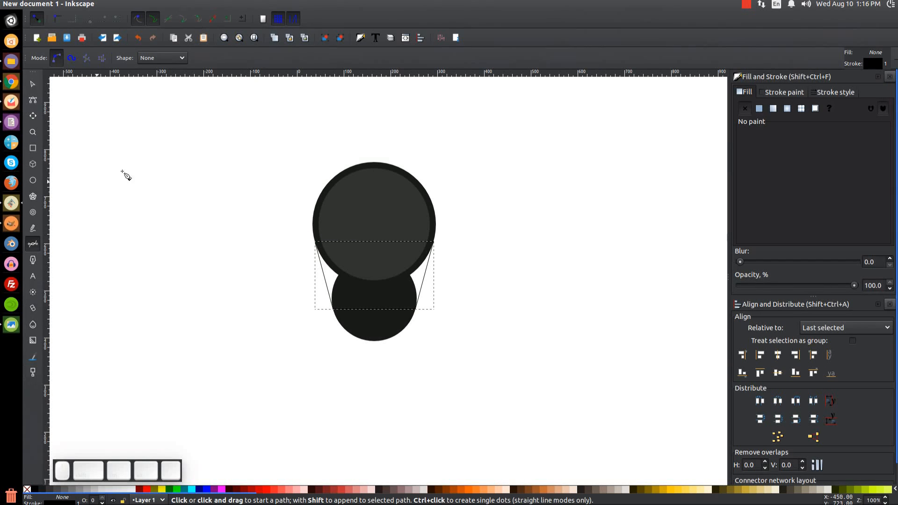
Step: Unite the tapered quadrilateral and the small lower circle into one shape with Union
left_click(28, 84)
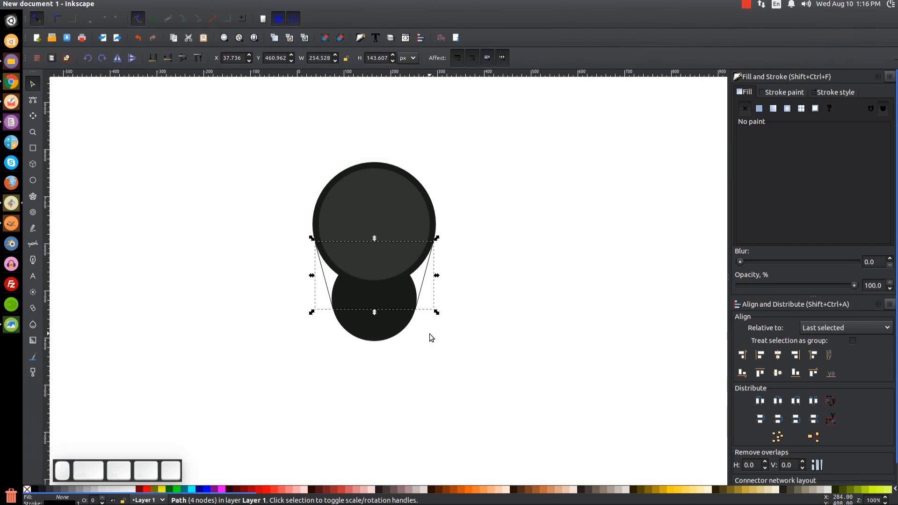
key("shift")
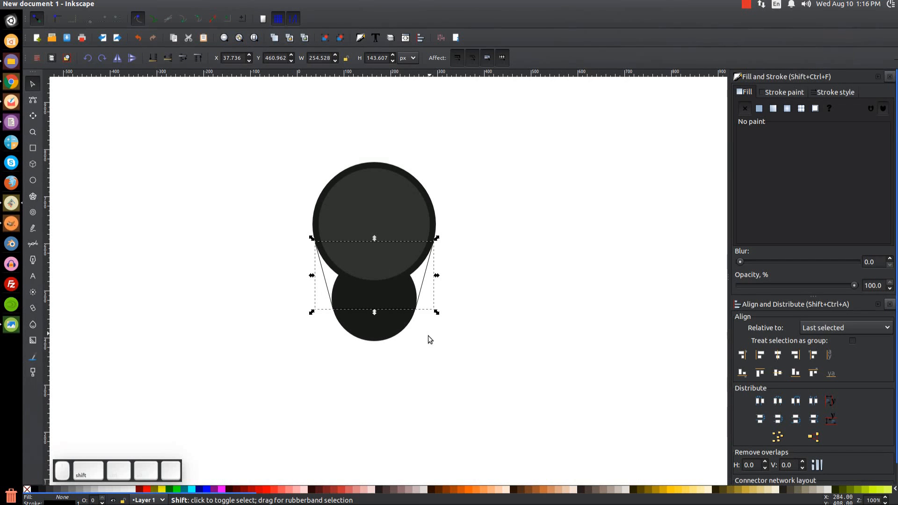
left_click(381, 338, "shift")
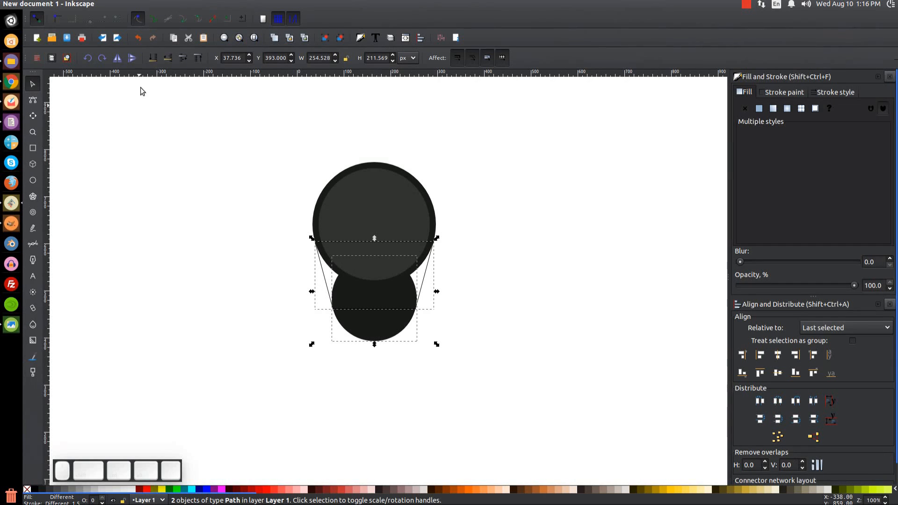
left_click(153, 3)
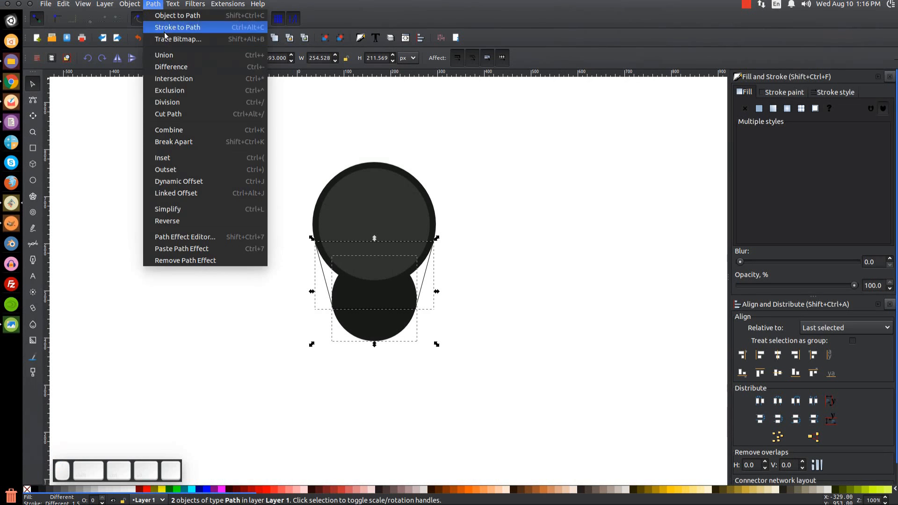
left_click(169, 57)
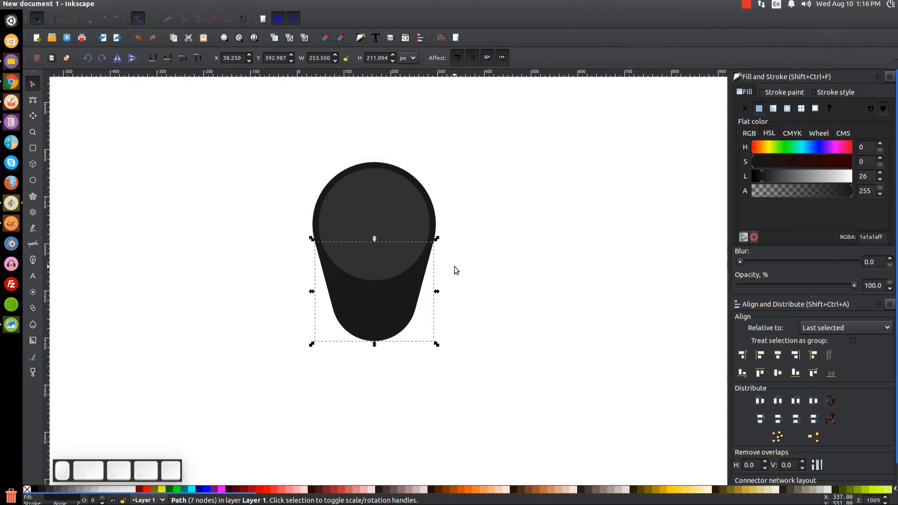
Step: Rotate the grip's three shapes together about 30° clockwise and move them left to X about -150 px, as in the reference thumbnail
left_click_drag(566, 407, 170, 96)
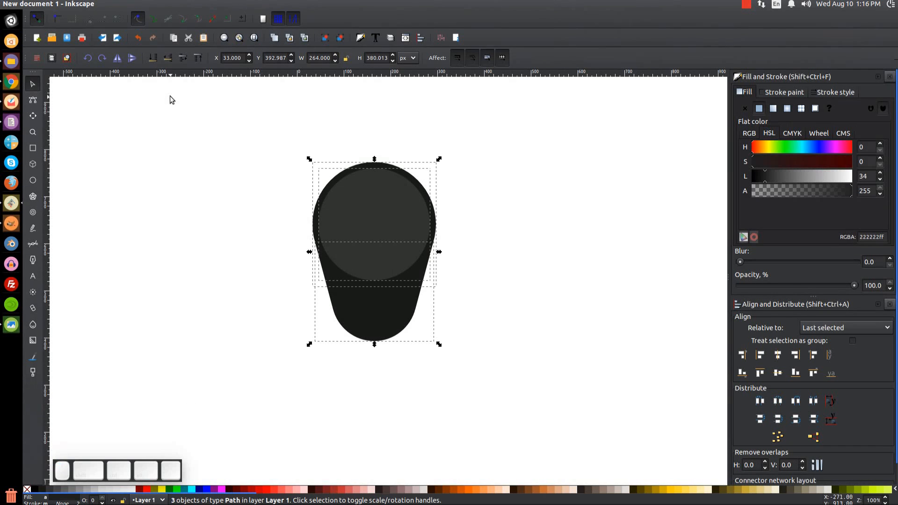
left_click(370, 197)
key("ctrl")
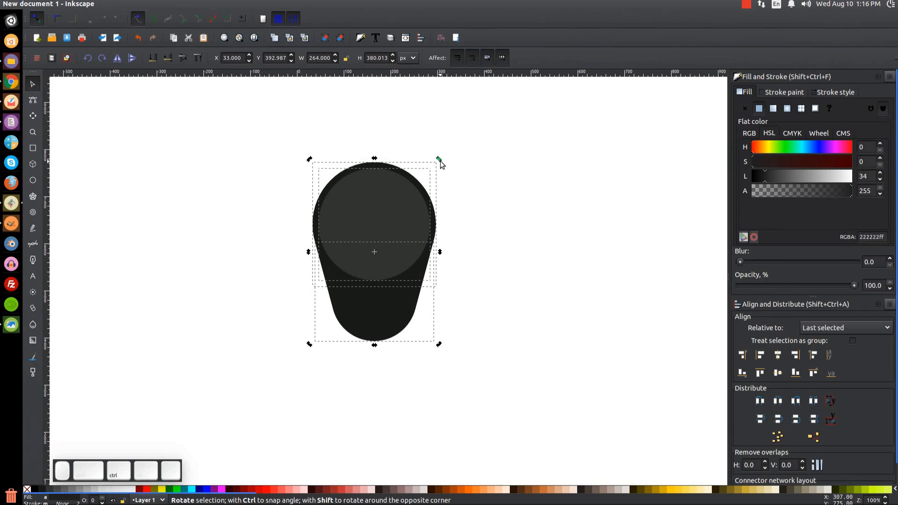
left_click_drag(440, 161, 475, 195)
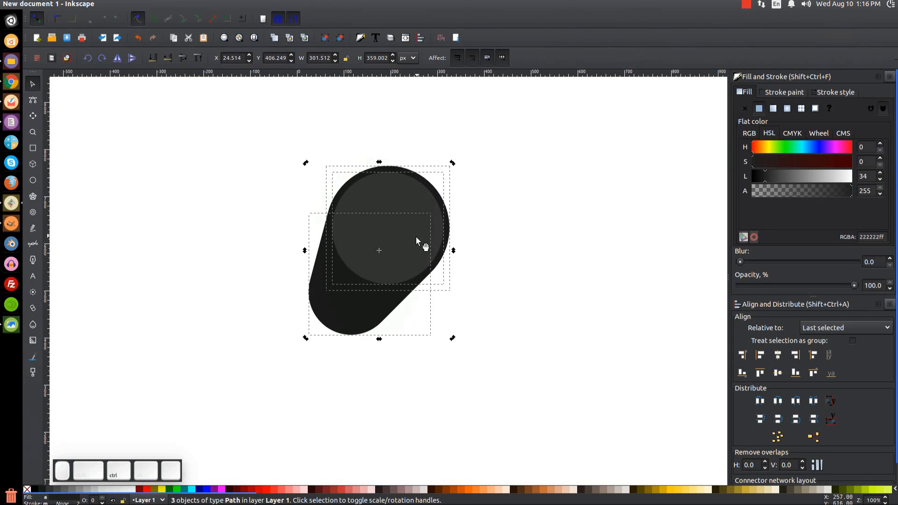
left_click_drag(413, 240, 307, 226)
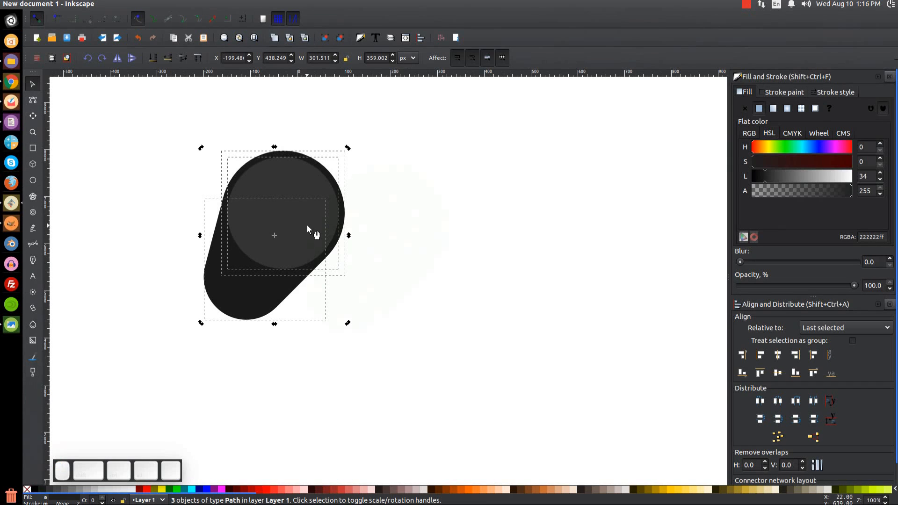
left_click(10, 327)
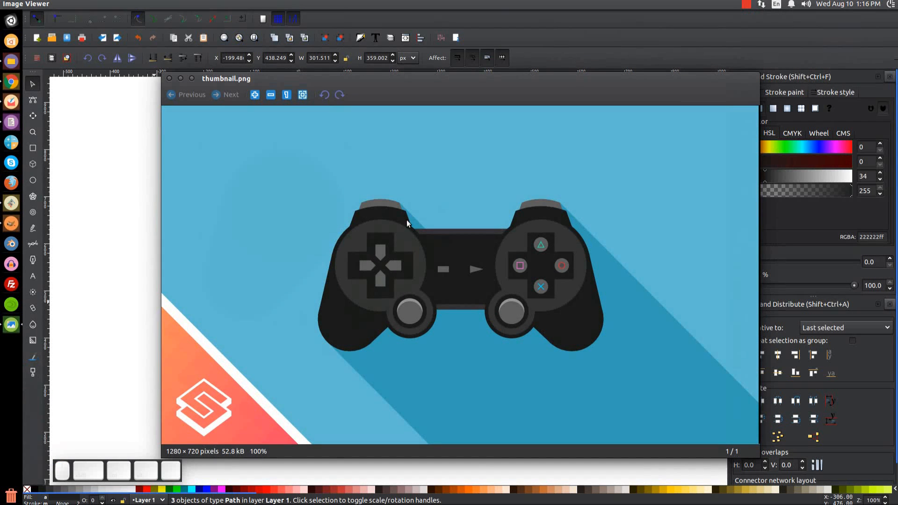
left_click(179, 78)
left_click_drag(288, 223, 311, 223)
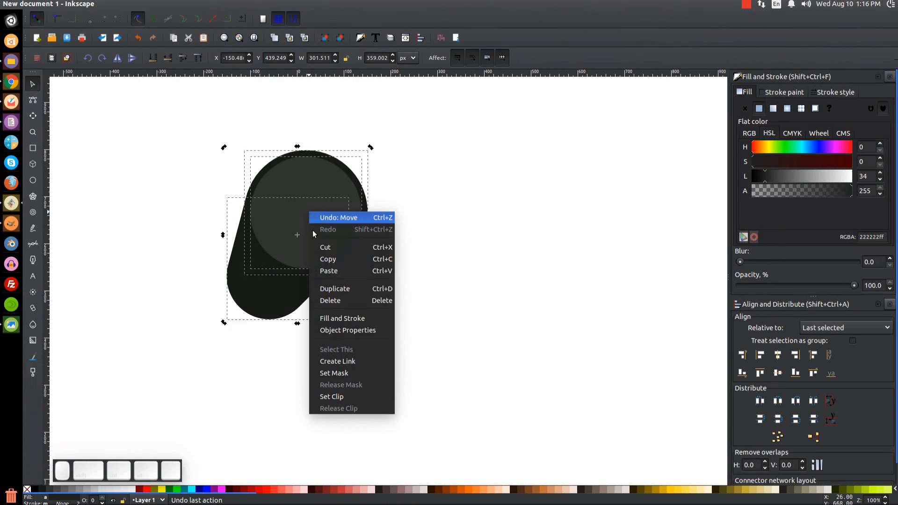
Step: Duplicate the grip, flip the copy horizontally and place it level with the original, about 431 px to its right
left_click(336, 289)
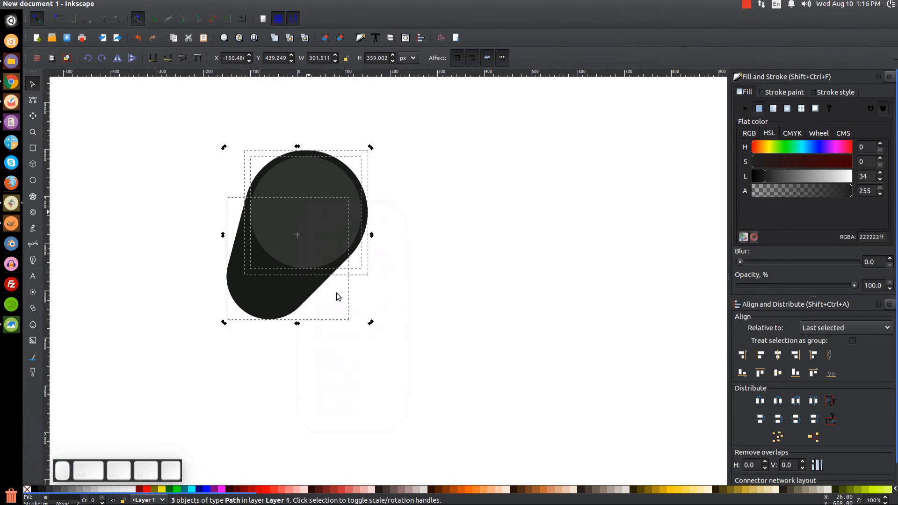
left_click(118, 58)
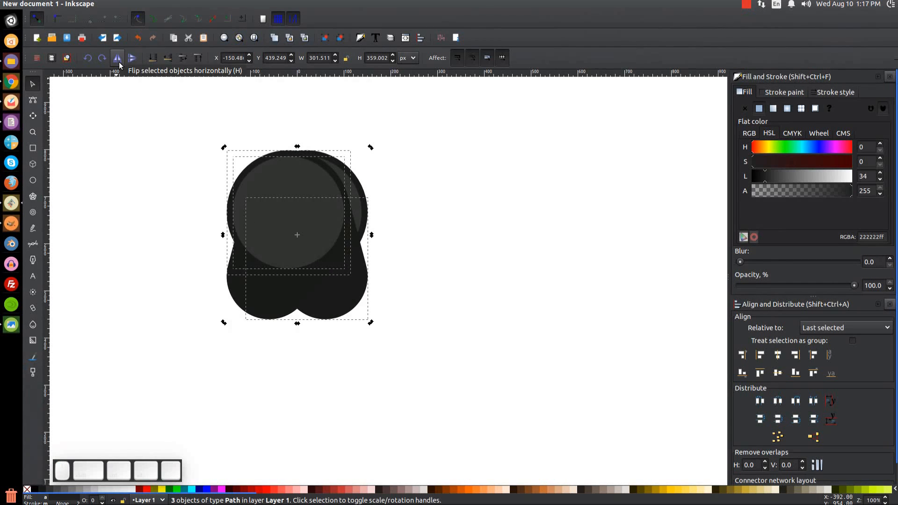
left_click_drag(279, 216, 481, 227)
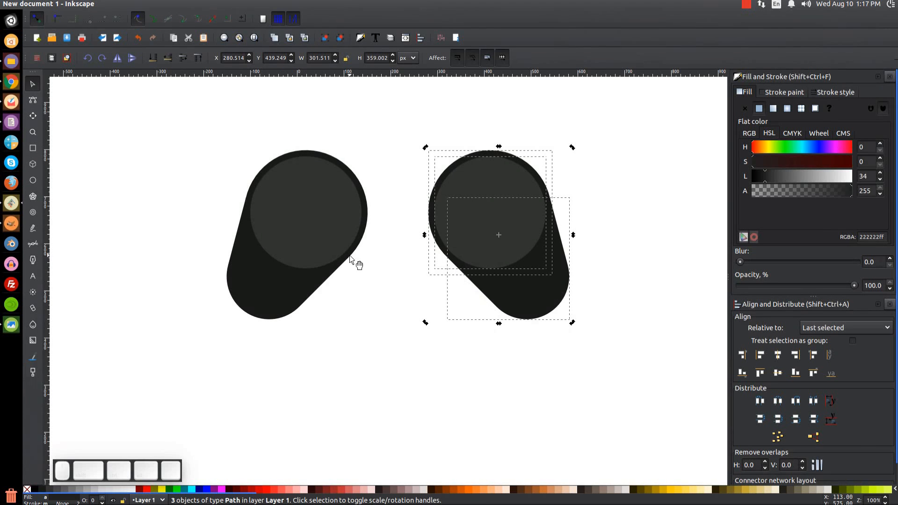
Step: Draw a rectangle about 374 by 160 px bridging the two grips, filled with 1a1a1a and stacked beneath all the other shapes
left_click(35, 150)
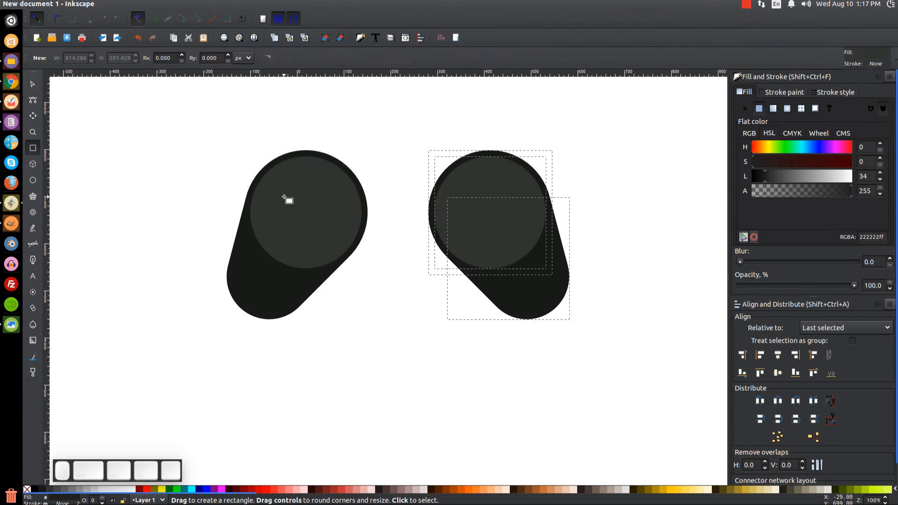
left_click_drag(315, 184, 490, 260)
left_click(32, 84)
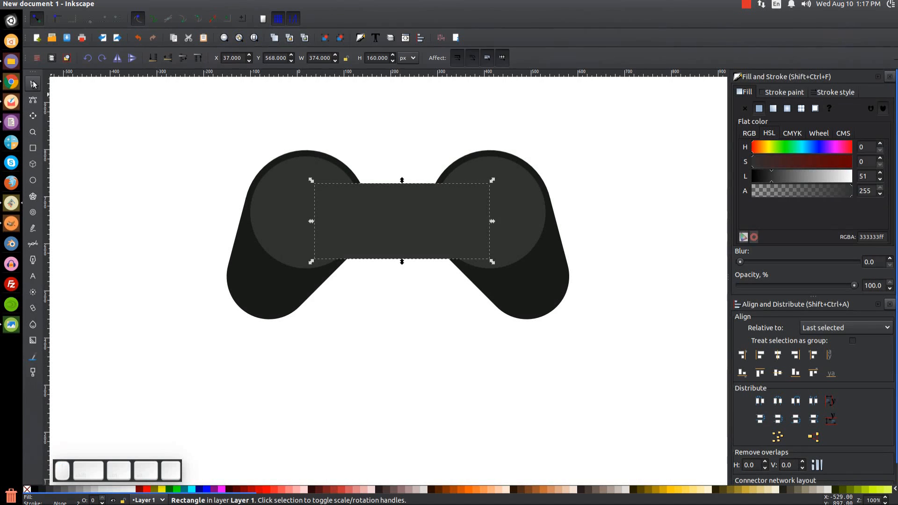
left_click_drag(412, 236, 409, 222)
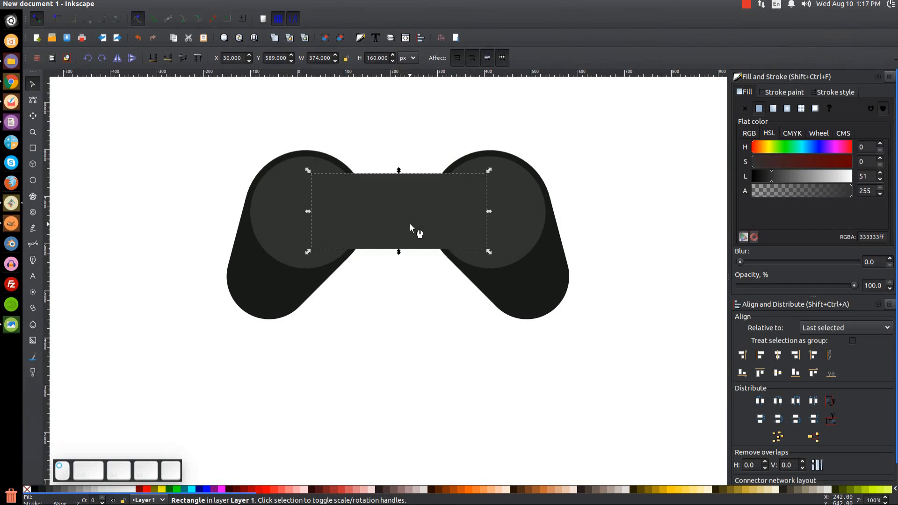
left_click(43, 490)
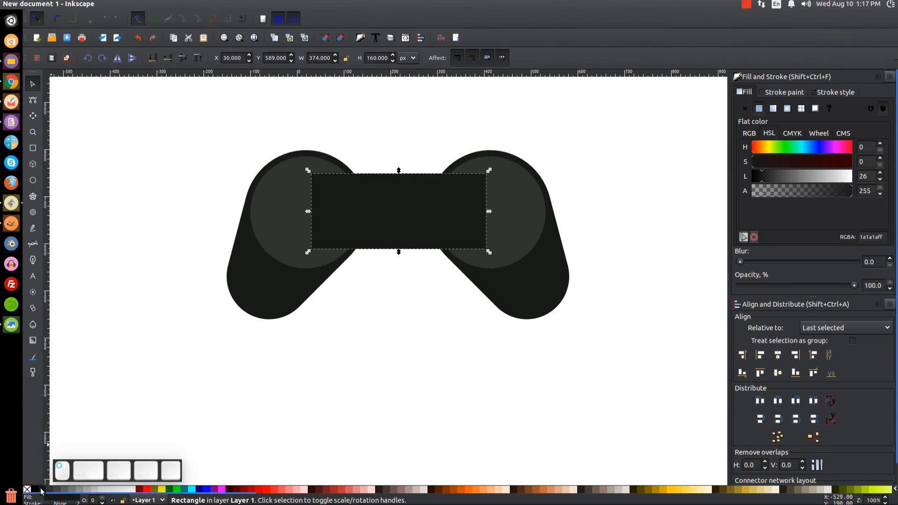
left_click(157, 59)
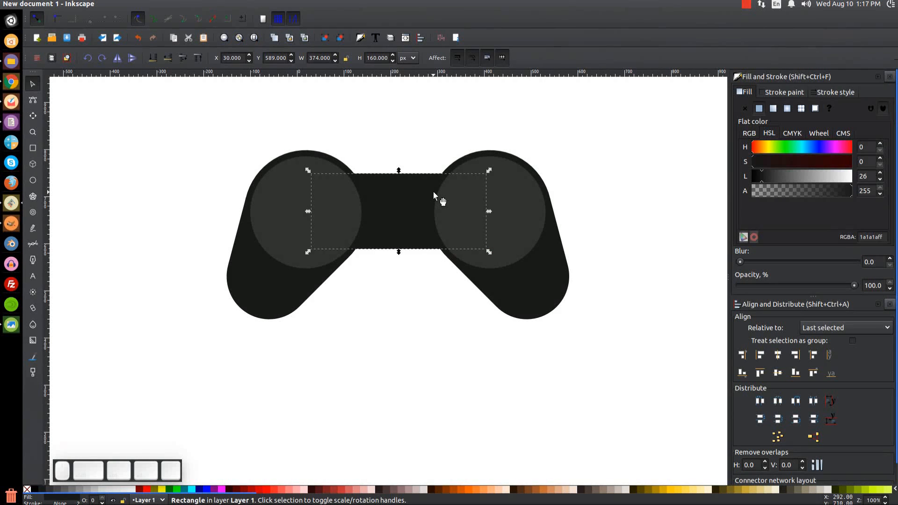
Step: Center the bridging rectangle between the two light grey circles by distributing the three with equal horizontal gaps
left_click(290, 194, "shift")
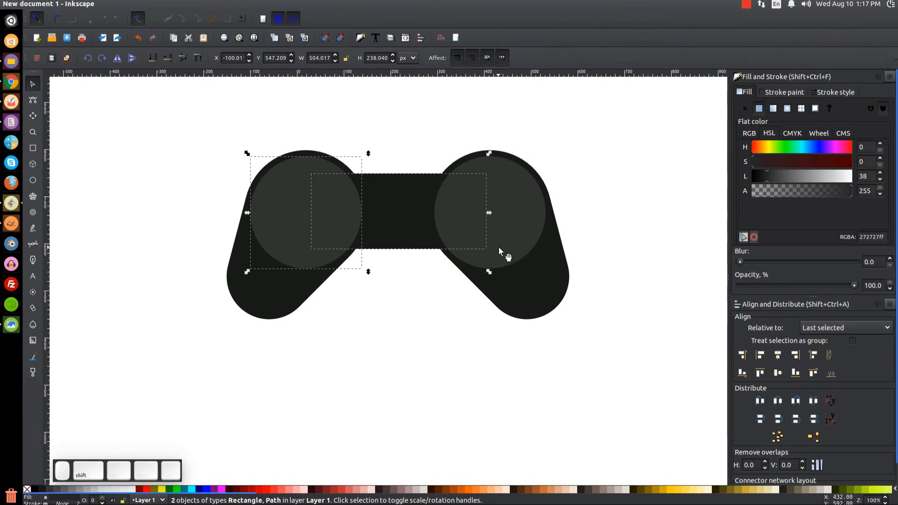
left_click(526, 187, "shift")
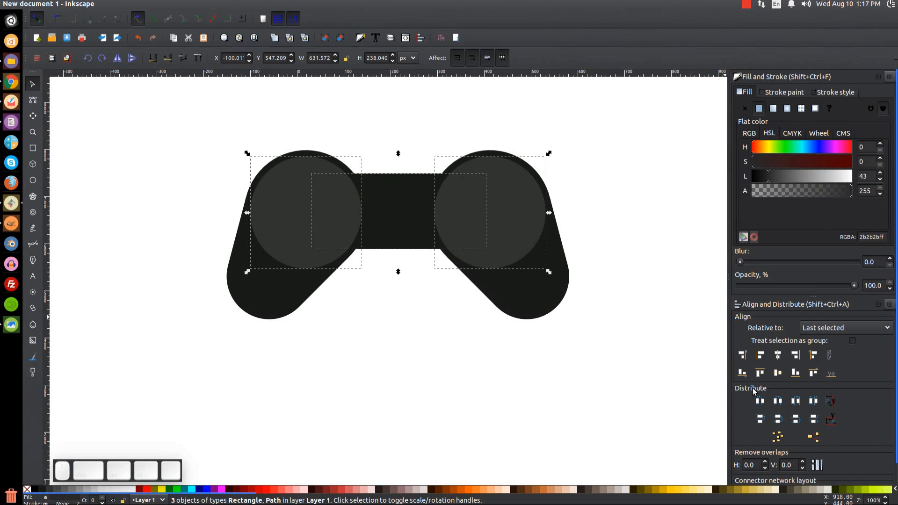
left_click(814, 401)
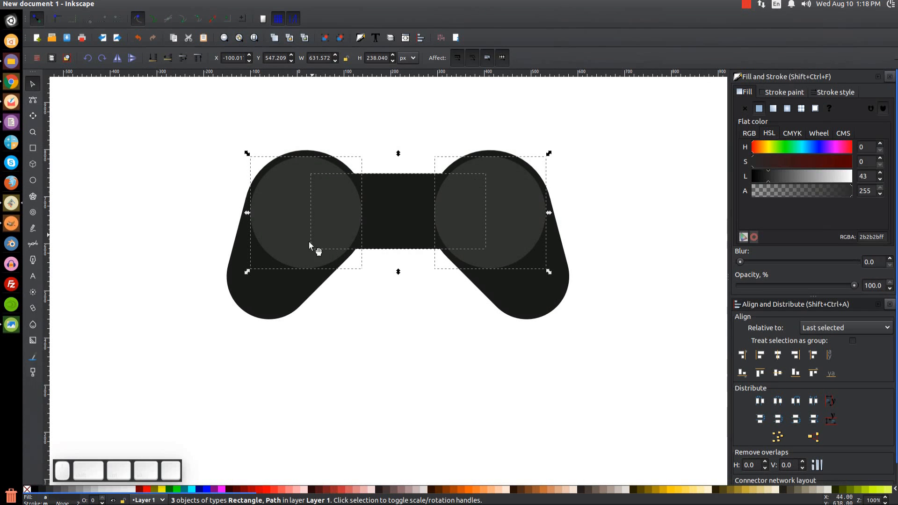
left_click(610, 195)
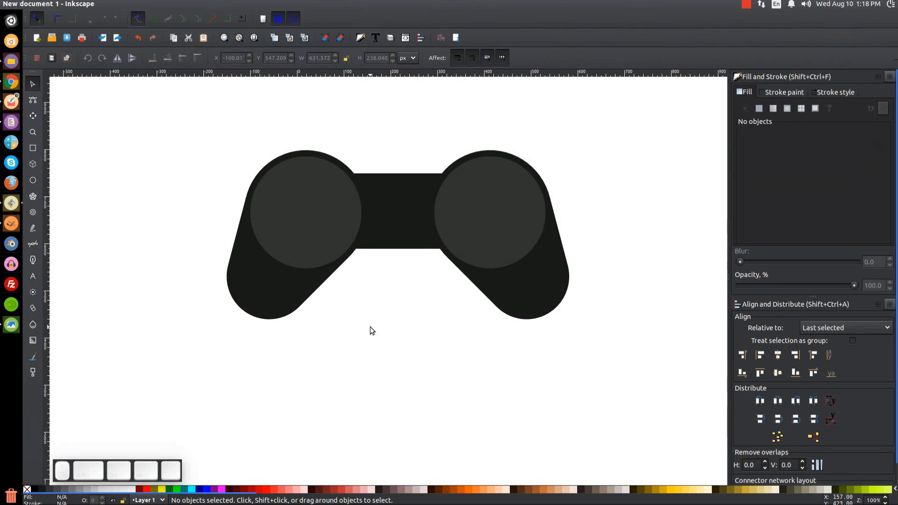
Step: Duplicate the bridging rectangle, fill the copy with the circles' grey 333333 and send it to the bottom of the stack
left_click(401, 200)
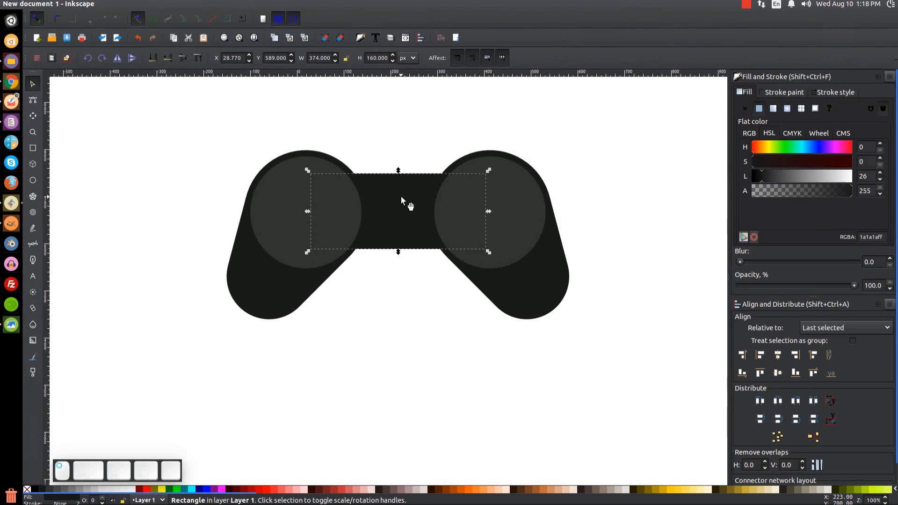
right_click(401, 200)
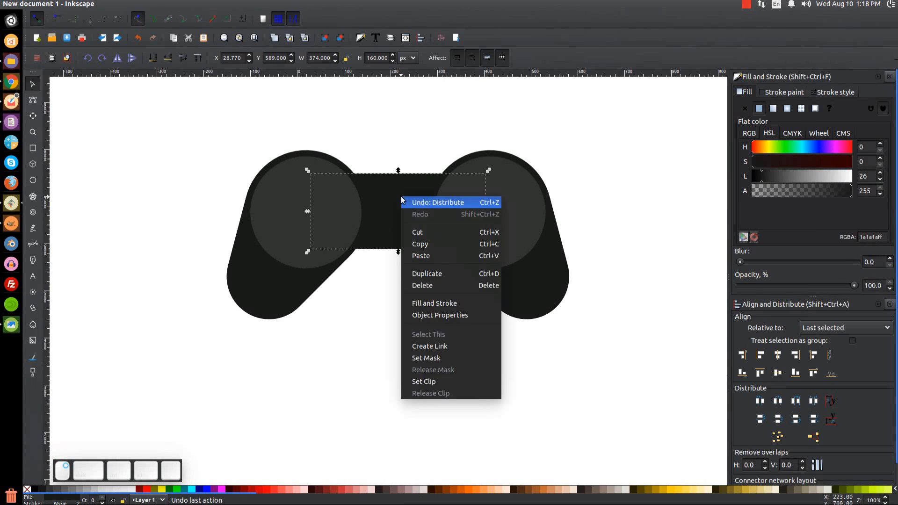
left_click(427, 271)
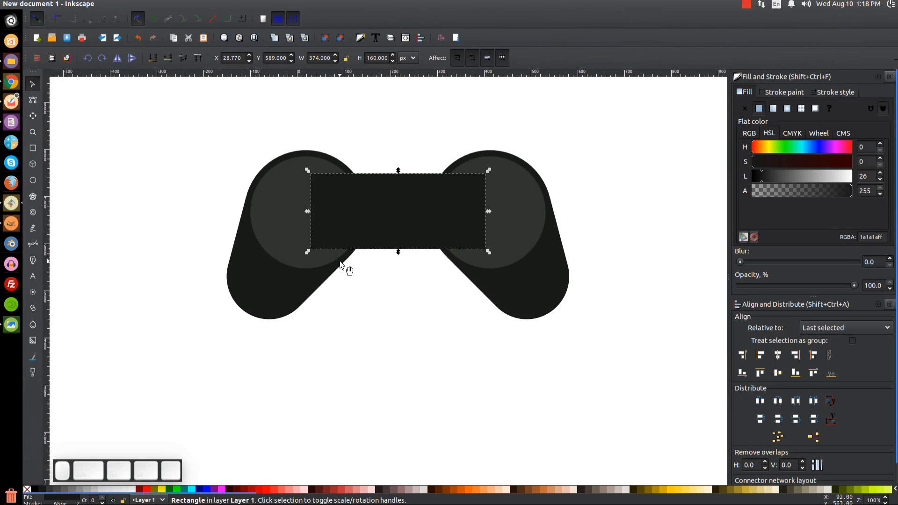
key("d")
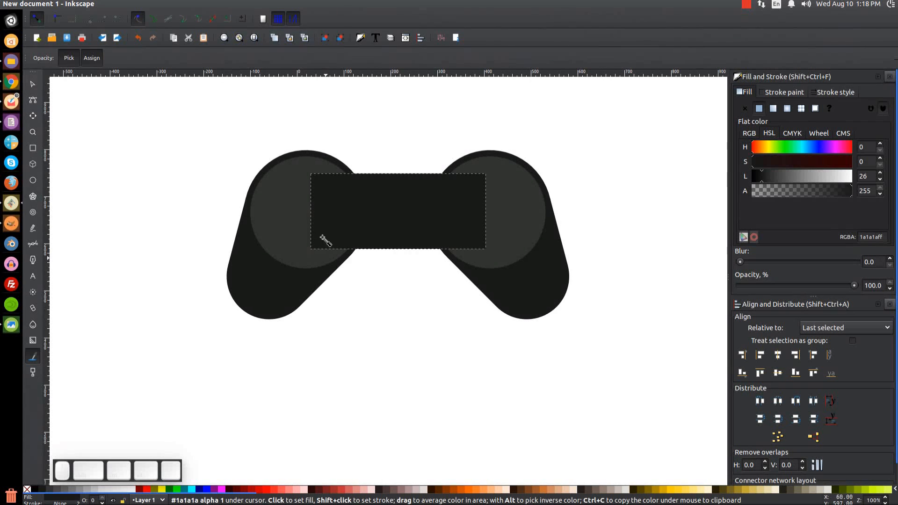
left_click_drag(286, 195, 295, 195)
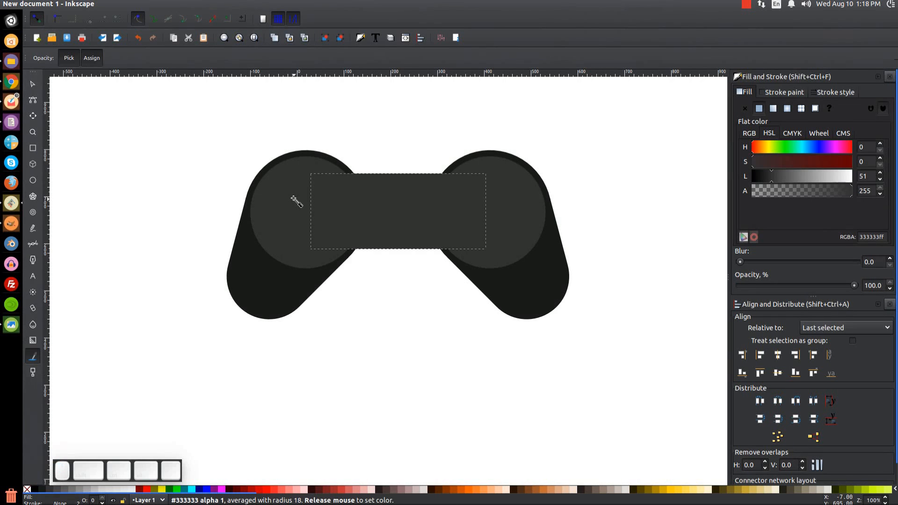
left_click(30, 84)
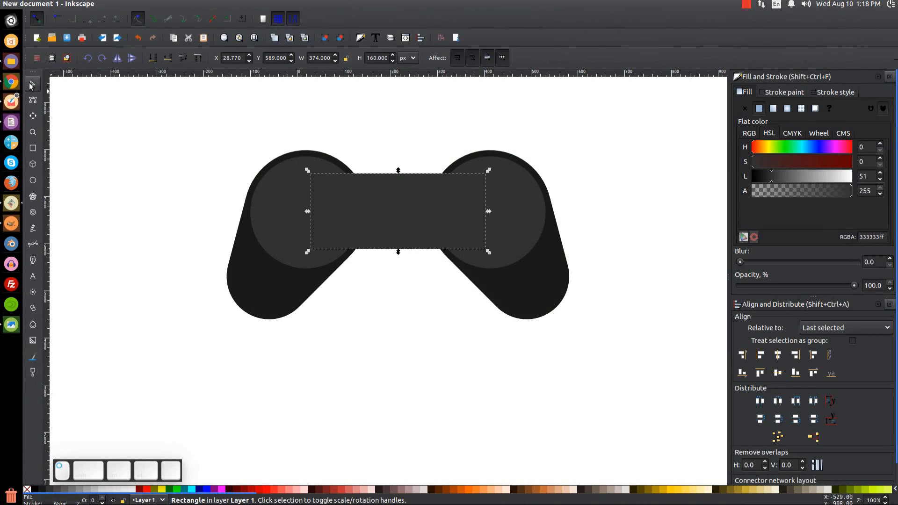
left_click(156, 63)
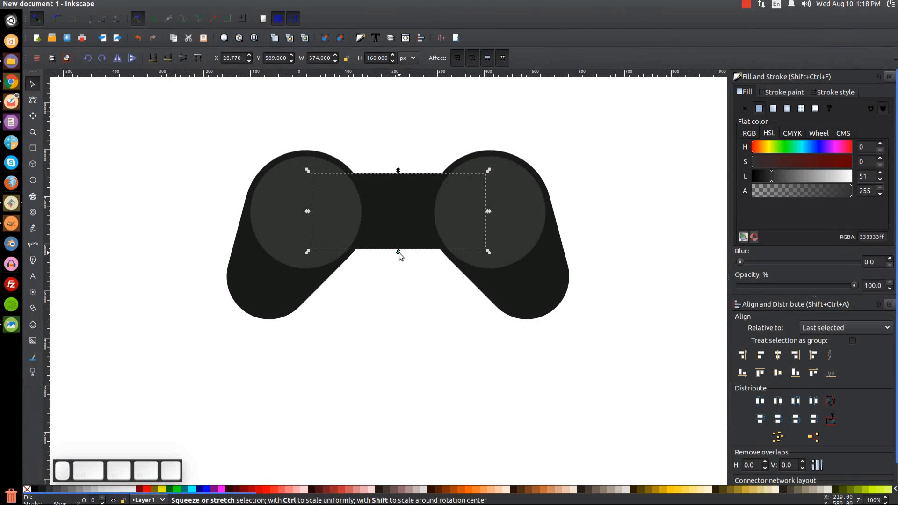
Step: Stretch the grey rectangle to about 188 px high and center it vertically on the dark rectangle, leaving strips above and below
left_click_drag(398, 253, 402, 259)
left_click_drag(399, 168, 406, 165)
key("shift")
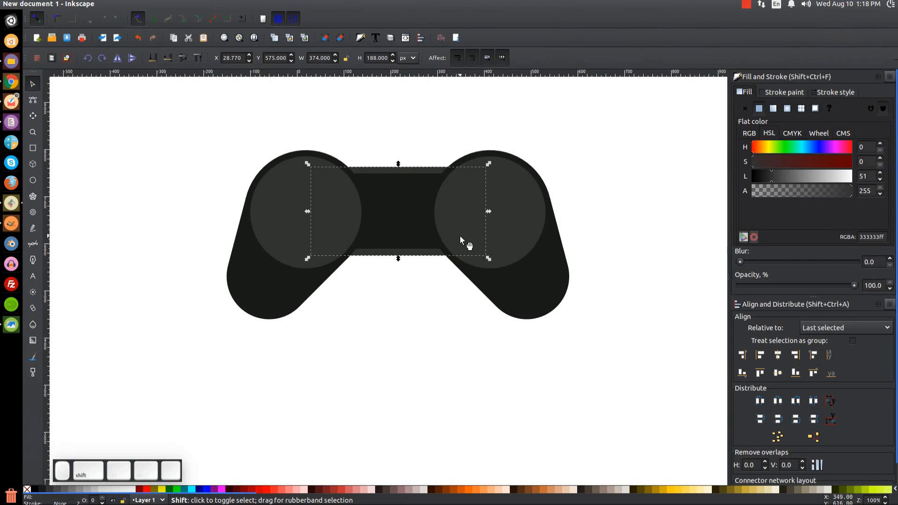
left_click(405, 199, "shift")
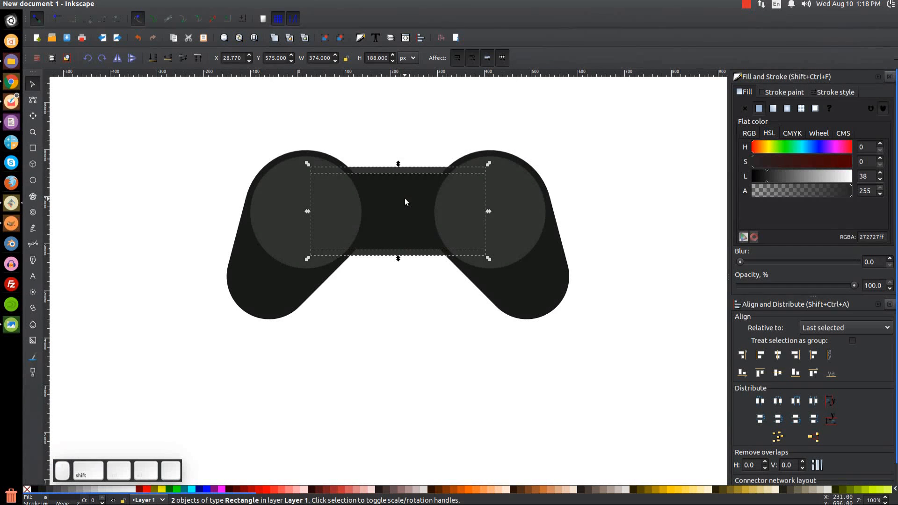
left_click(778, 373)
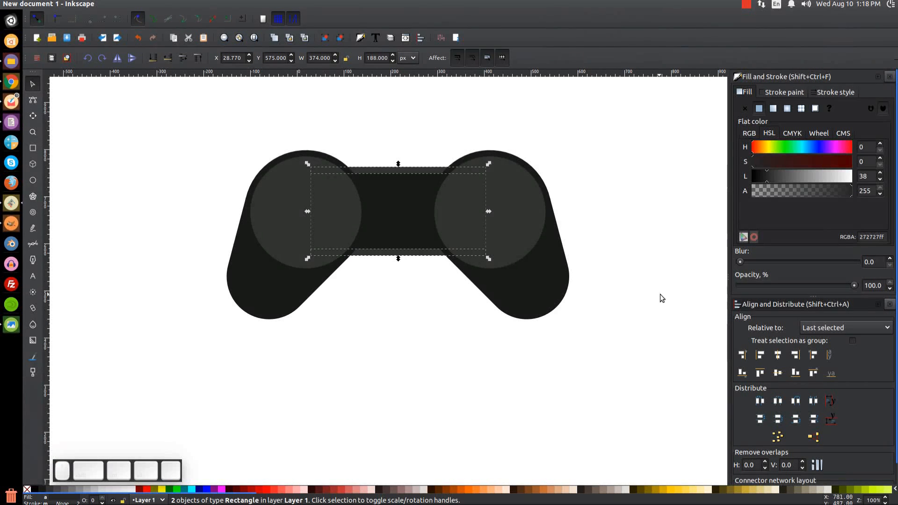
left_click(608, 189)
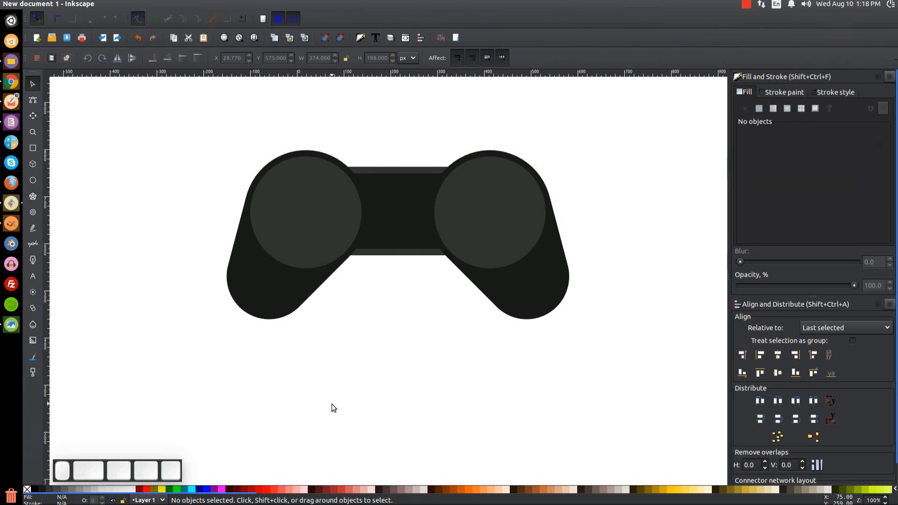
Step: Following the reference thumbnail's thumbstick, draw a circle over the left grip's lower inner edge and fill it with 1a1a1a
left_click(18, 324)
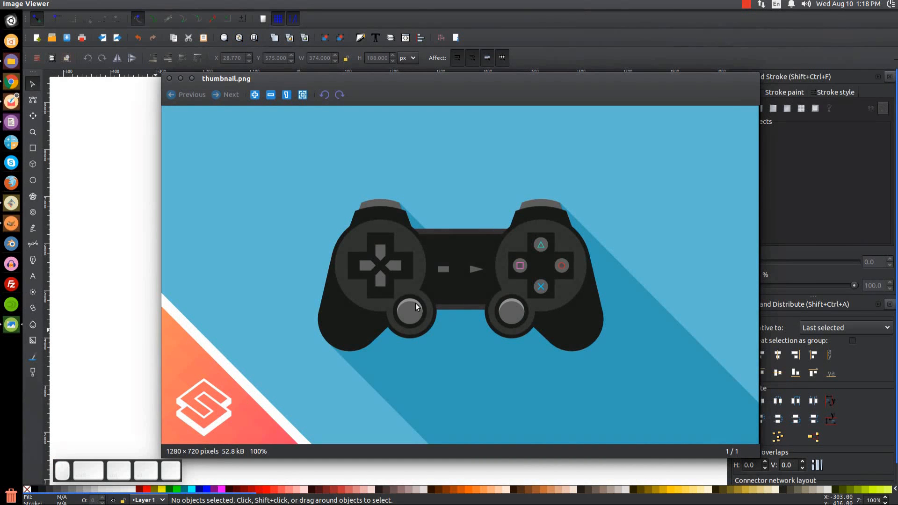
left_click(181, 80)
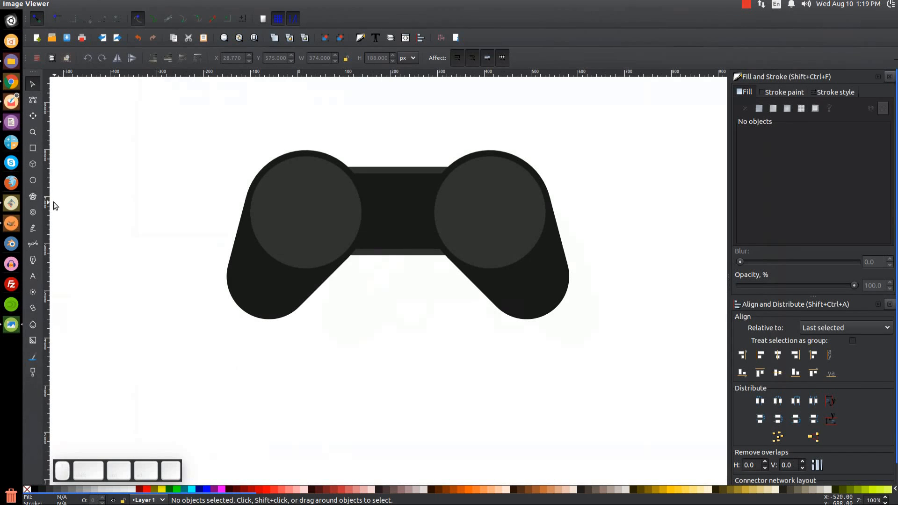
left_click(35, 182)
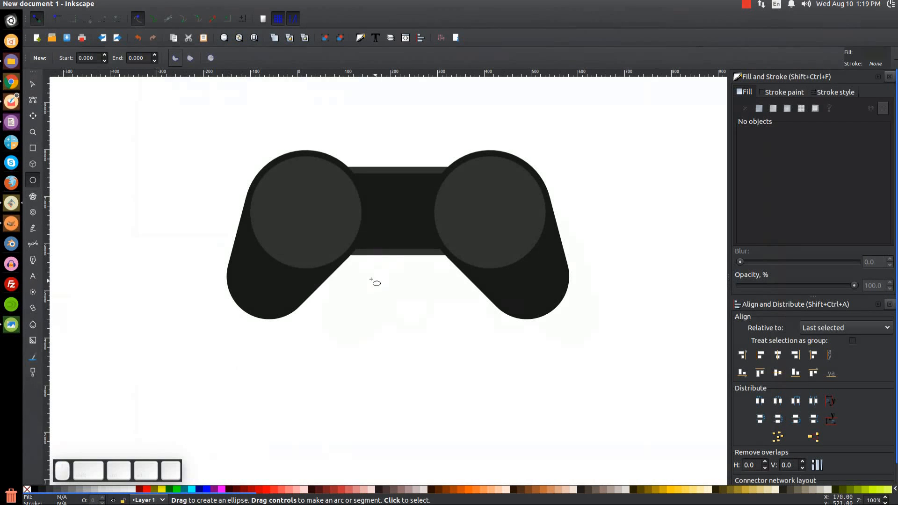
left_click_drag(335, 240, 369, 273)
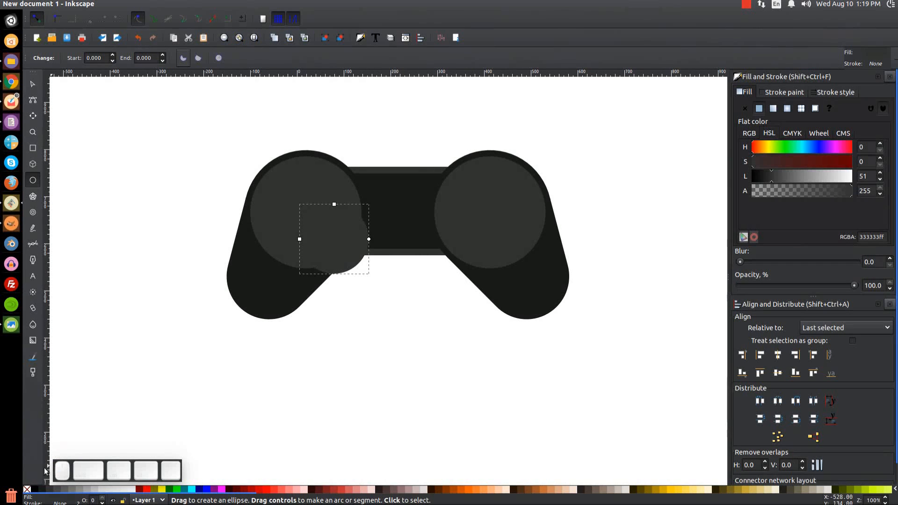
left_click(37, 490)
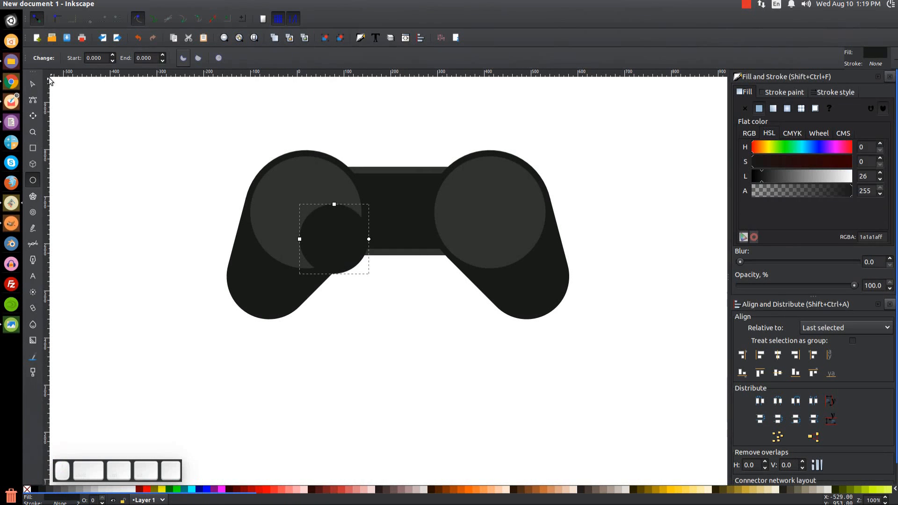
Step: Move the new dark circle down to the inner corner below the left grey circle and scale it to about 134 px
left_click(33, 84)
left_click_drag(331, 238, 338, 258)
left_click(340, 279)
left_click_drag(375, 299, 372, 298)
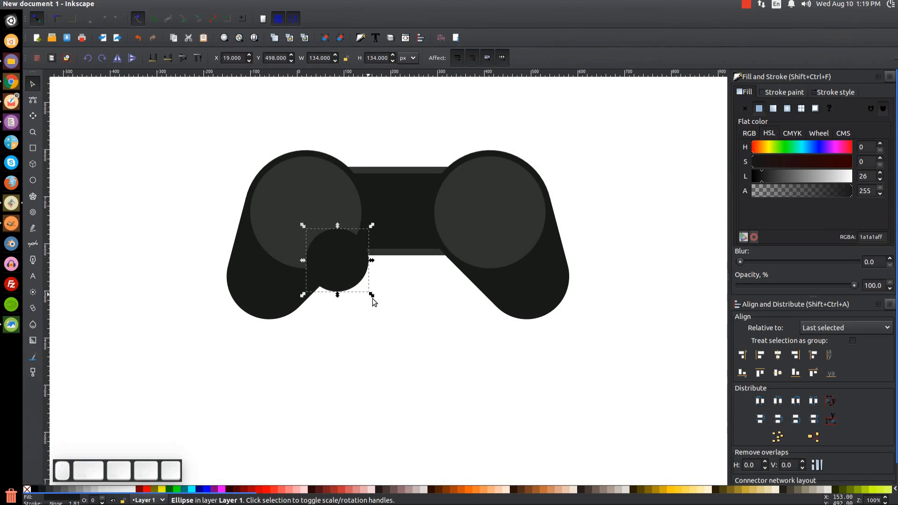
Step: After checking the reference thumbnail, duplicate the dark thumbstick circle, fill the copy with 333333 and scale it about its center to 110 px
left_click(7, 323)
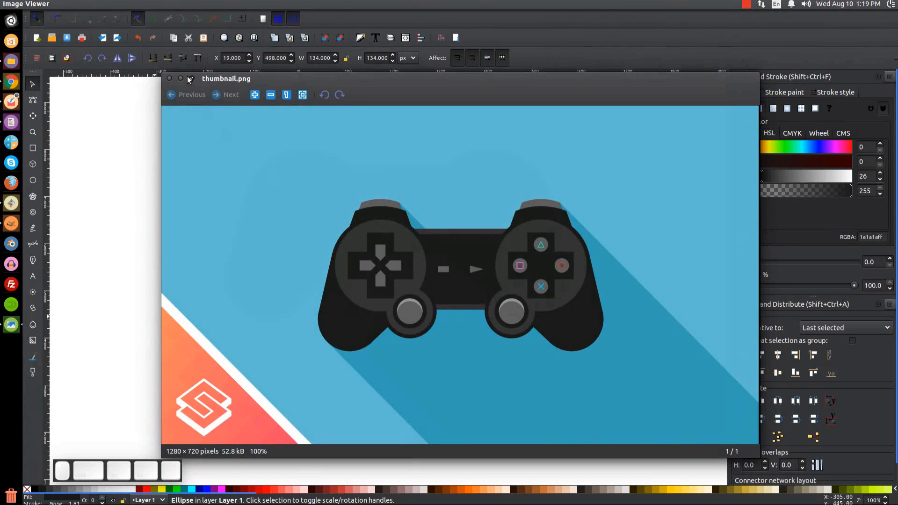
left_click(186, 78)
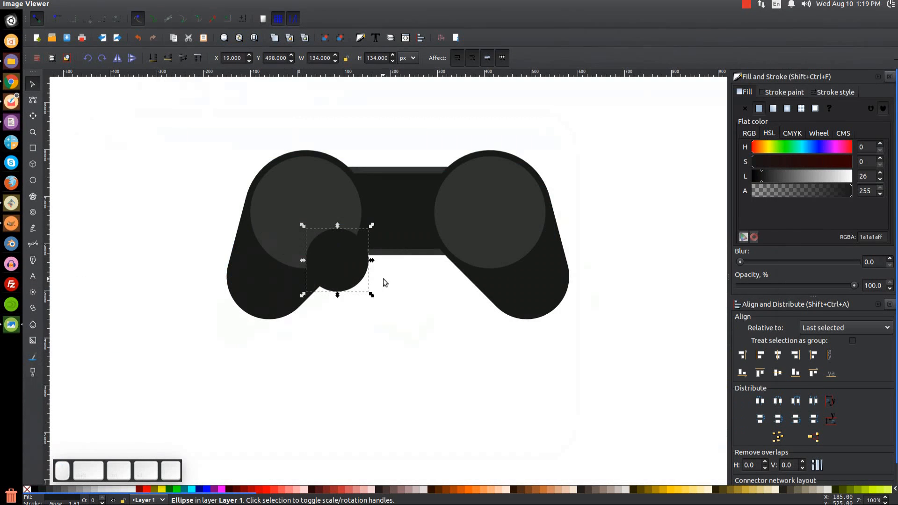
left_click(338, 250)
right_click(337, 250)
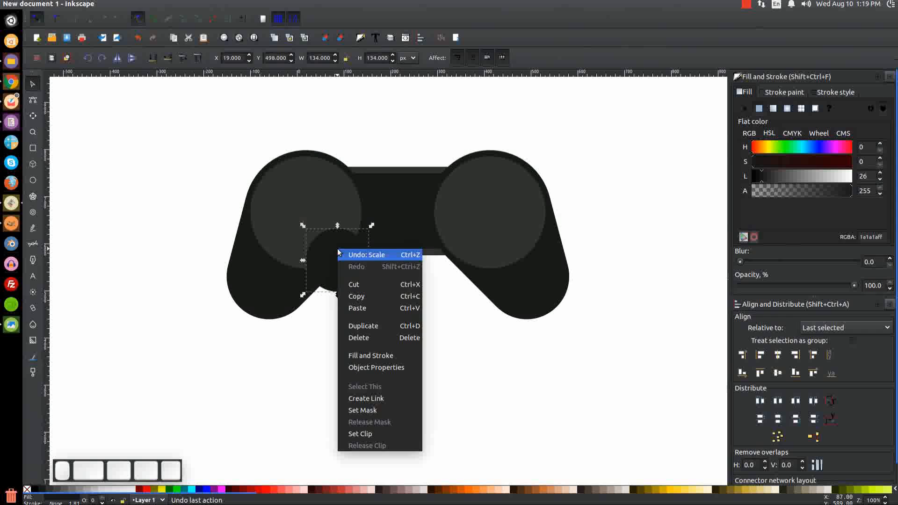
left_click(364, 326)
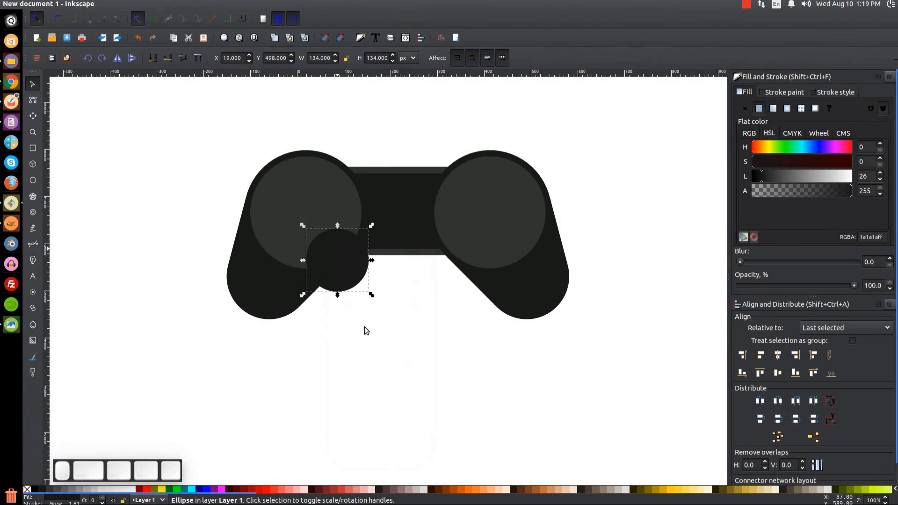
left_click(52, 491)
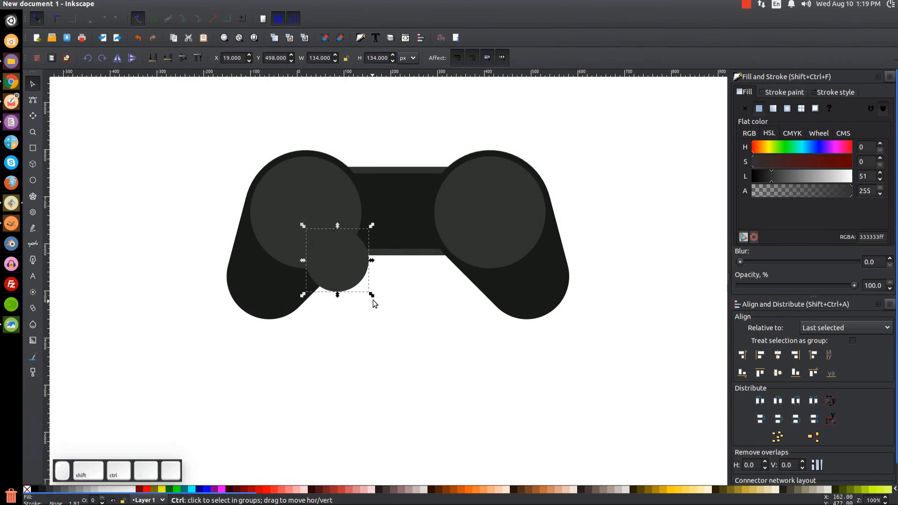
left_click_drag(371, 296, 367, 298)
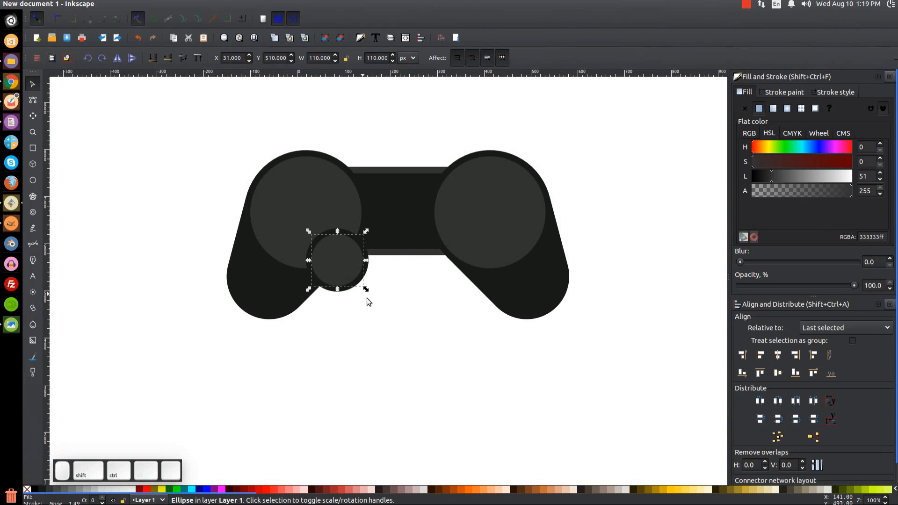
Step: Duplicate the 110 px thumbstick circle, scale the copy about its center to 88 px and fill it with 1a1a1a
right_click(338, 254)
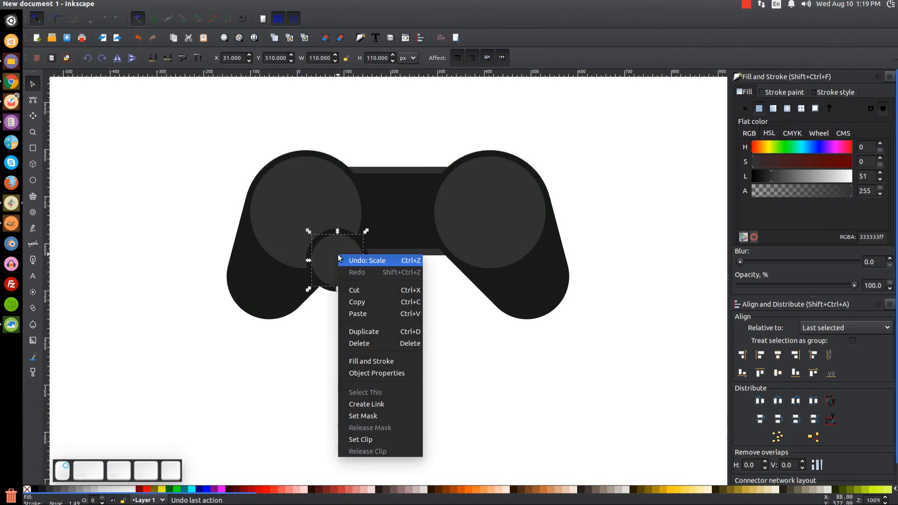
left_click(367, 332)
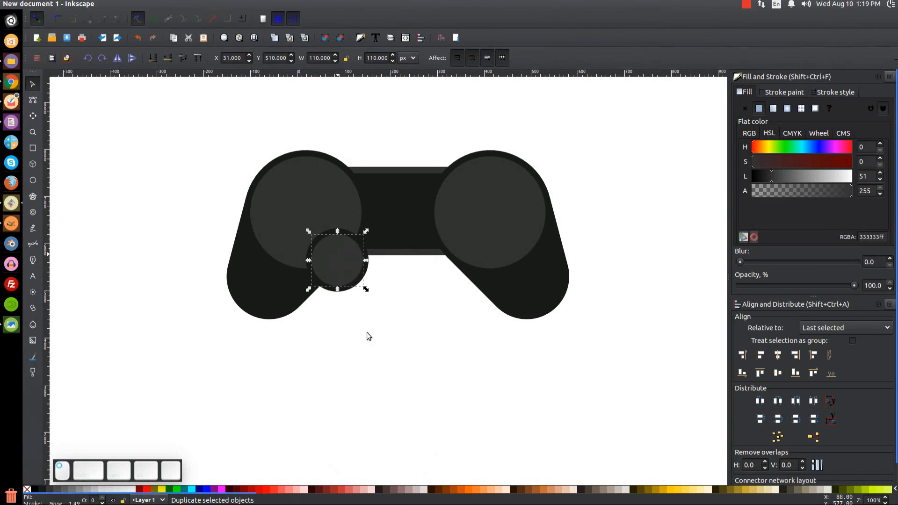
left_click(64, 490)
left_click(64, 490)
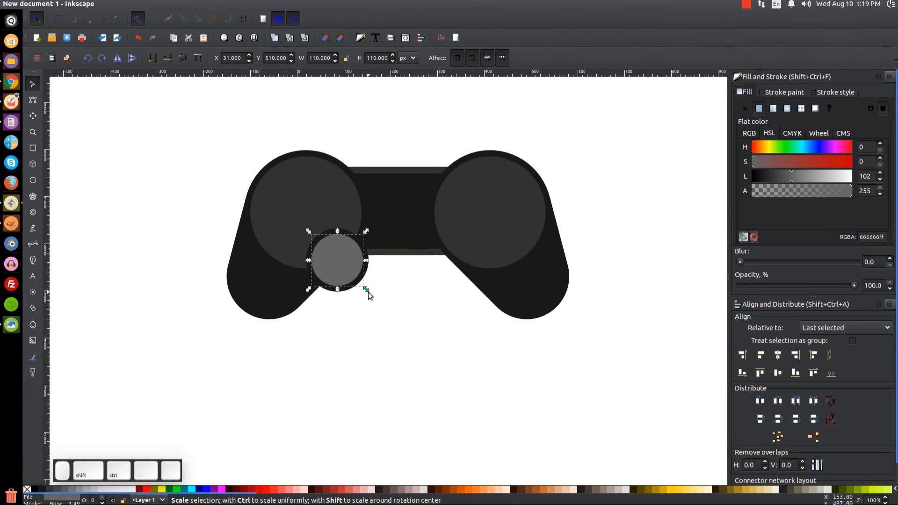
left_click_drag(367, 290, 362, 294)
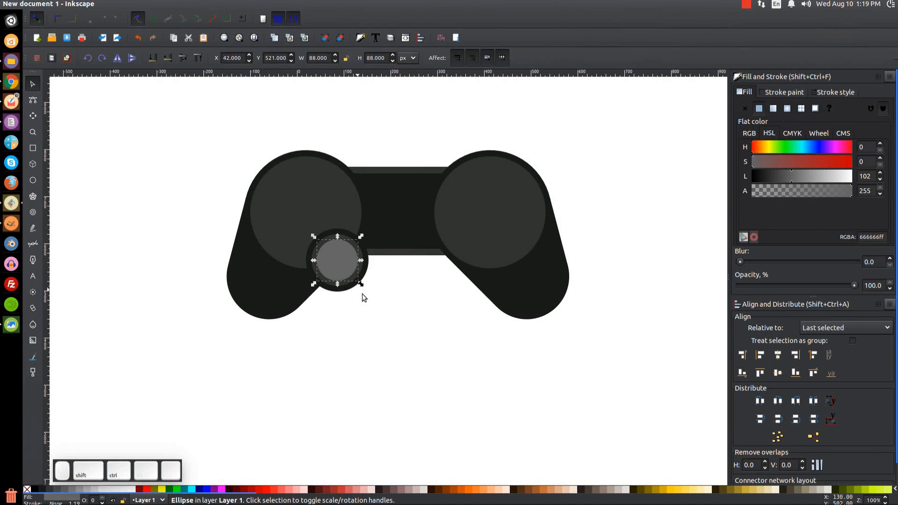
left_click(42, 489)
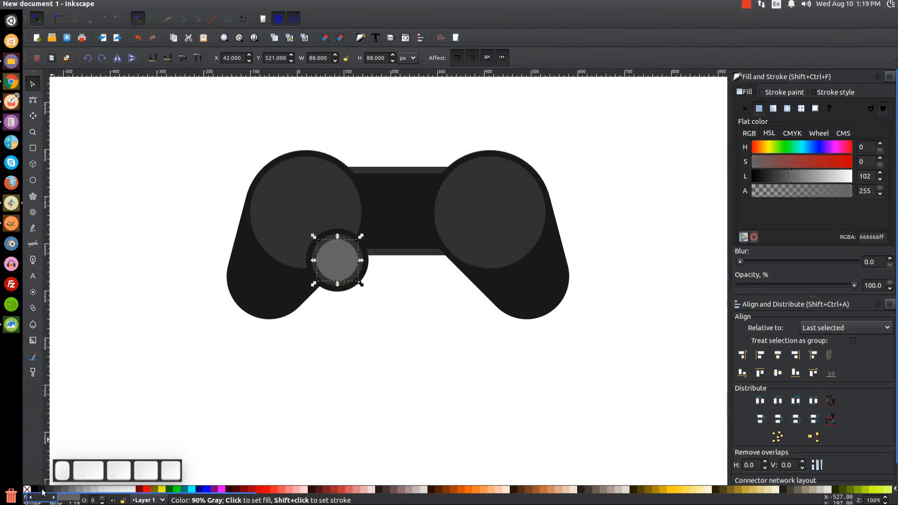
left_click(43, 490)
Step: Duplicate the 88 px circle, fill the copy with 666666 and scale it about its center to 68 px
right_click(344, 251)
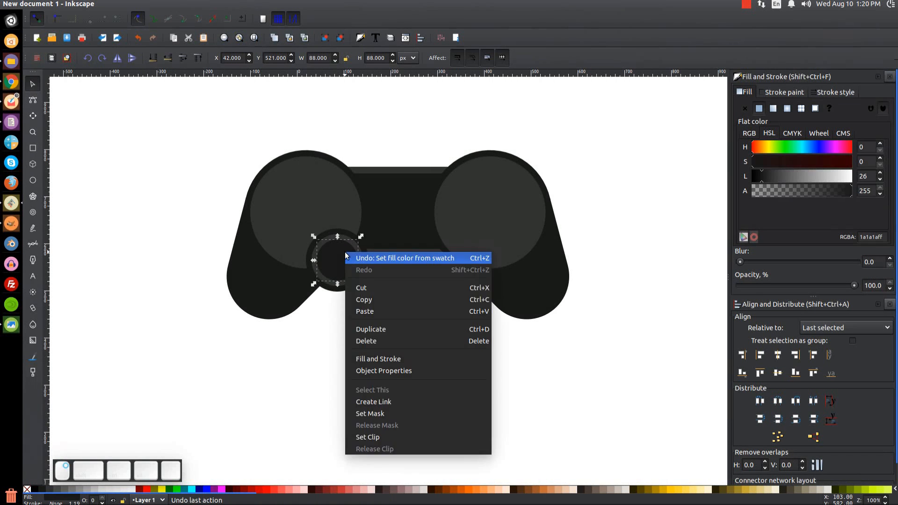
left_click(373, 330)
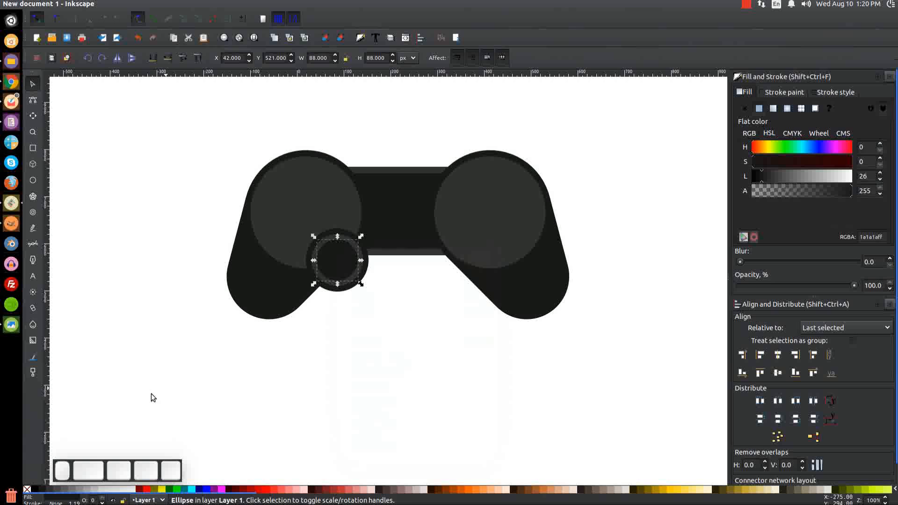
left_click(64, 491)
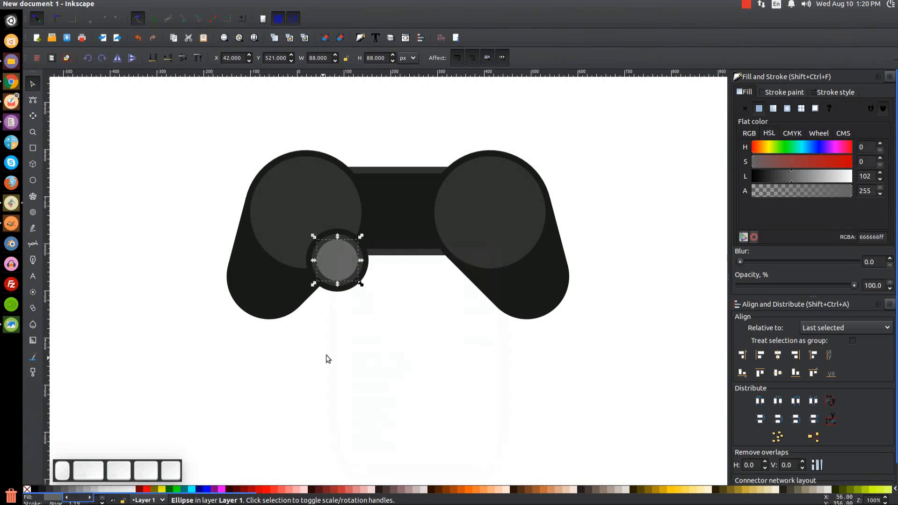
left_click_drag(360, 285, 357, 285)
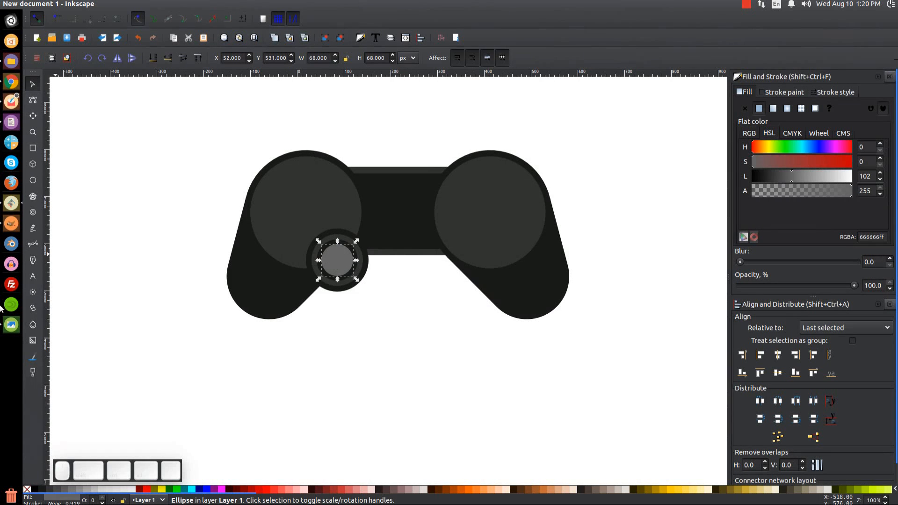
Step: Following the highlight on the reference thumbstick, duplicate the 68 px circle and fill the copy with light grey cccccc
left_click(11, 325)
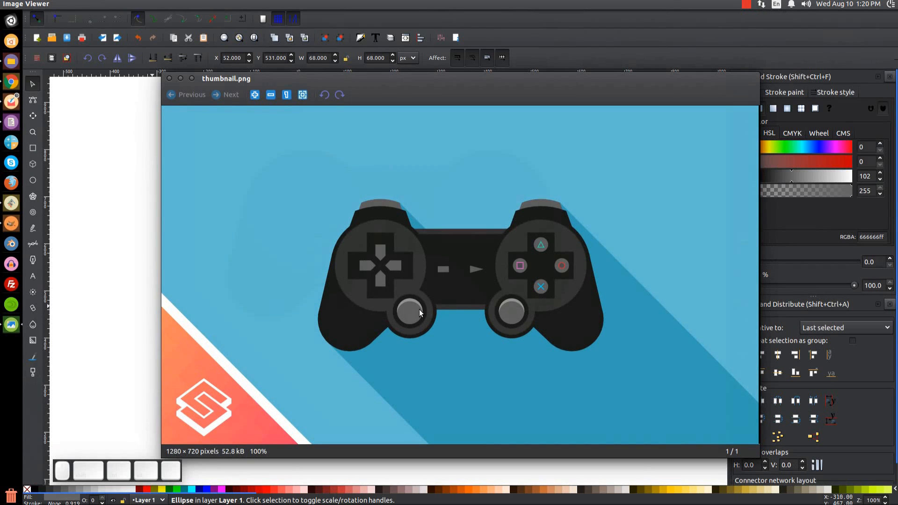
left_click(191, 78)
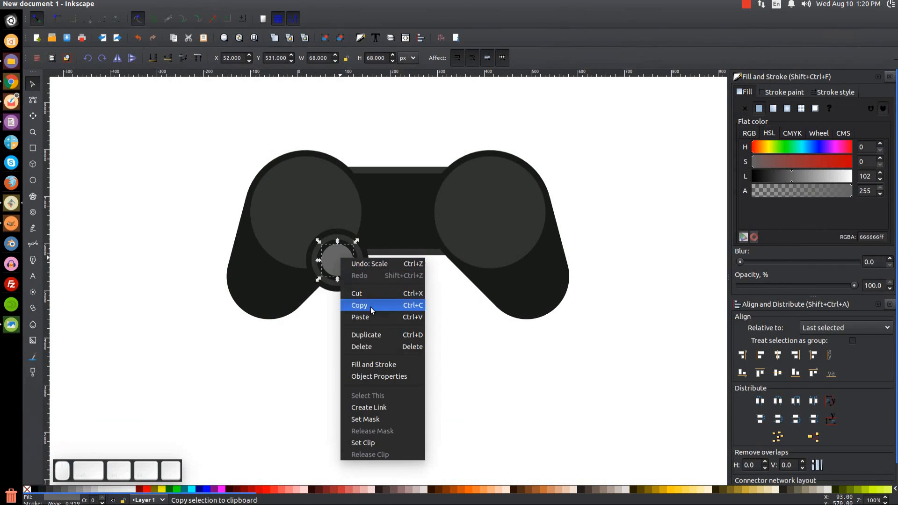
left_click(369, 336)
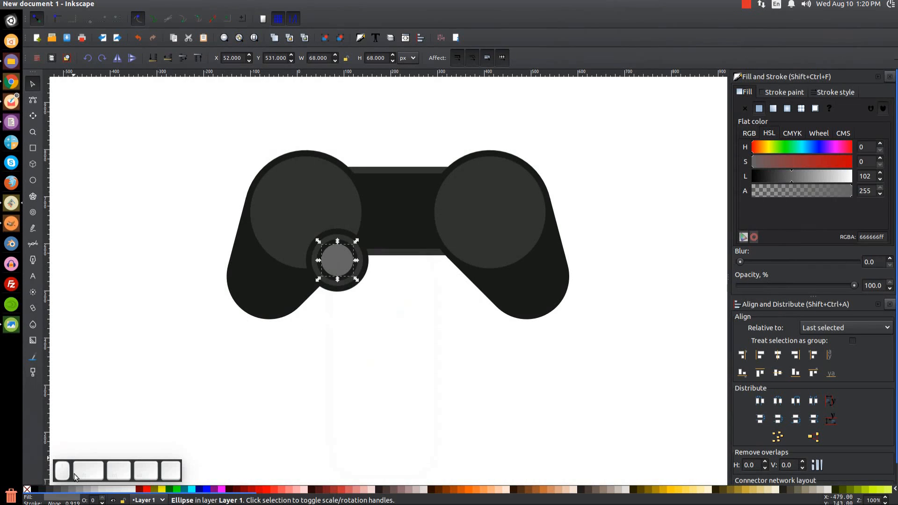
left_click(95, 490)
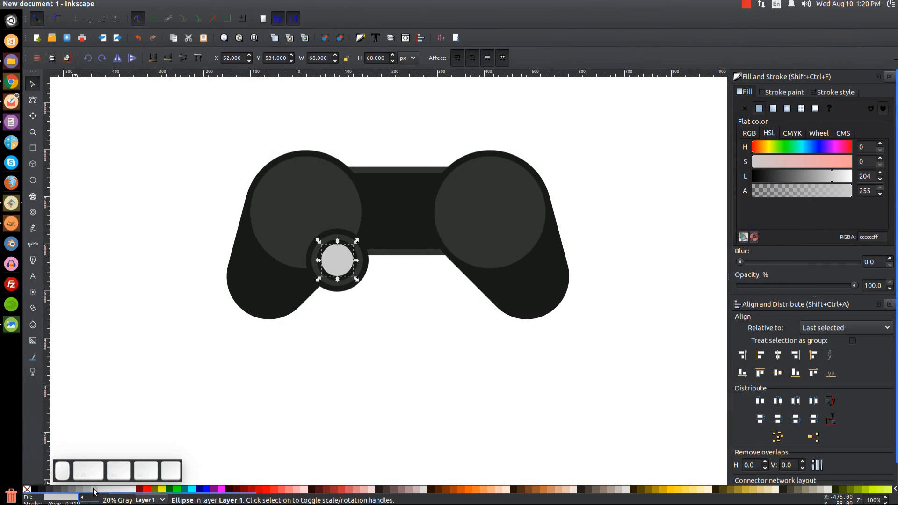
Step: Duplicate the light grey circle, fill the copy with black and move it straight down about 11 px
right_click(347, 252)
left_click(371, 330)
left_click(39, 490)
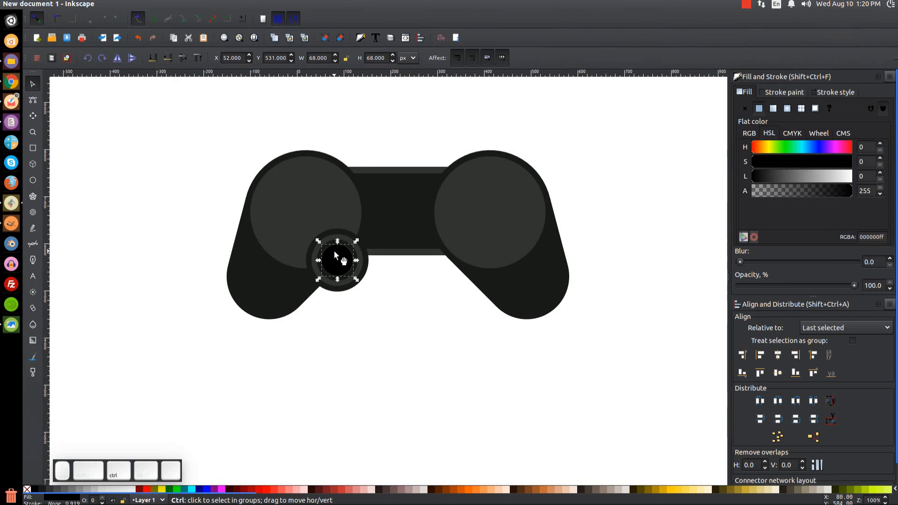
left_click_drag(334, 251, 337, 258, "ctrl")
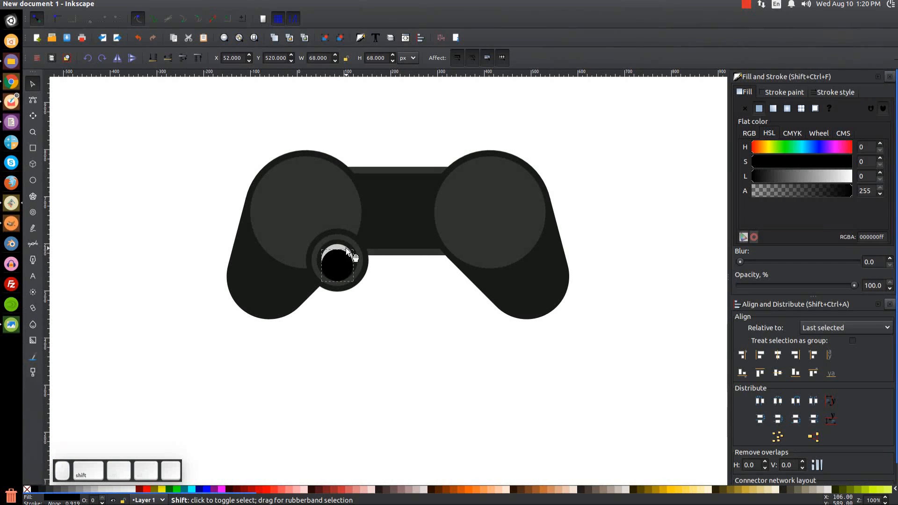
Step: Subtract the black circle from the light grey one with Difference, leaving a crescent highlight on the thumbstick's upper edge
left_click(339, 248, "shift")
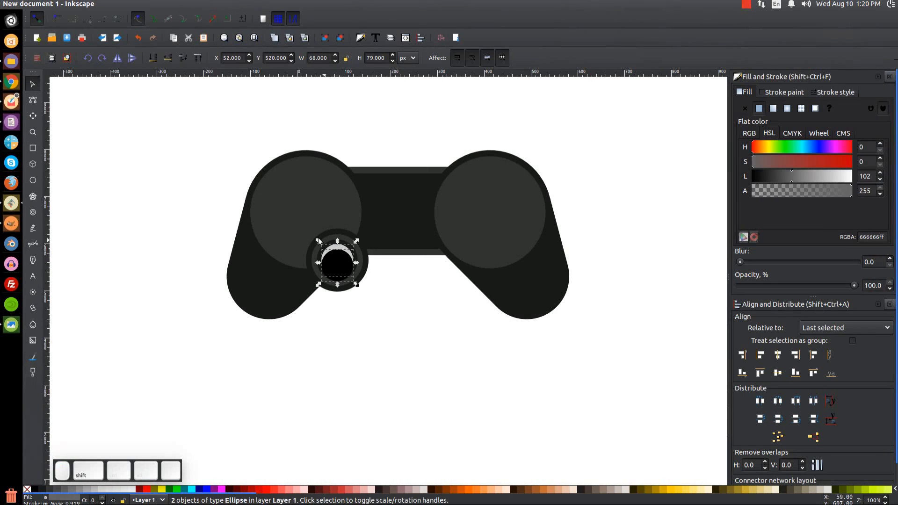
left_click(152, 4)
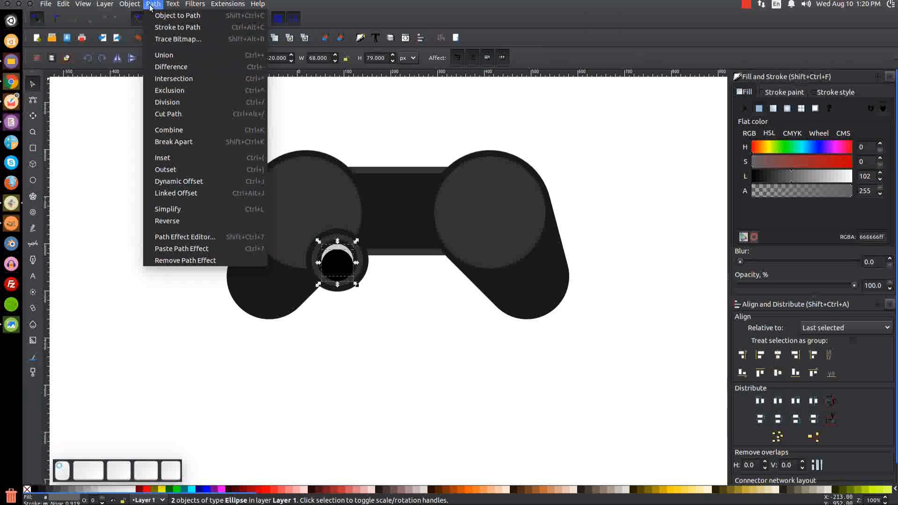
left_click(171, 62)
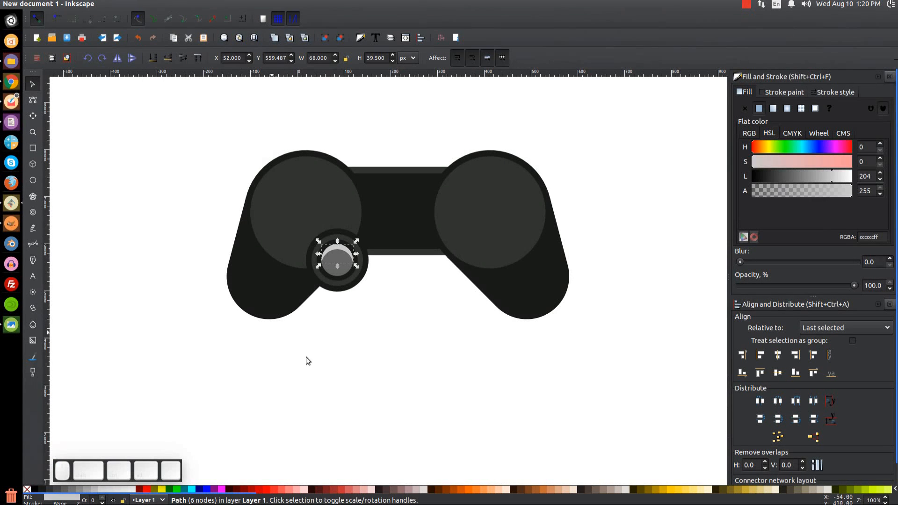
left_click(639, 207)
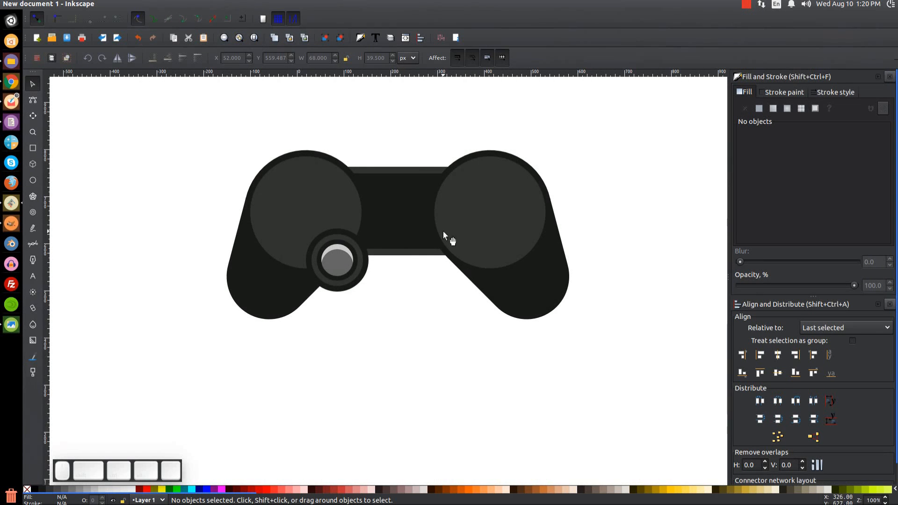
Step: Group the five thumbstick shapes and place a duplicate level with the original at the right grip's lower inner corner
mouse_move(399, 326)
left_mouse_down()
mouse_move(347, 259)
mouse_move(290, 217)
left_mouse_up()
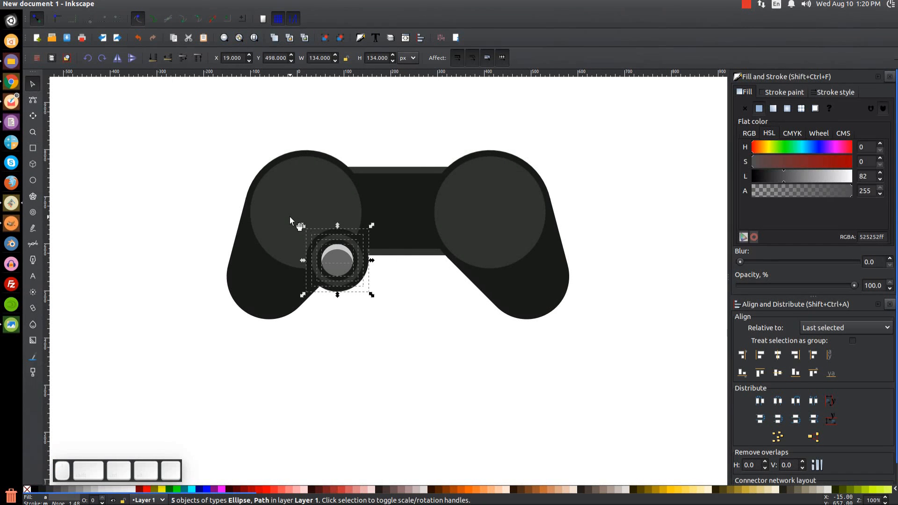
left_click(326, 38)
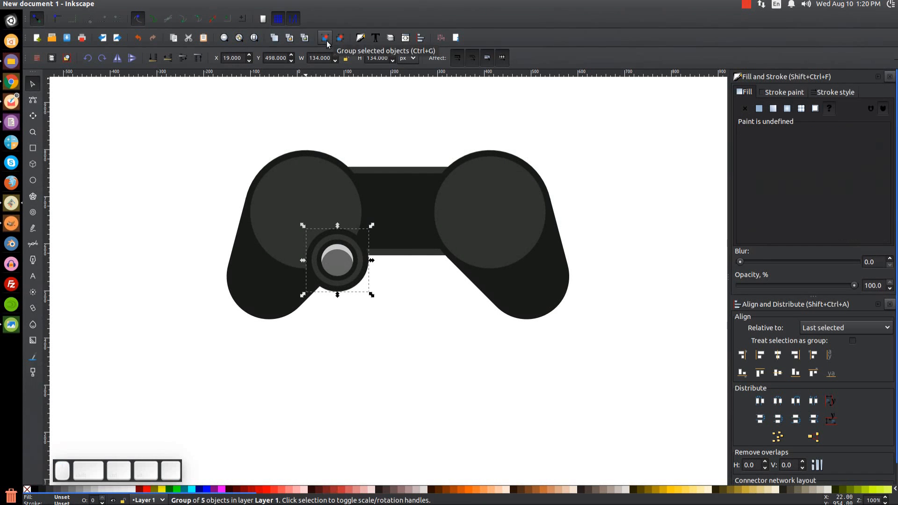
right_click(331, 250)
left_click(354, 329)
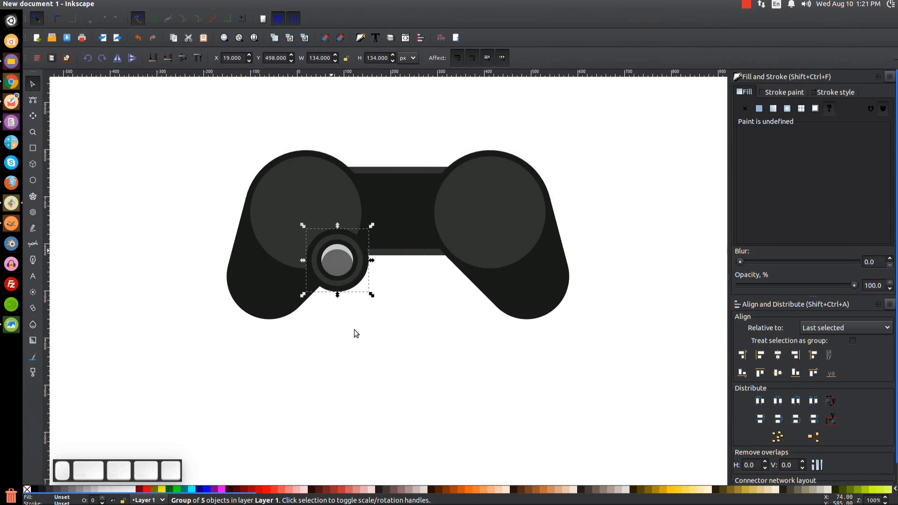
left_click_drag(340, 263, 454, 272)
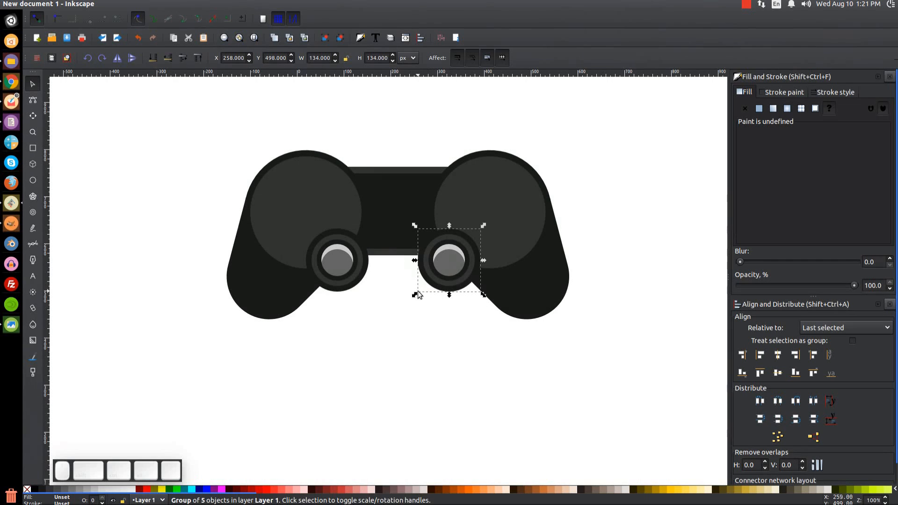
Step: Group both thumbsticks to center them horizontally on the dark bridge rectangle, and ungroup them down to individual shapes
left_click(339, 249, "shift")
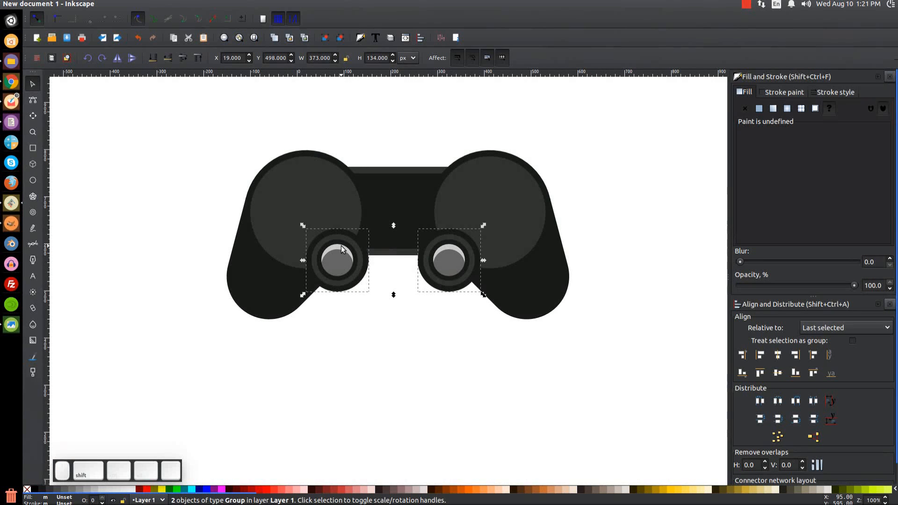
left_click(325, 38)
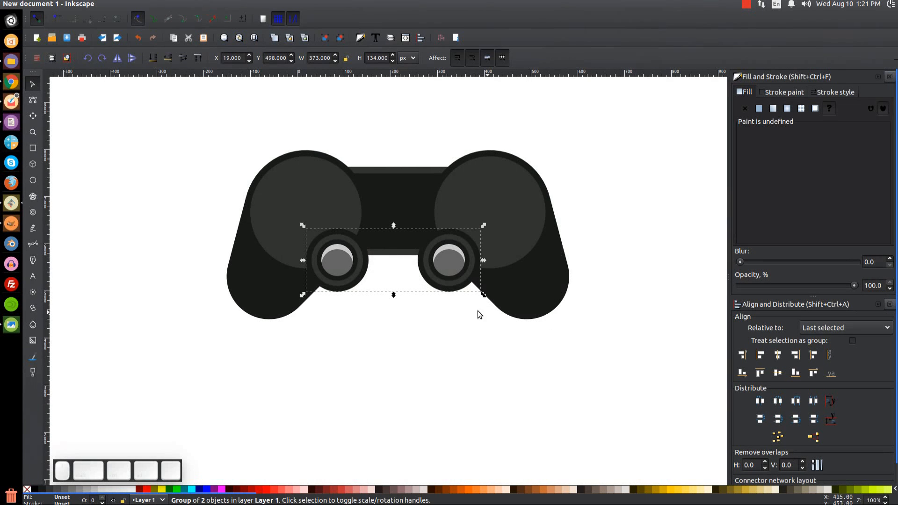
key("shift")
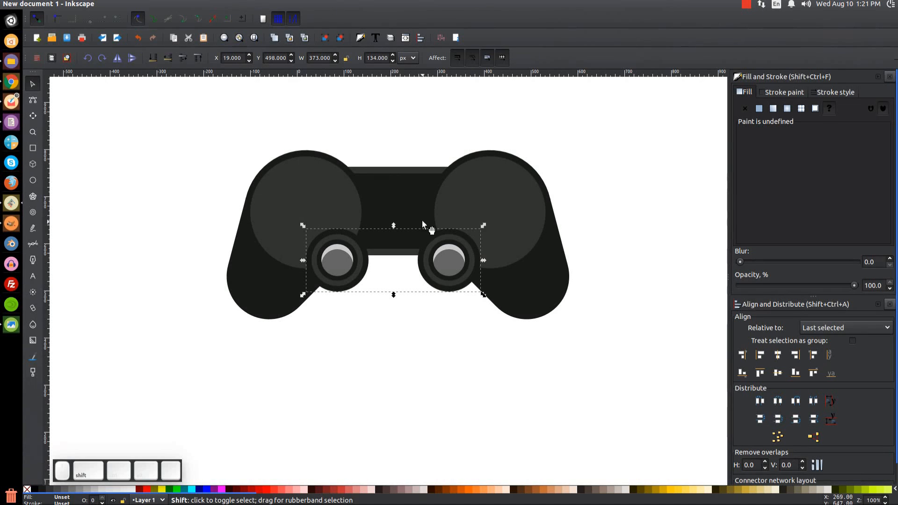
left_click(399, 192, "shift")
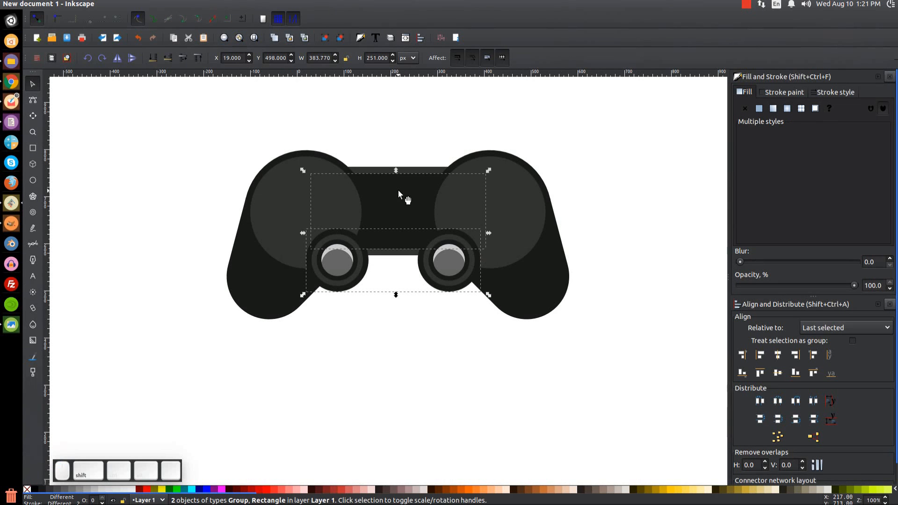
left_click(779, 360)
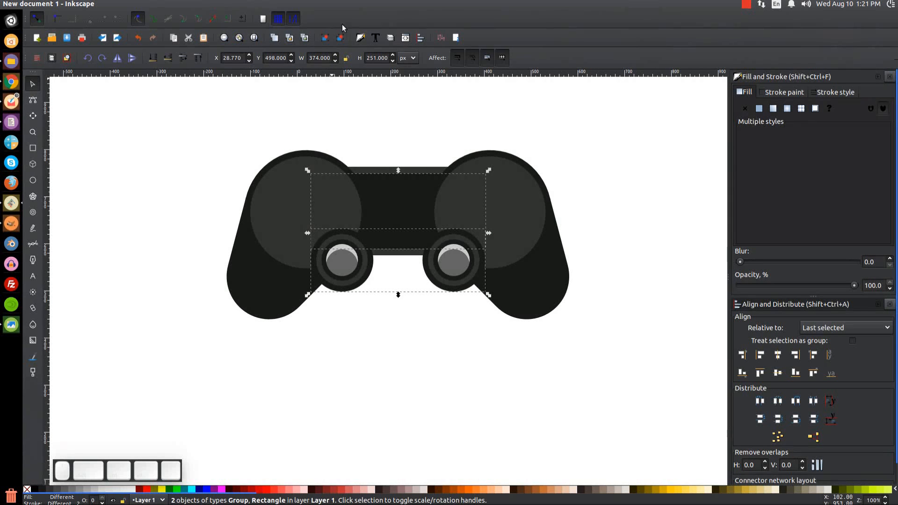
left_click(343, 40)
left_click(343, 40)
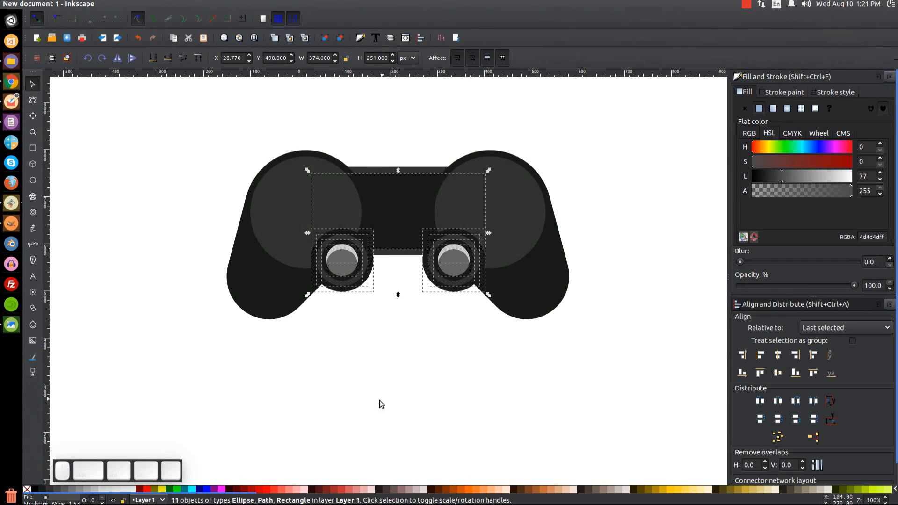
Step: Lower the outermost dark circle of each thumbstick in the stacking order until it sits behind its large grey grip circle
left_click(658, 198)
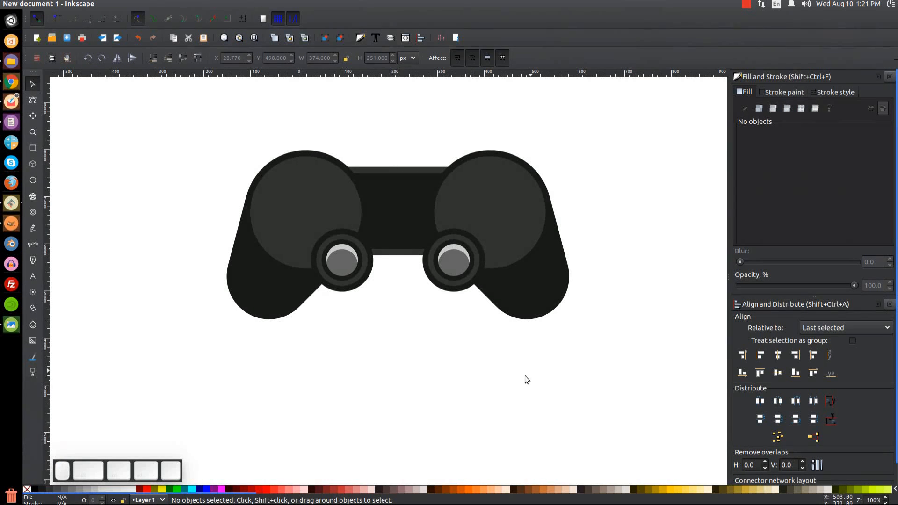
left_click(347, 294)
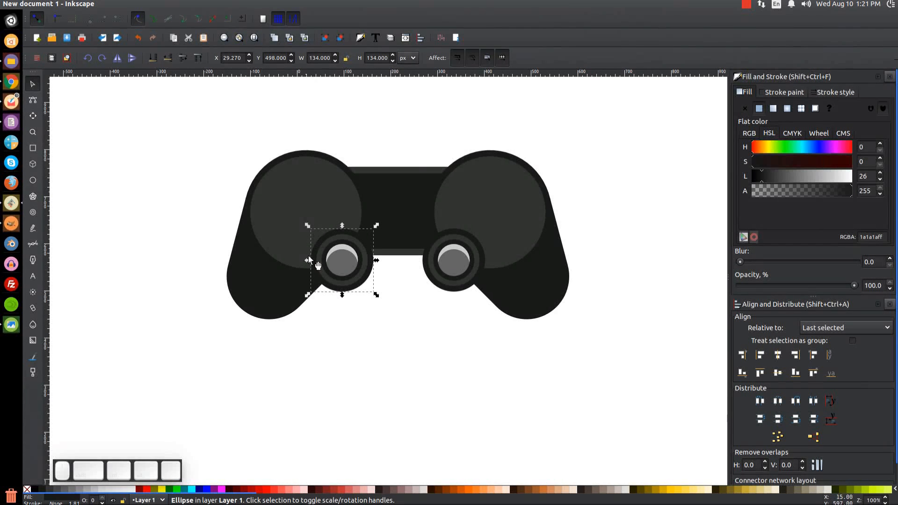
left_click(168, 58)
left_click(449, 293)
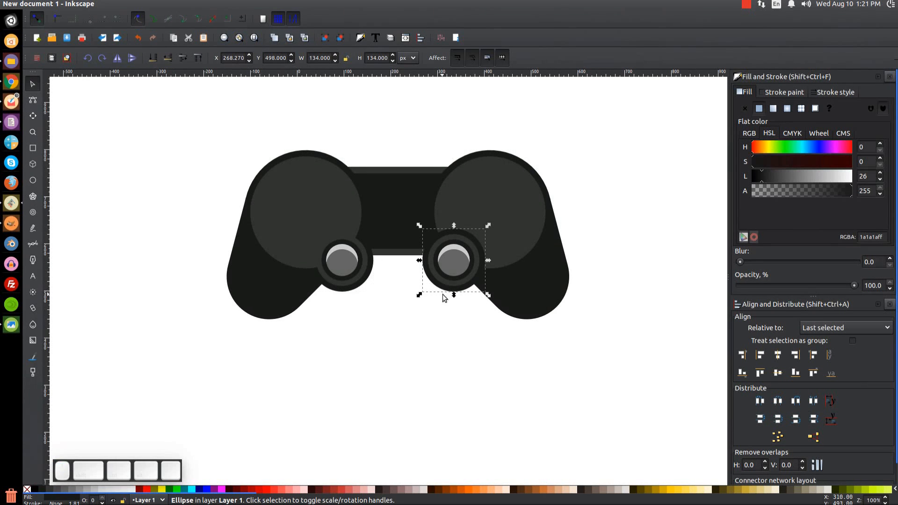
left_click(168, 59)
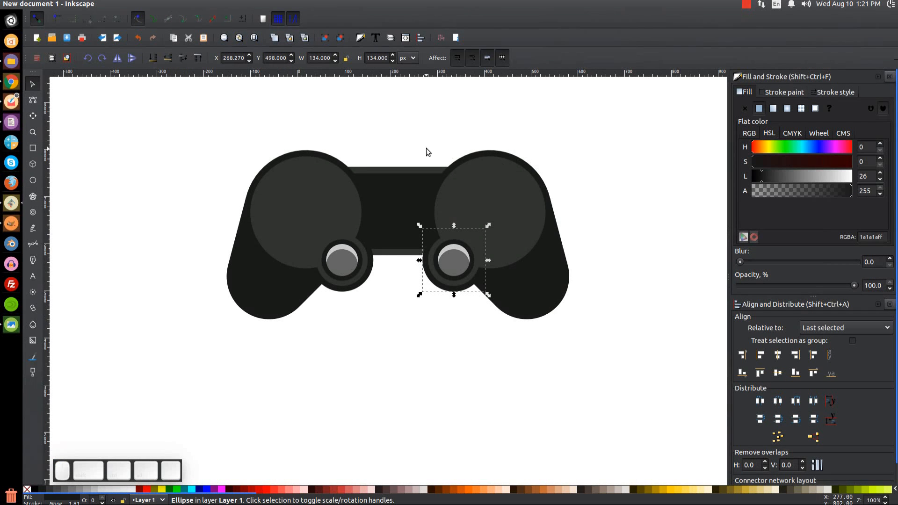
Step: Check the reference thumbnail, then duplicate the left grip's grey circle as a red copy at about 54% opacity, enlarged around its center to about 328 px
left_click(10, 326)
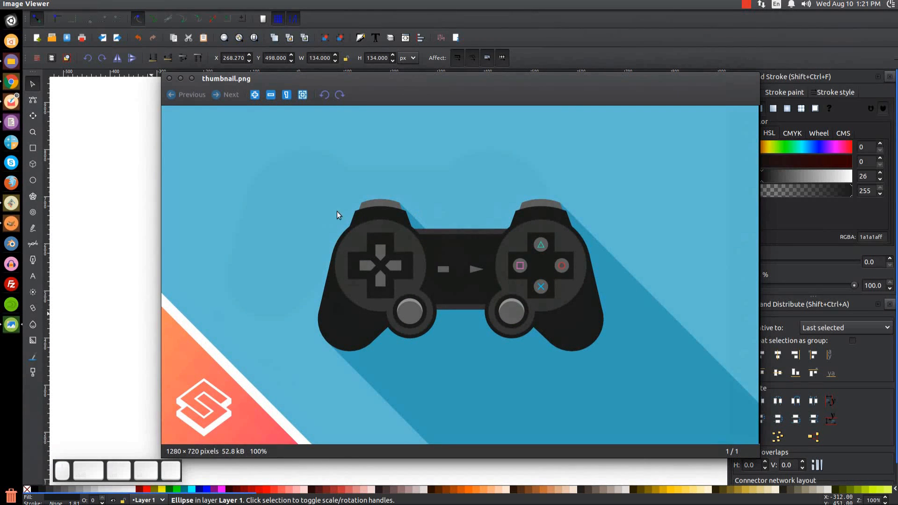
left_click(181, 79)
left_click(311, 174)
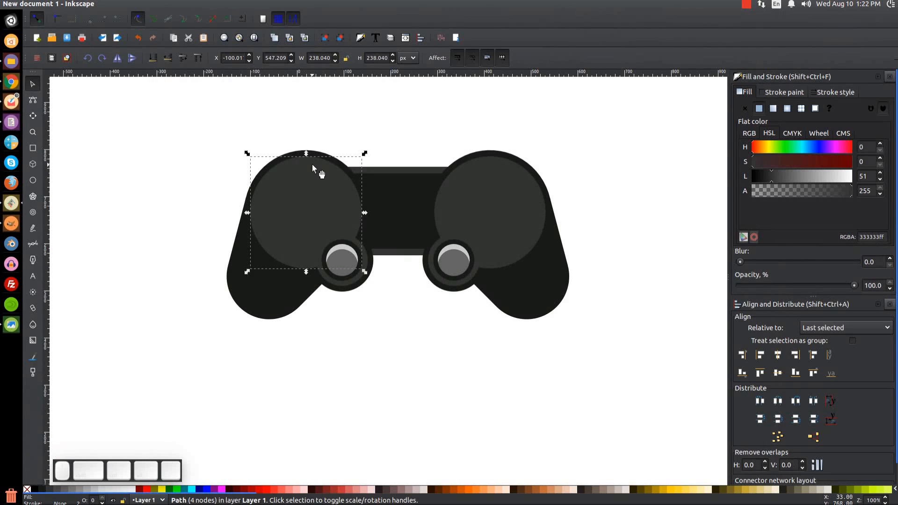
right_click(313, 165)
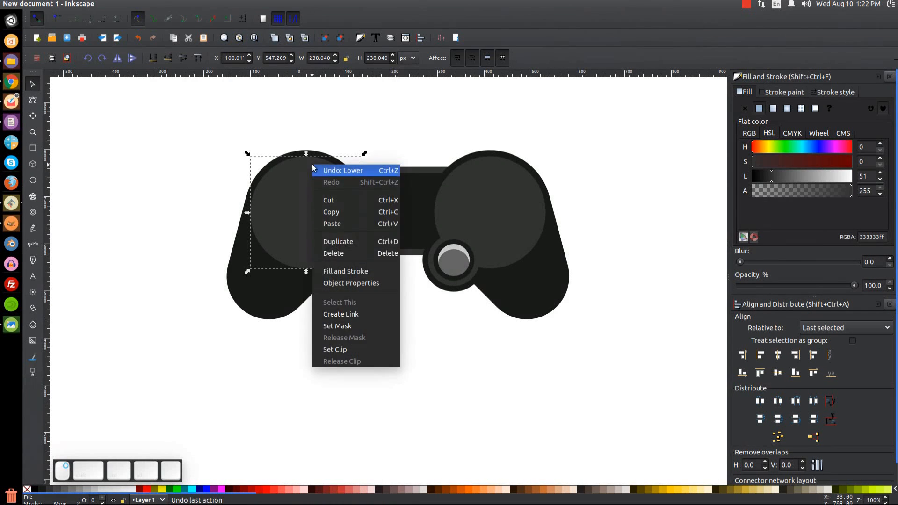
left_click(352, 241)
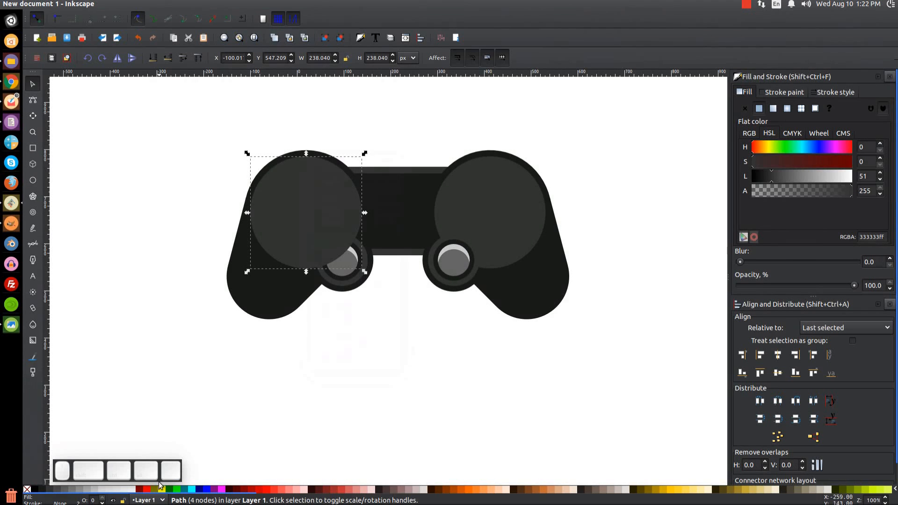
left_click(146, 490)
left_click_drag(856, 286, 802, 286)
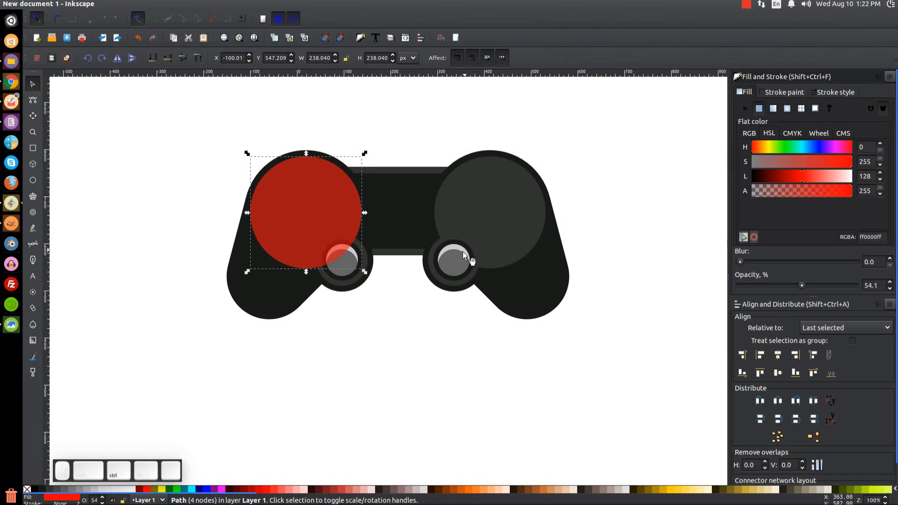
left_click_drag(365, 272, 389, 293)
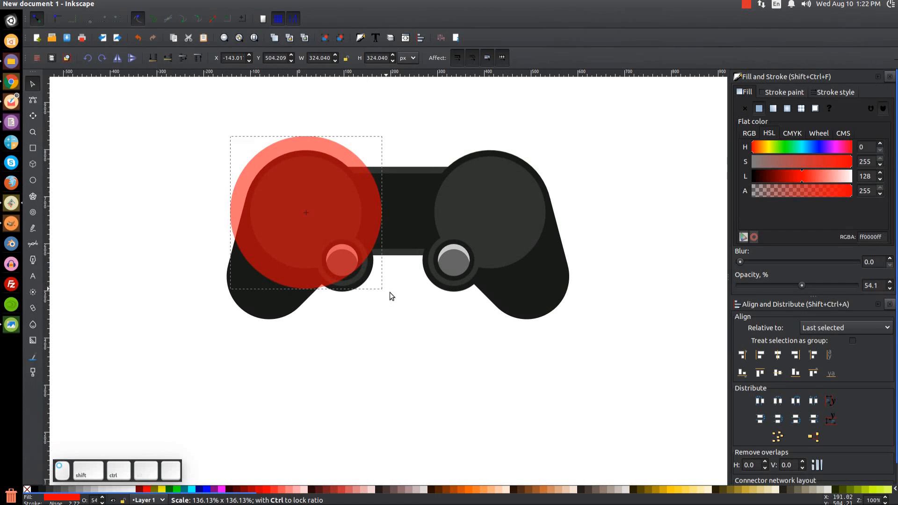
left_click_drag(389, 293, 391, 294)
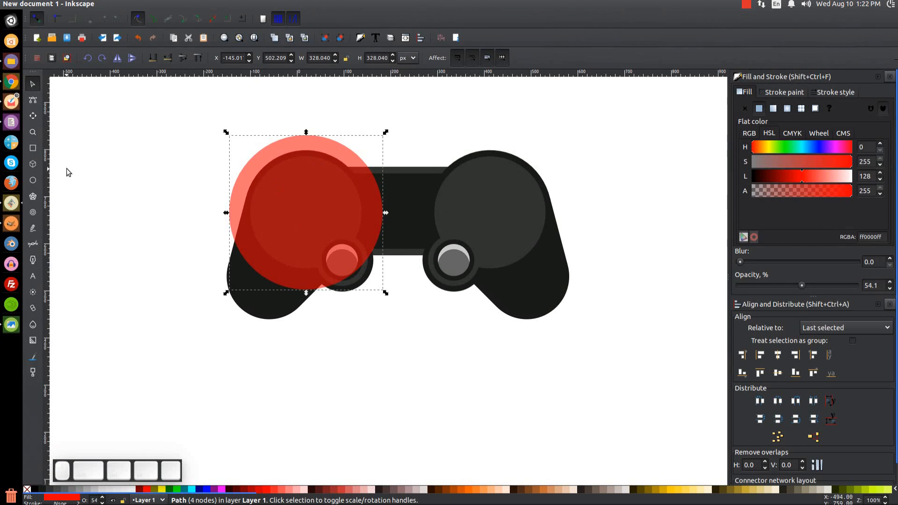
Step: Draw a 100 px square in the empty area beside the left grip, fill it green and convert it to a path
left_click(36, 150)
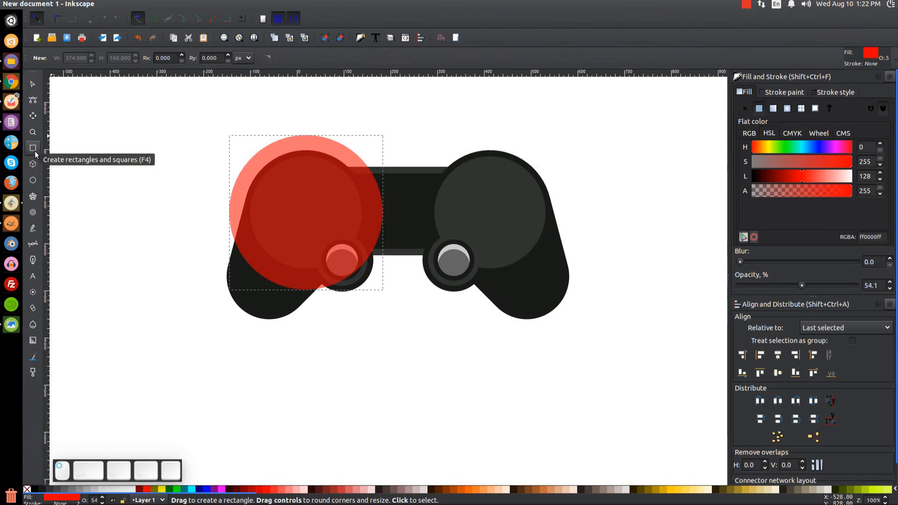
left_click_drag(154, 172, 180, 196)
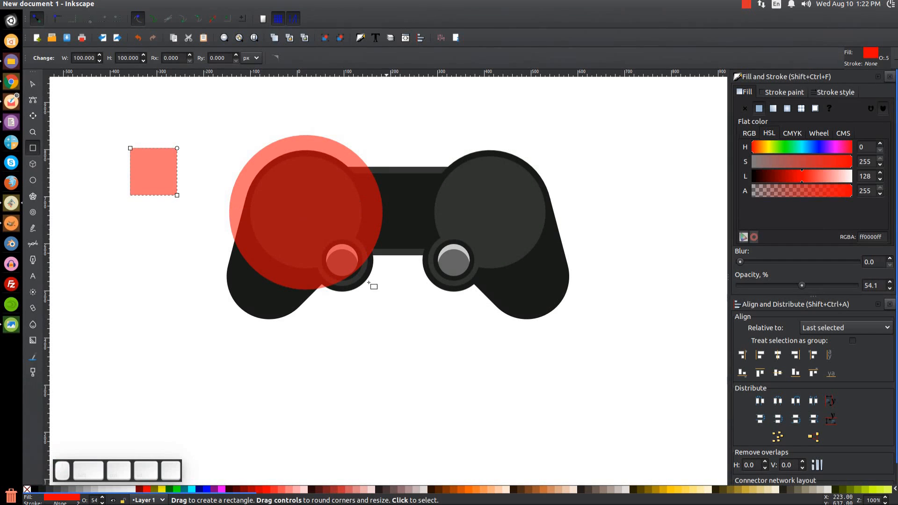
left_click(176, 489)
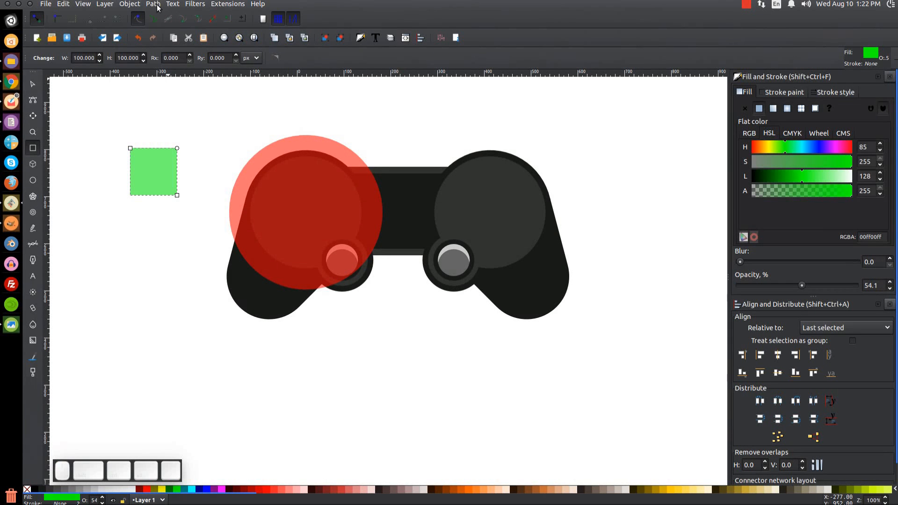
left_click(154, 4)
left_click(169, 15)
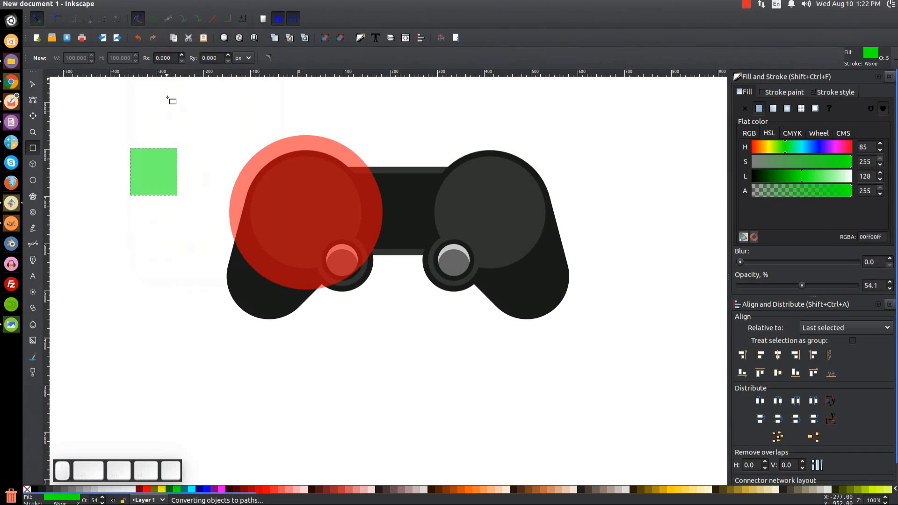
Step: Move the green square over the red circle's upper edge and center it horizontally on the circle
left_click(35, 83)
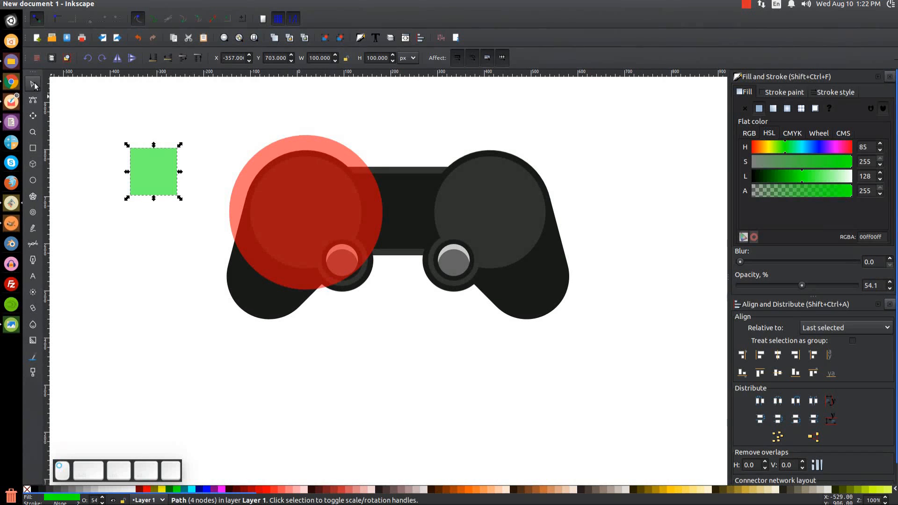
left_click_drag(162, 169, 313, 145)
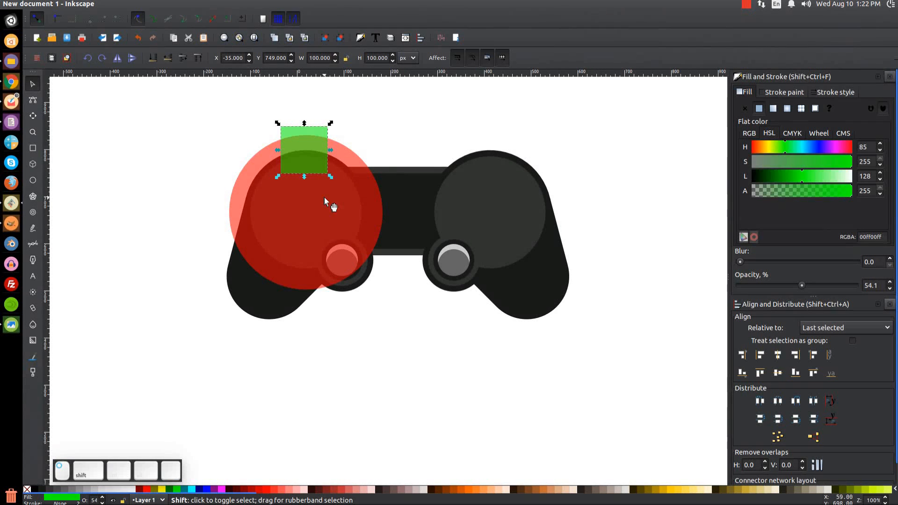
left_click(325, 200, "shift")
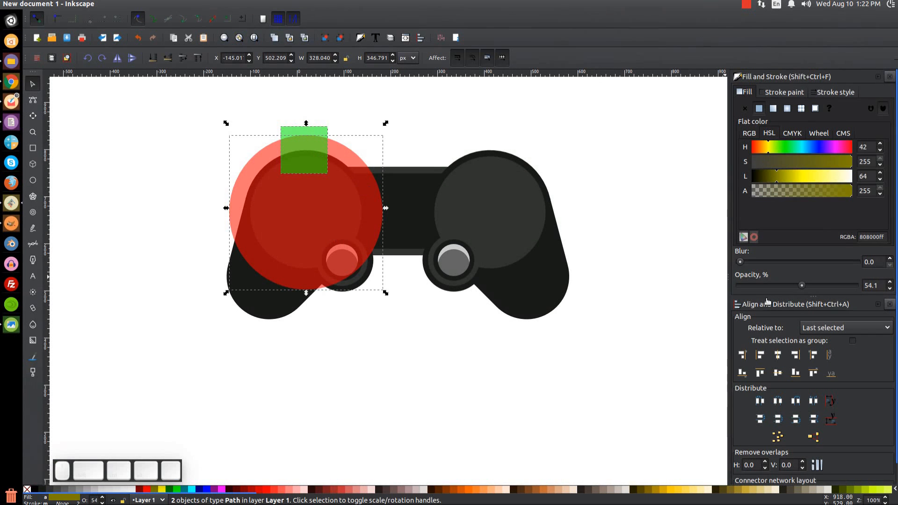
left_click(778, 356)
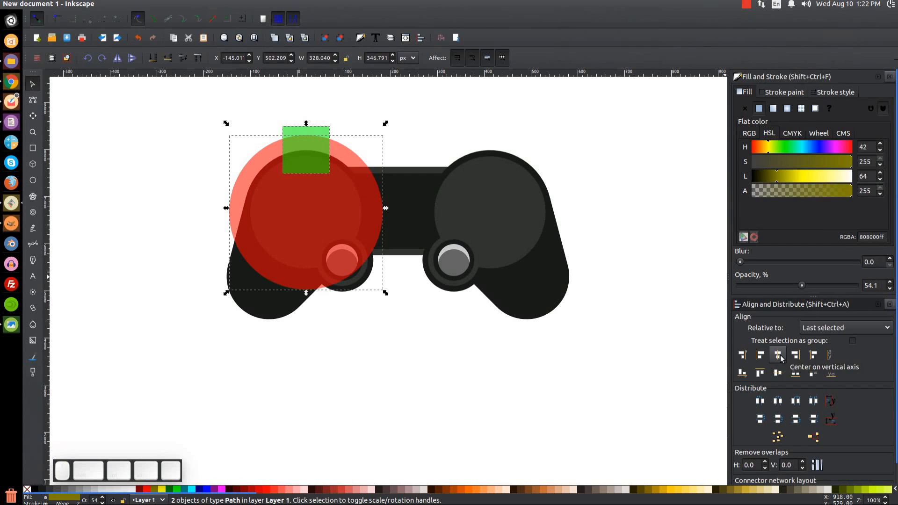
left_click(455, 111)
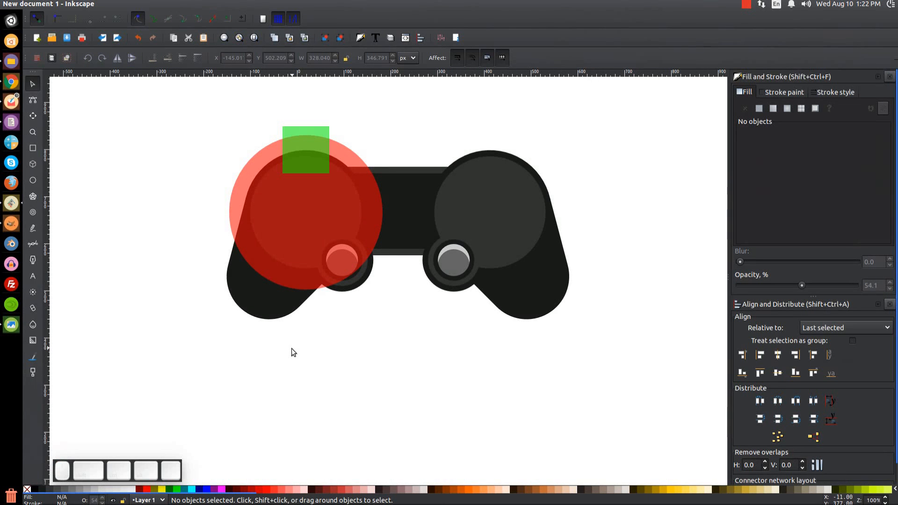
Step: Reshape the green square into a symmetrical trapezoid by scaling its node pairs, narrowing the upper edge and widening the base to about 170 px
left_click(299, 137)
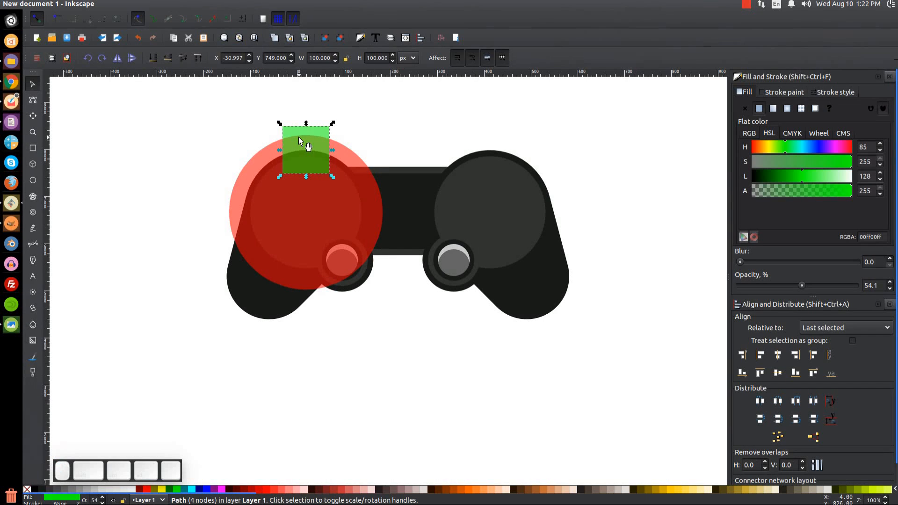
left_click(35, 101)
left_click_drag(254, 107, 351, 136)
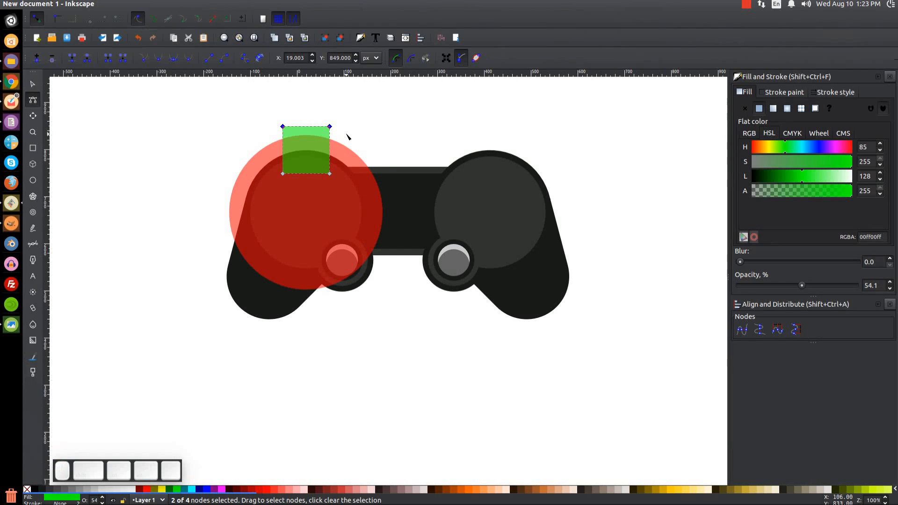
left_click(451, 58)
key("shift")
key("ctrl")
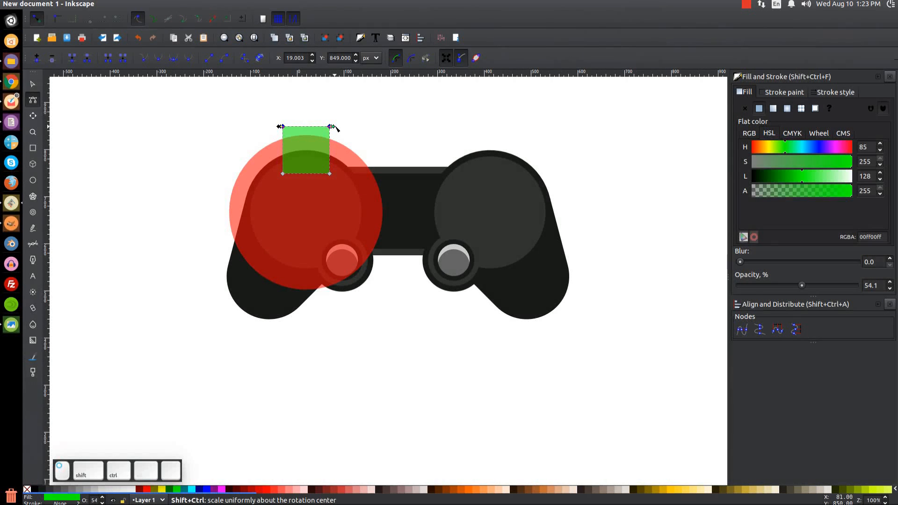
left_click_drag(334, 127, 329, 128)
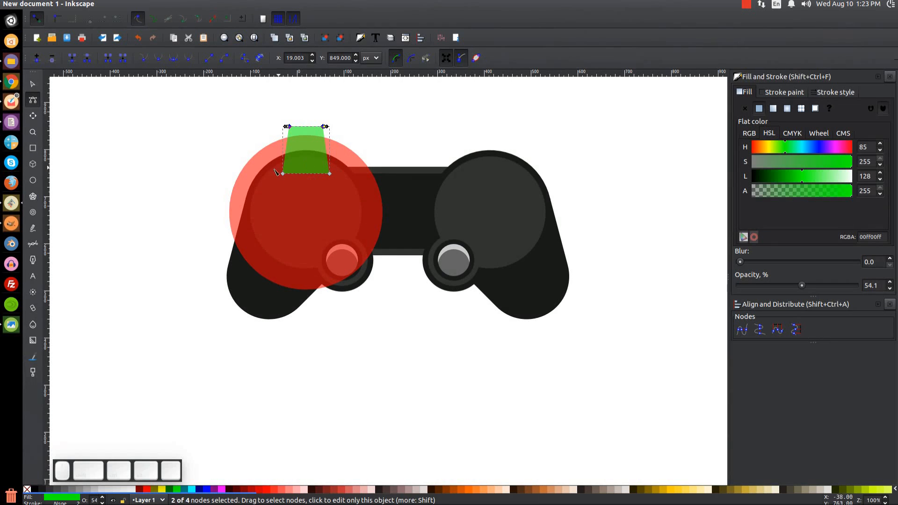
left_click_drag(365, 183, 262, 166)
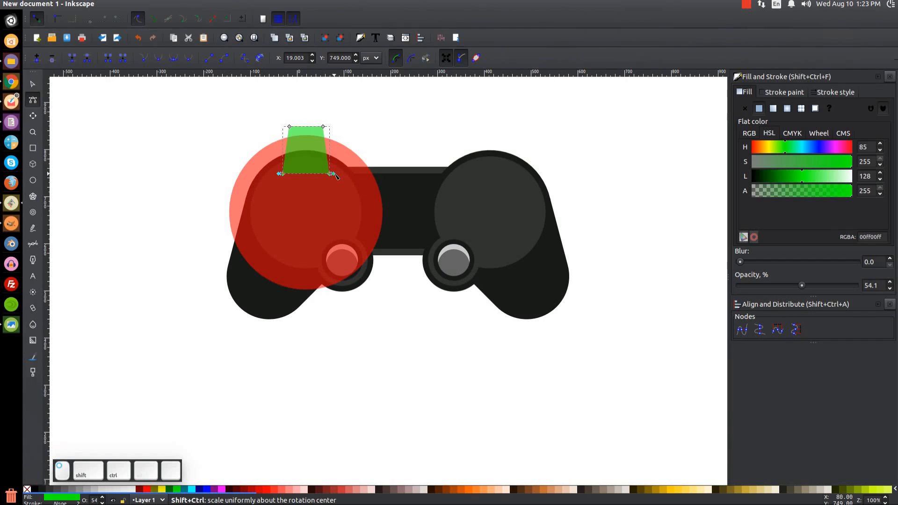
left_click_drag(336, 175, 354, 180)
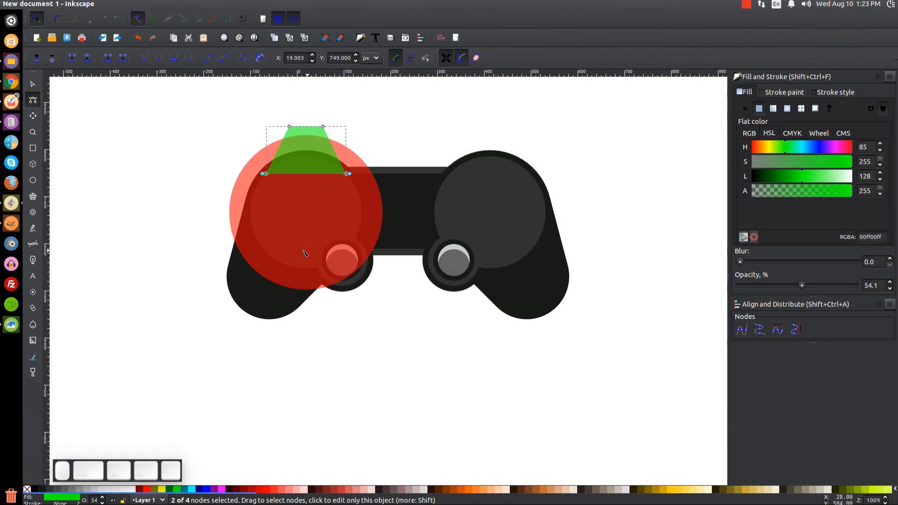
Step: Intersect the green trapezoid with the red circle to form a shoulder button shape with a curved upper edge
left_click(29, 85)
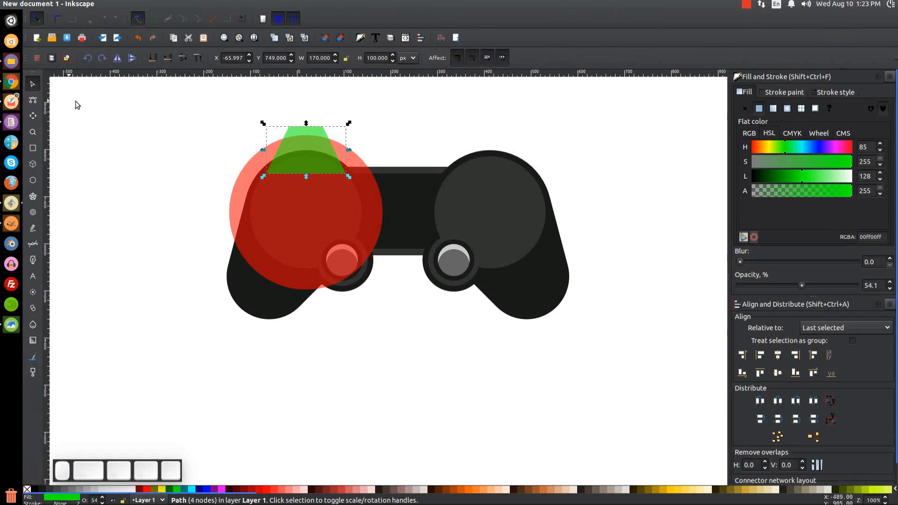
left_click(247, 184, "shift")
left_click(153, 4)
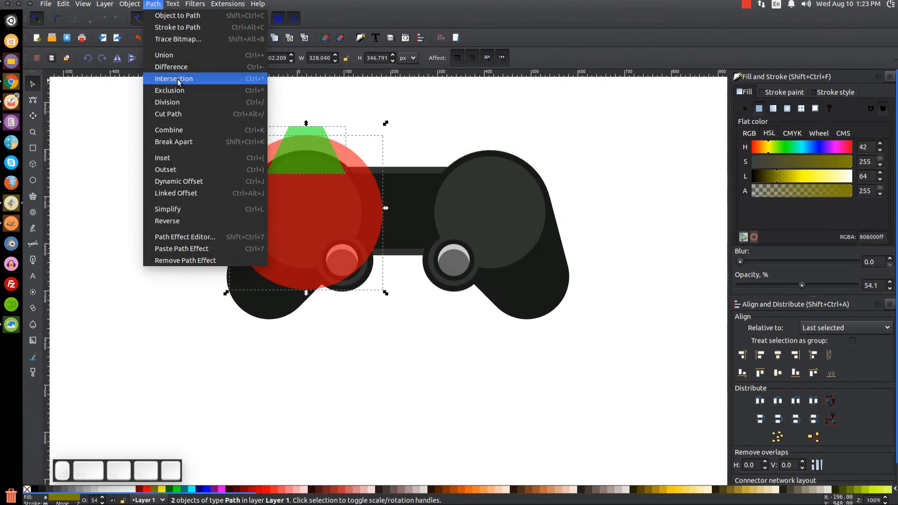
left_click(178, 79)
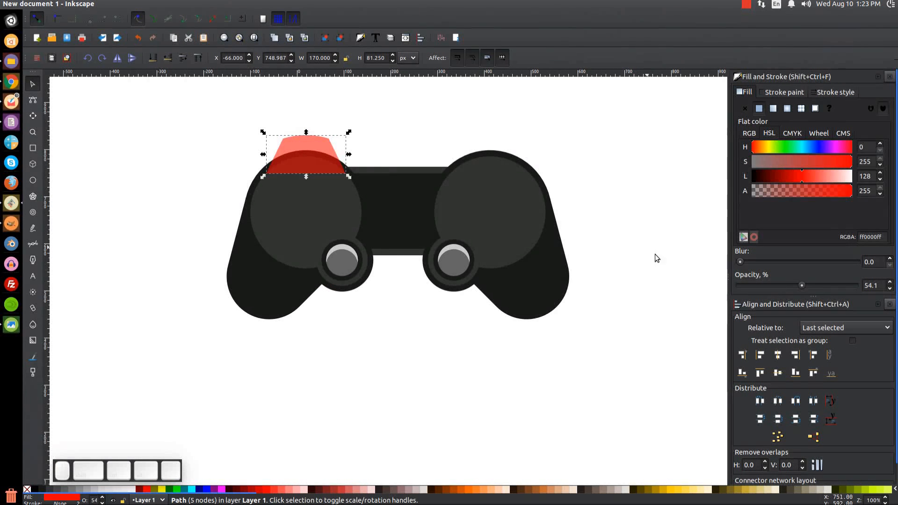
Step: Make the shoulder shape fully opaque with dark fill 1a1a1a and lower it to the bottom of the stack
left_click_drag(801, 286, 892, 290)
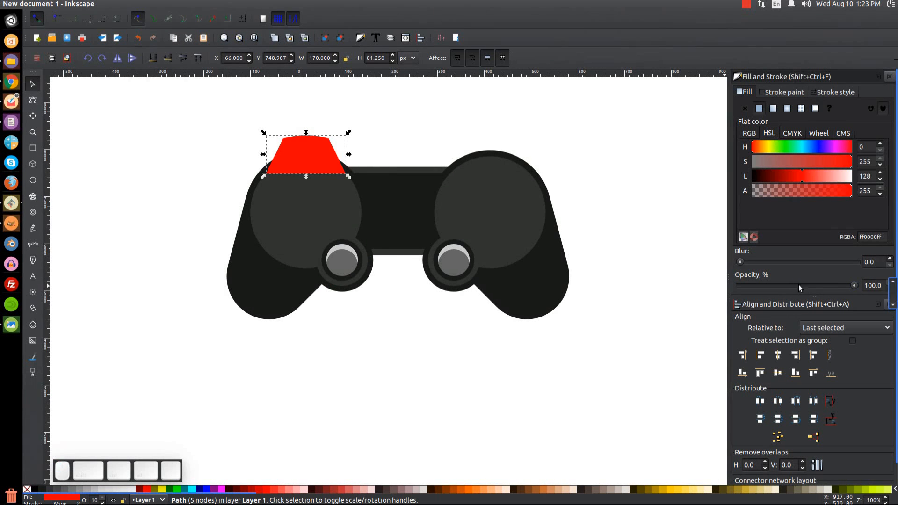
left_click(41, 491)
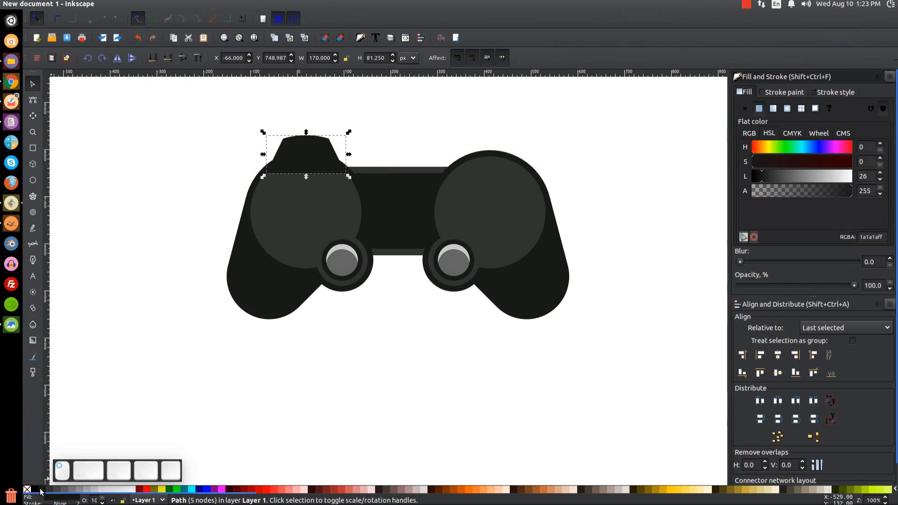
left_click(153, 58)
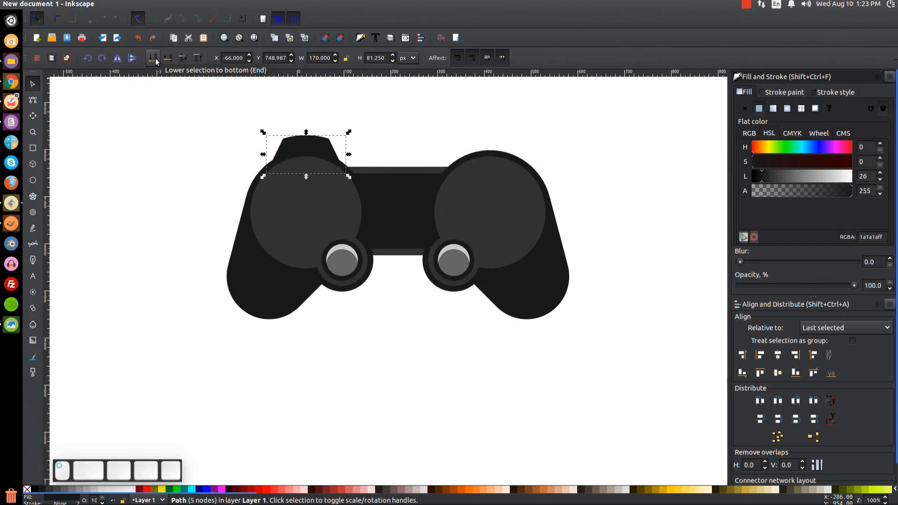
Step: Duplicate the dark shoulder shape and fill the copy with mid grey 666666
left_click(63, 4)
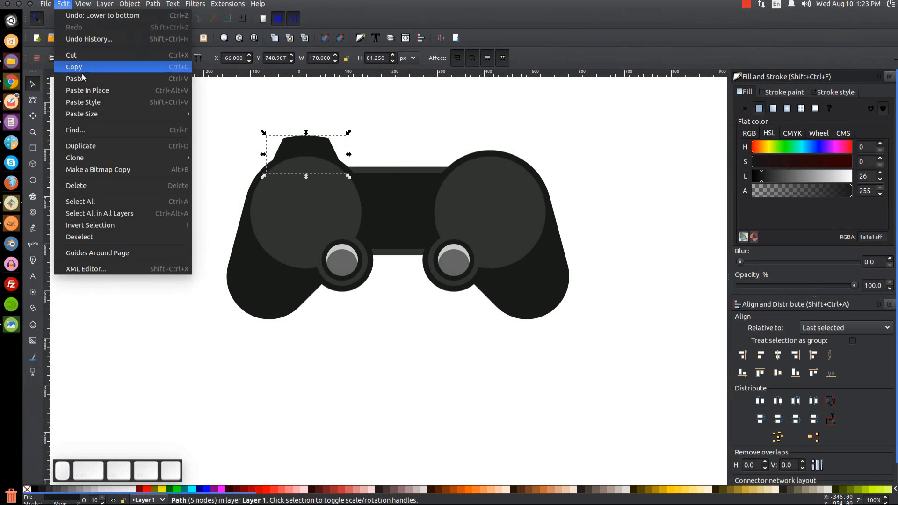
left_click(89, 145)
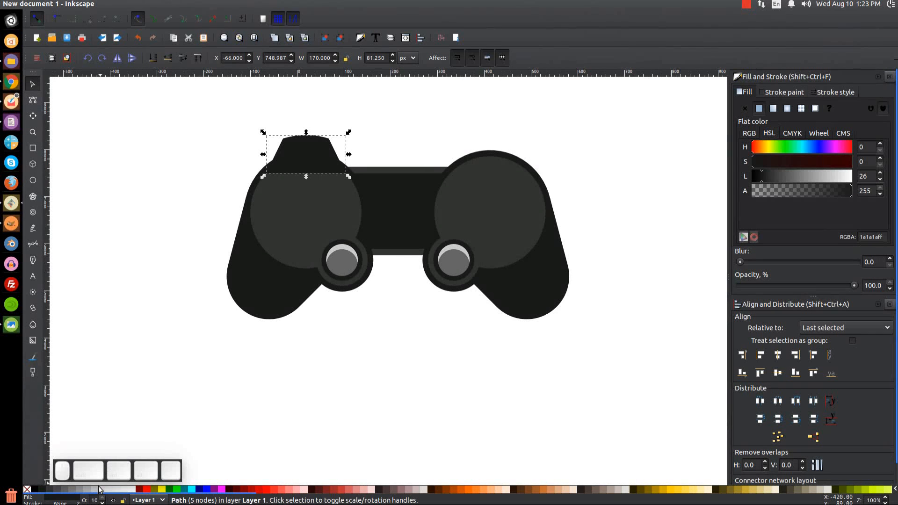
left_click(72, 491)
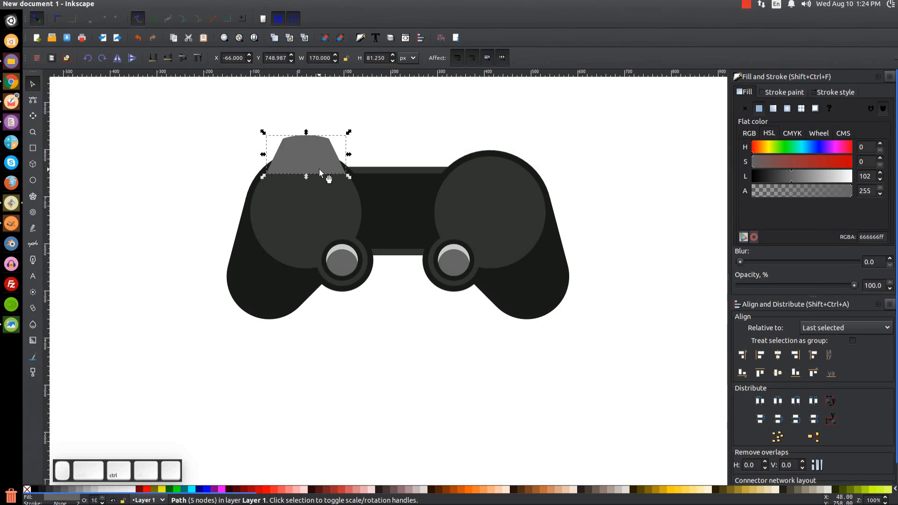
Step: Lower the grey shoulder copy to the bottom of the stack and shrink it to about 126 px wide as a rim above the dark shape
left_click_drag(320, 169, 304, 159)
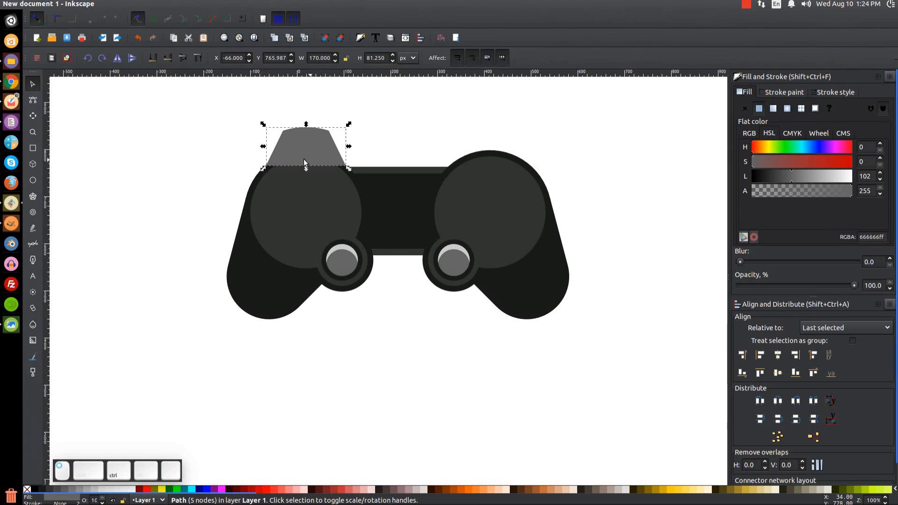
left_click(156, 57)
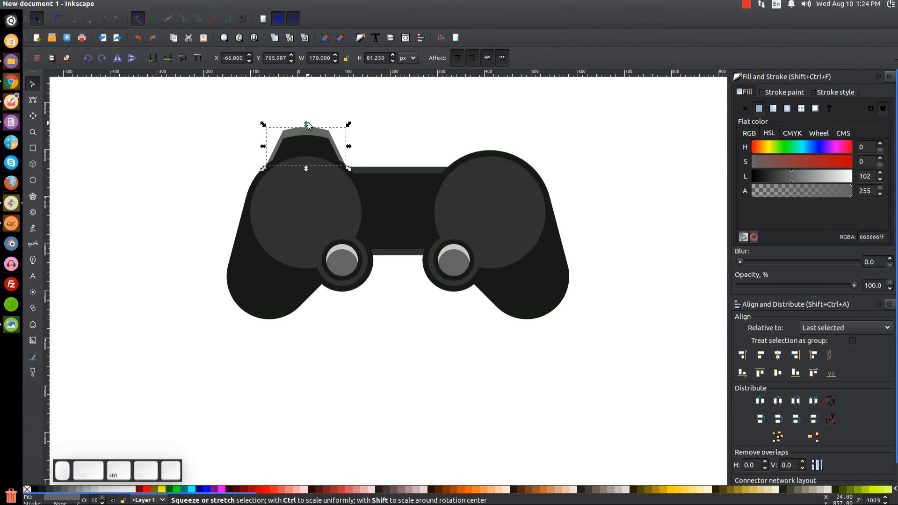
left_click_drag(308, 122, 316, 127)
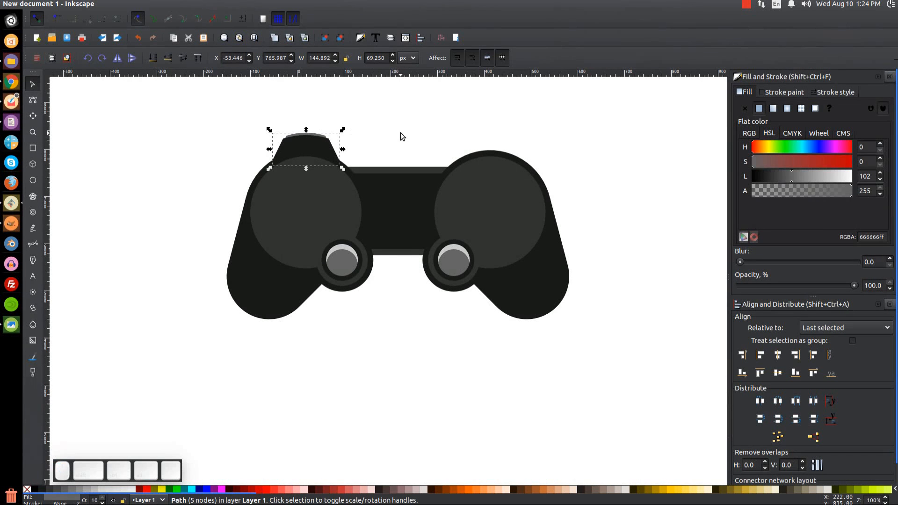
key("Up")
key("Up")
key("Up")
key("Up")
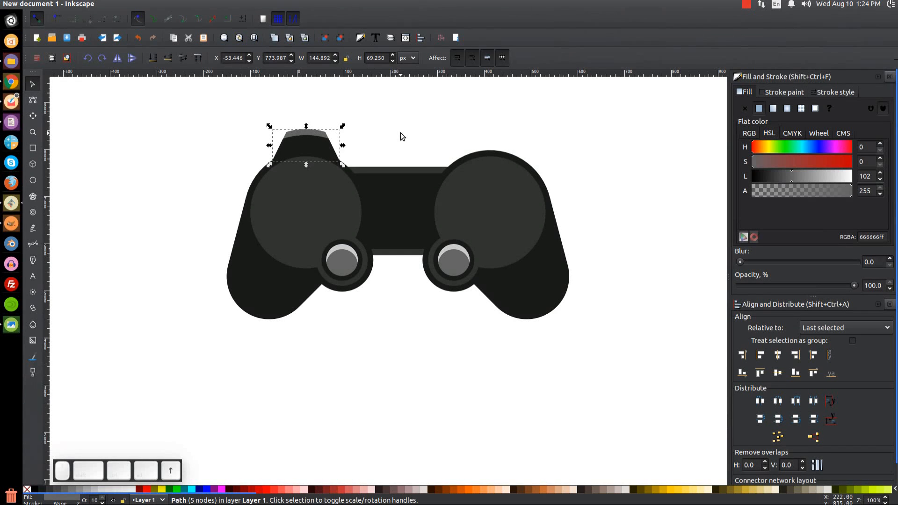
left_click_drag(306, 123, 319, 128)
key("Up")
key("Up")
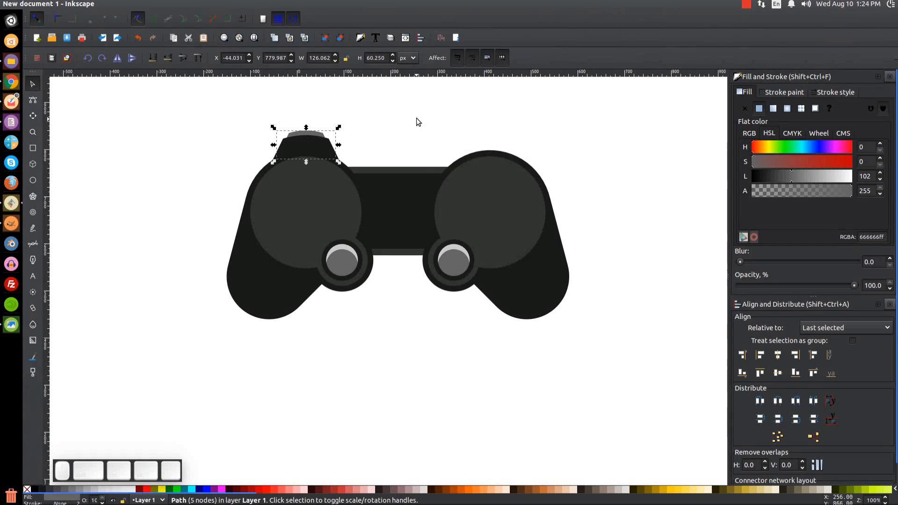
Step: Compare the shoulder with the reference thumbnail and enlarge its dark and grey shapes together to about 187 × 100 px
left_click(12, 324)
left_click(169, 79)
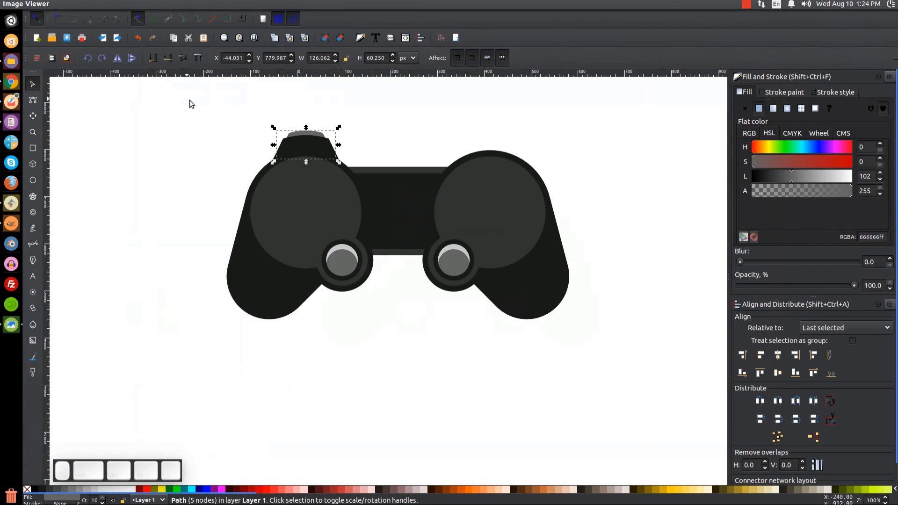
left_click(315, 137)
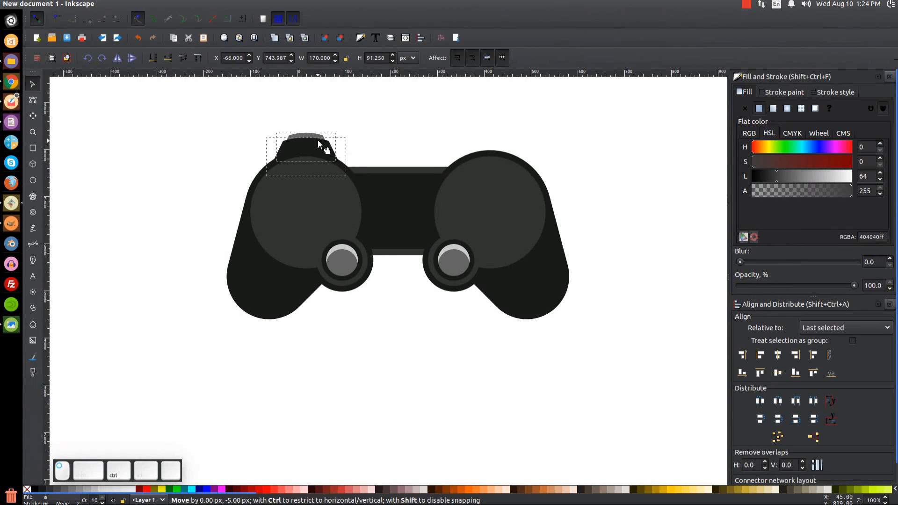
mouse_move(318, 140)
left_mouse_down()
mouse_move(307, 125)
mouse_move(318, 137)
left_mouse_up()
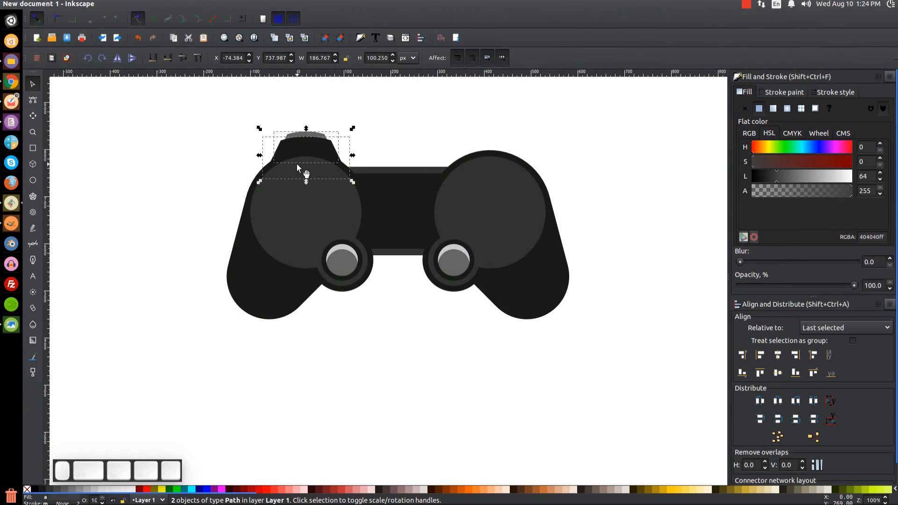
left_click(340, 129)
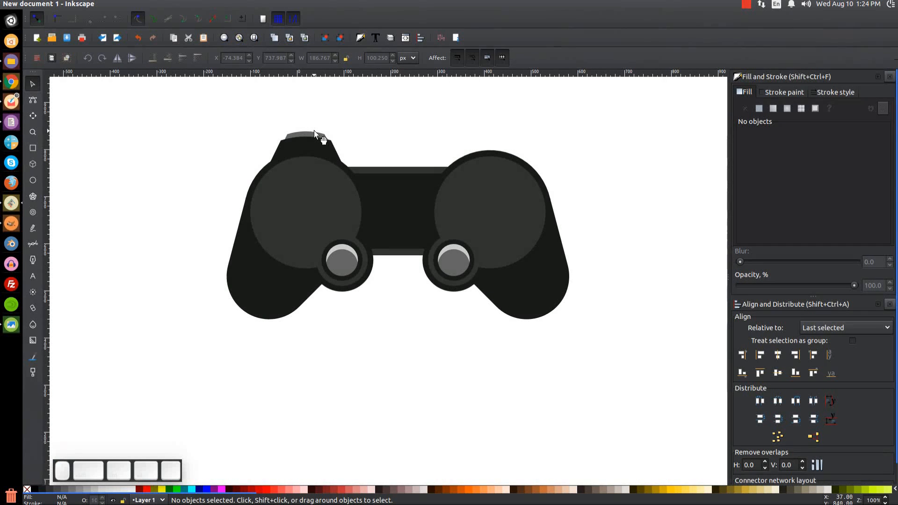
Step: Group the dark shoulder shape with its grey rim and duplicate the group
left_click(314, 133)
left_click(326, 141, "shift")
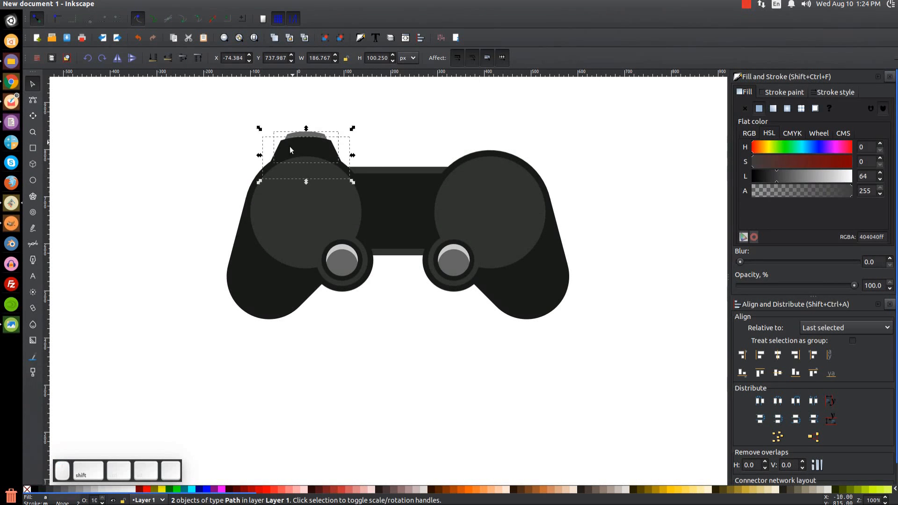
left_click(322, 42)
right_click(311, 133)
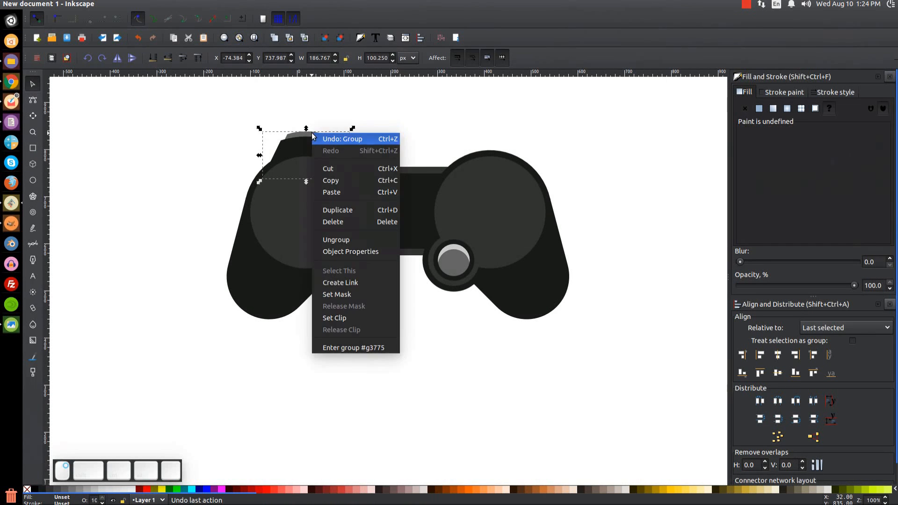
left_click(340, 210)
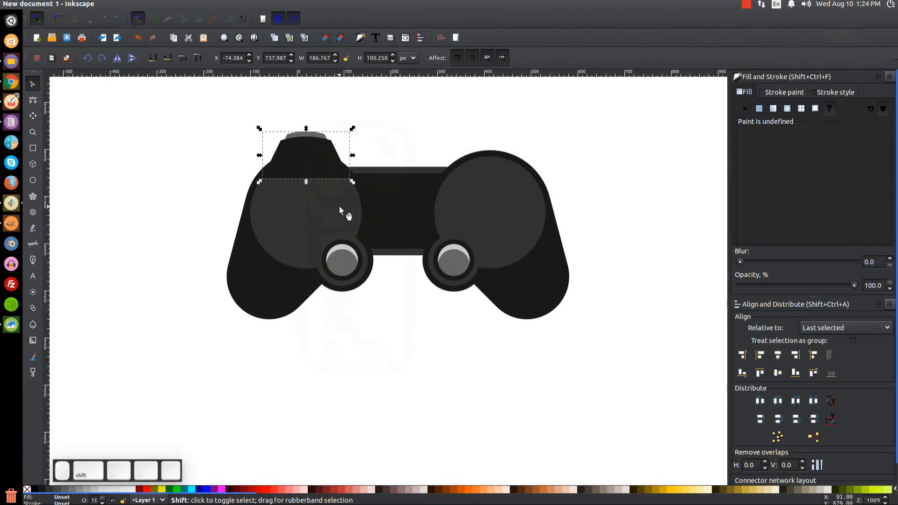
Step: Centre the duplicated shoulder group horizontally on the right grip's circle and lower it to the bottom of the stack
left_click(506, 179, "shift")
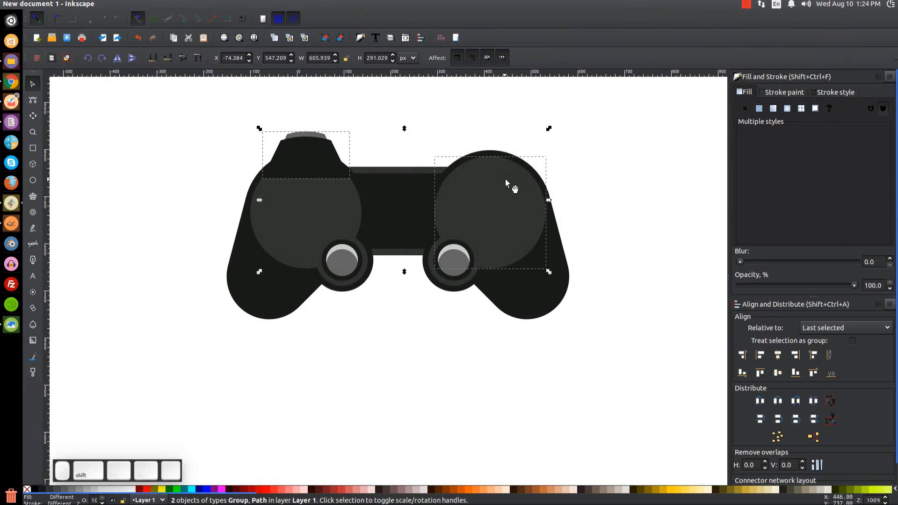
left_click(777, 357)
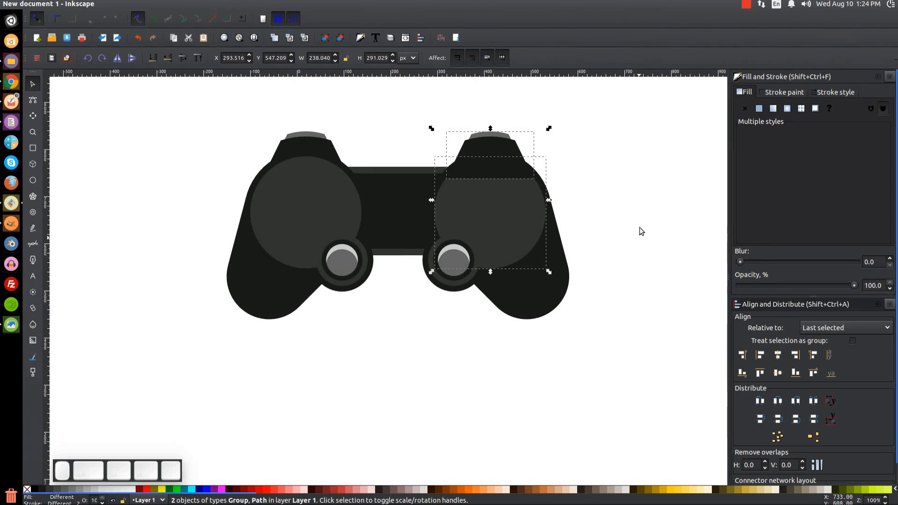
left_click(652, 150)
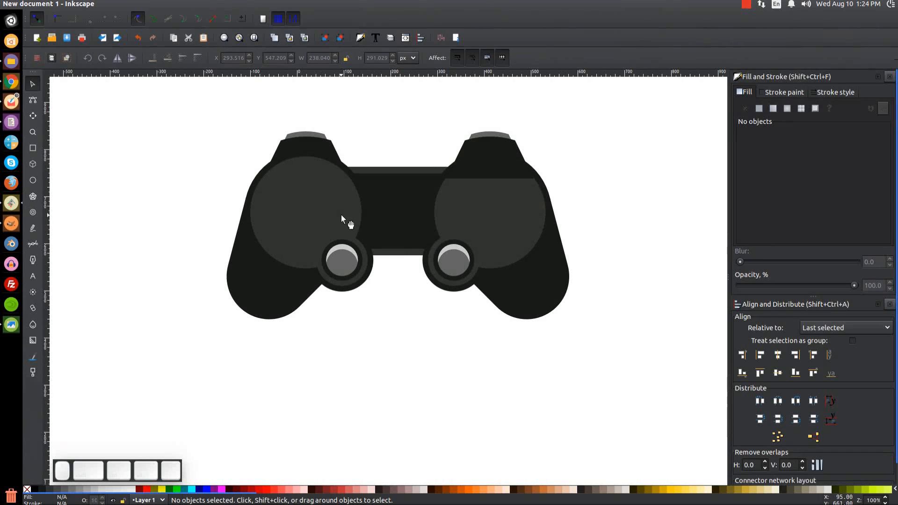
left_click(497, 141)
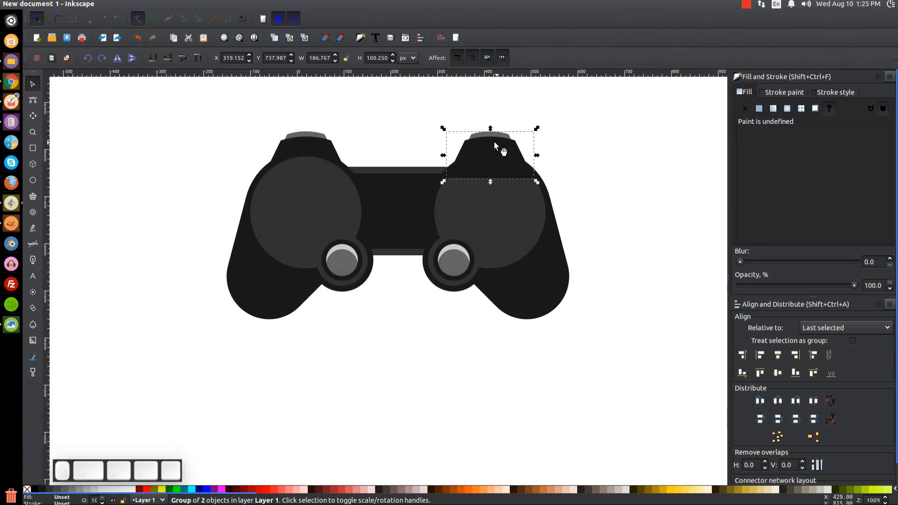
left_click(153, 58)
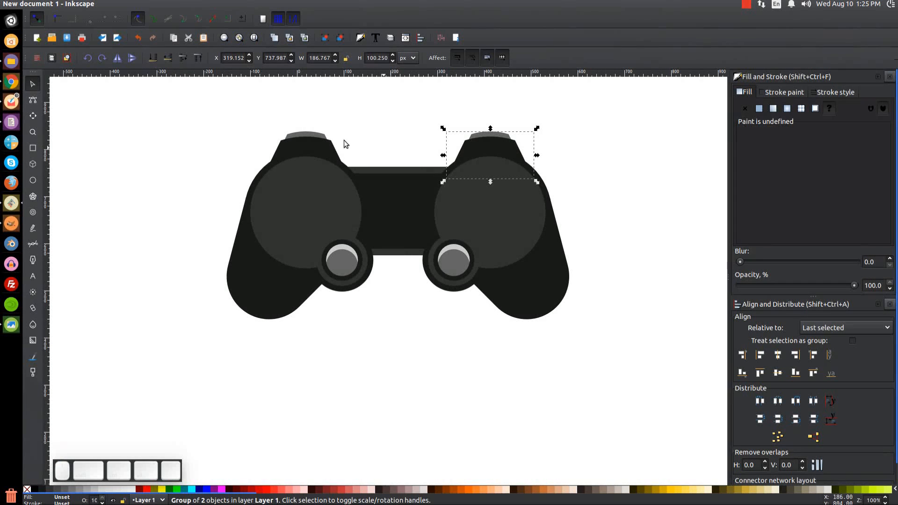
Step: Compare with the reference thumbnail and move both shoulder groups down together by about 9 px
left_click(11, 326)
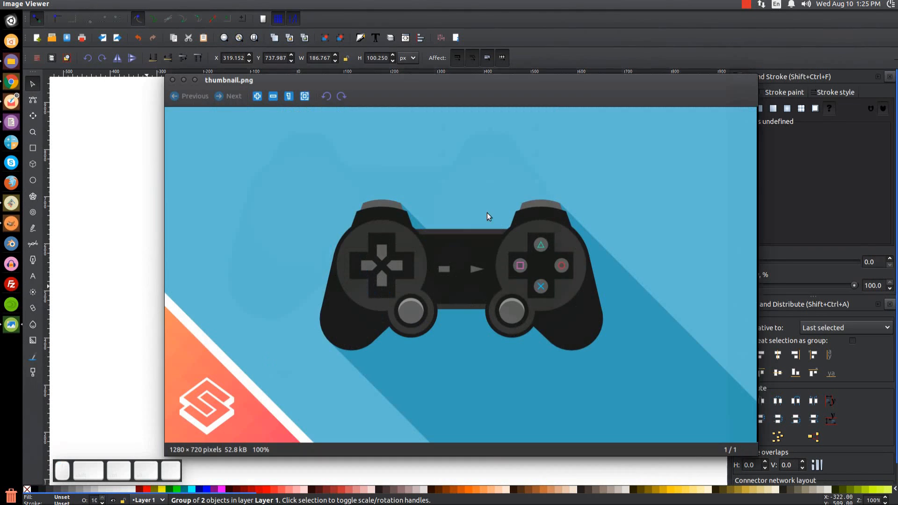
left_click(180, 79)
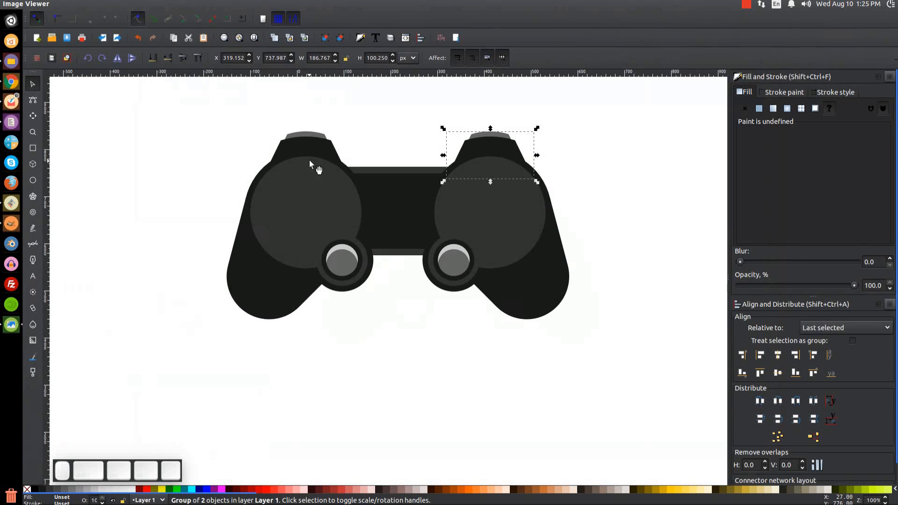
left_click(311, 136, "shift")
left_click_drag(488, 134, 490, 140)
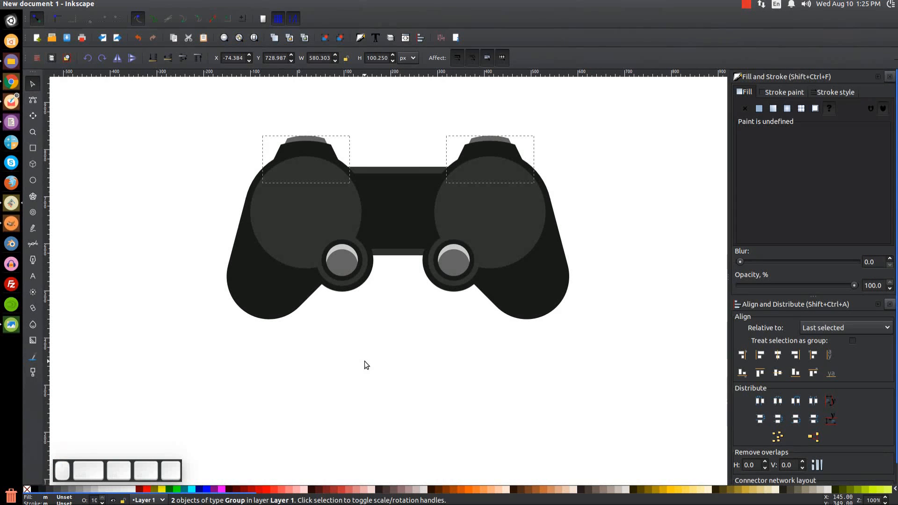
left_click(687, 138)
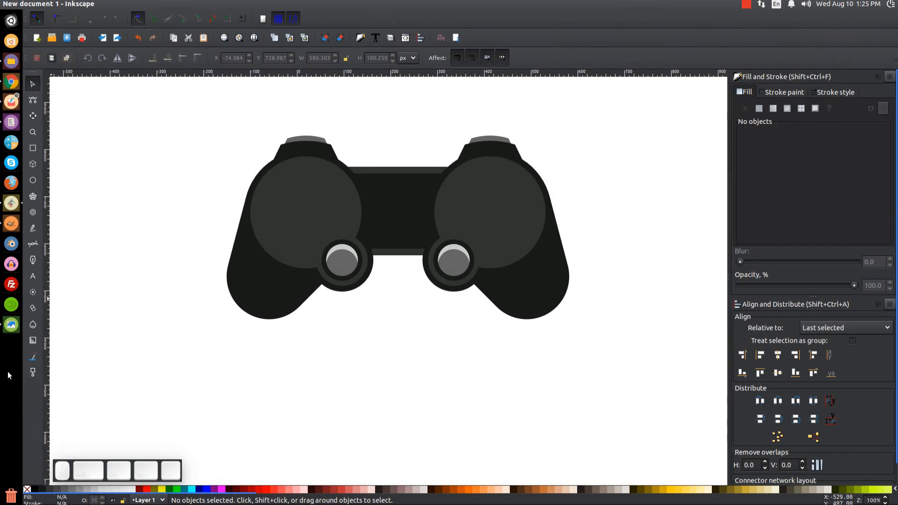
Step: Draw a vertical rectangle about 62 × 193 px on the left grip's circle, following the reference, and fill it with 1a1a1a
left_click(14, 327)
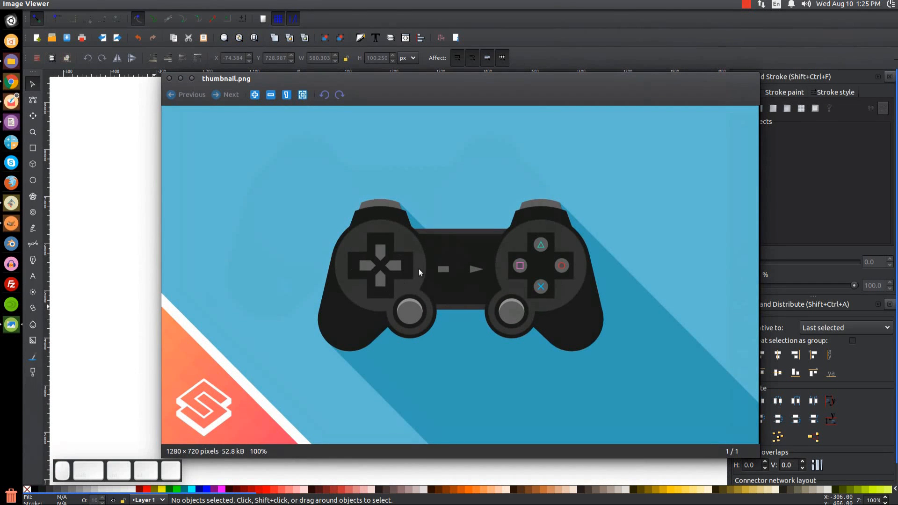
left_click(180, 78)
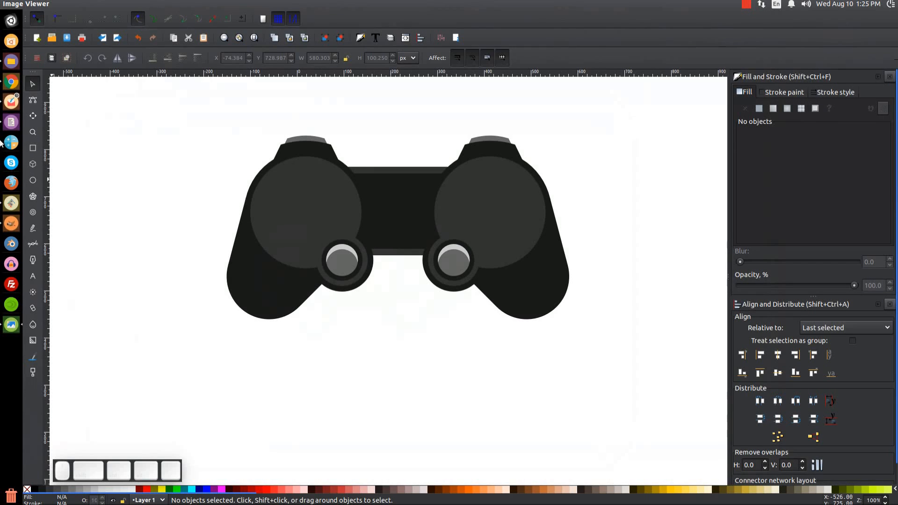
left_click(33, 149)
left_click_drag(292, 165, 321, 257)
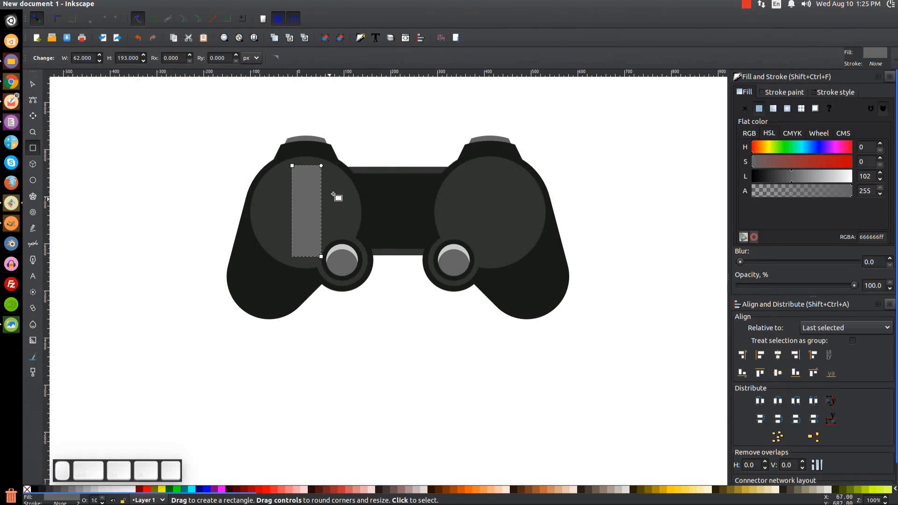
left_click(40, 490)
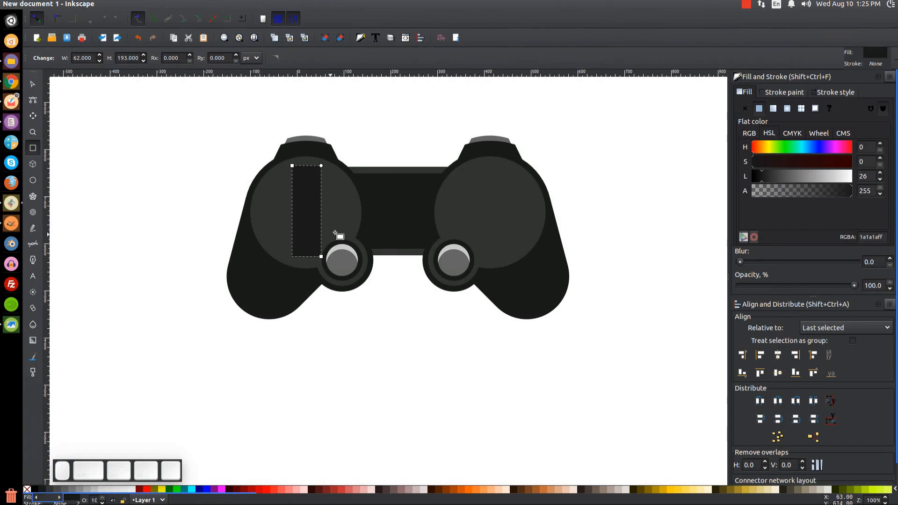
Step: Centre the dark vertical rectangle horizontally and vertically on the left grip's circle
left_click(33, 84)
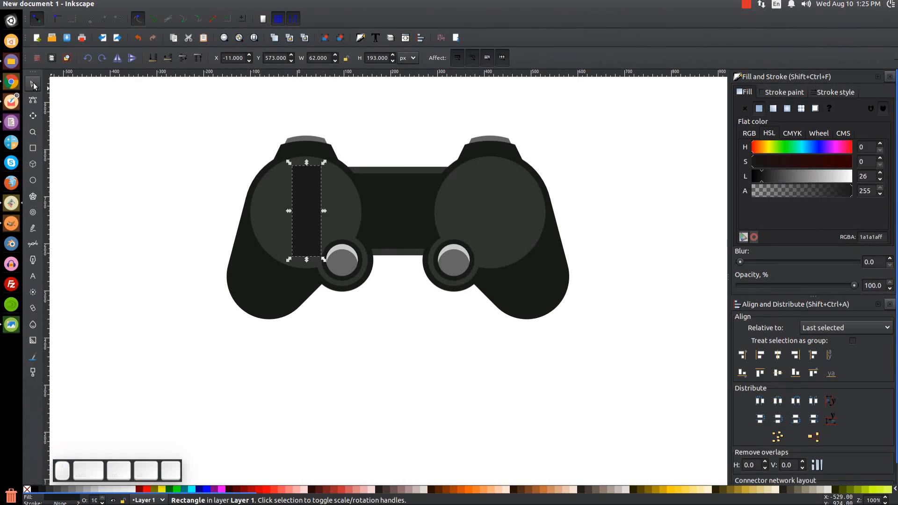
left_click(275, 192, "shift")
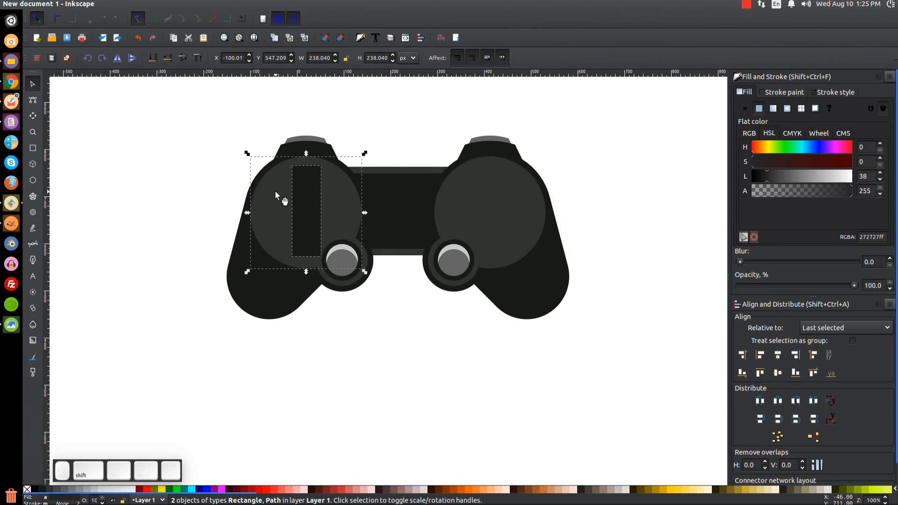
left_click(784, 356)
left_click(778, 373)
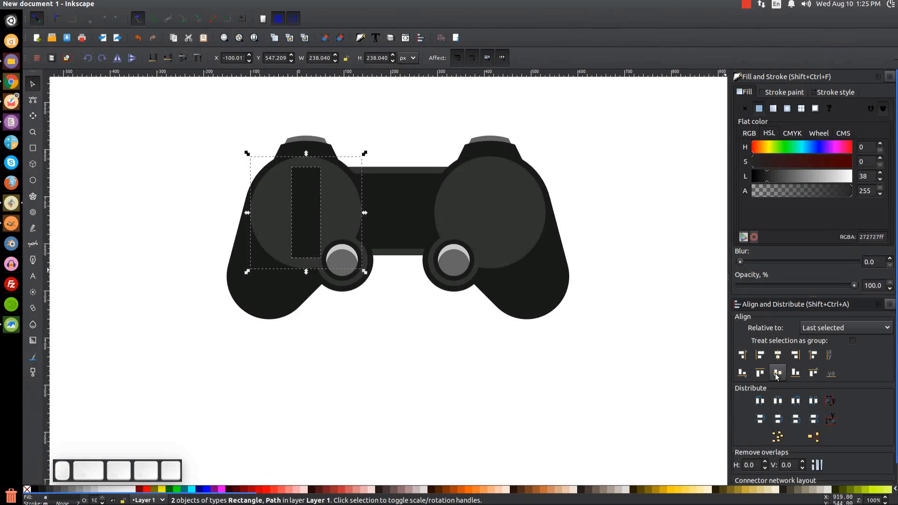
left_click(401, 123)
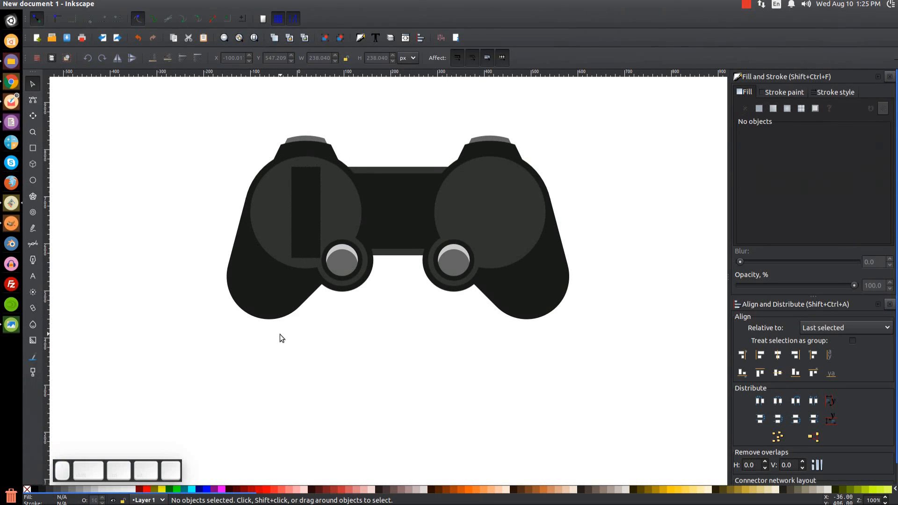
Step: Duplicate the dark vertical bar and rotate the copy 90° to form the D-pad cross
left_click(309, 204)
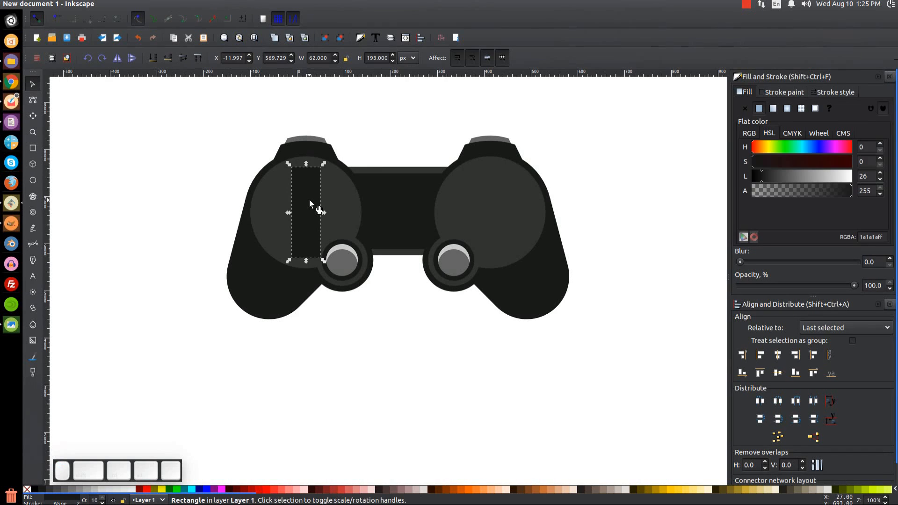
right_click(309, 200)
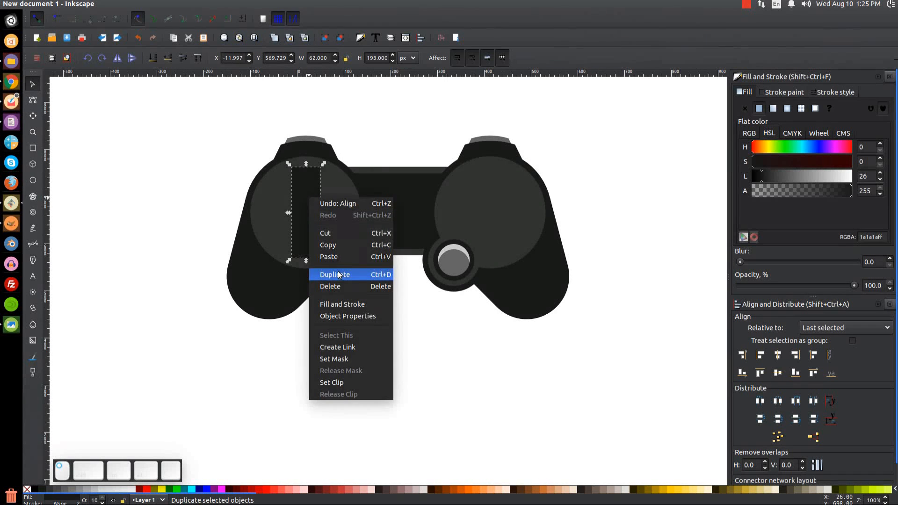
left_click(327, 276)
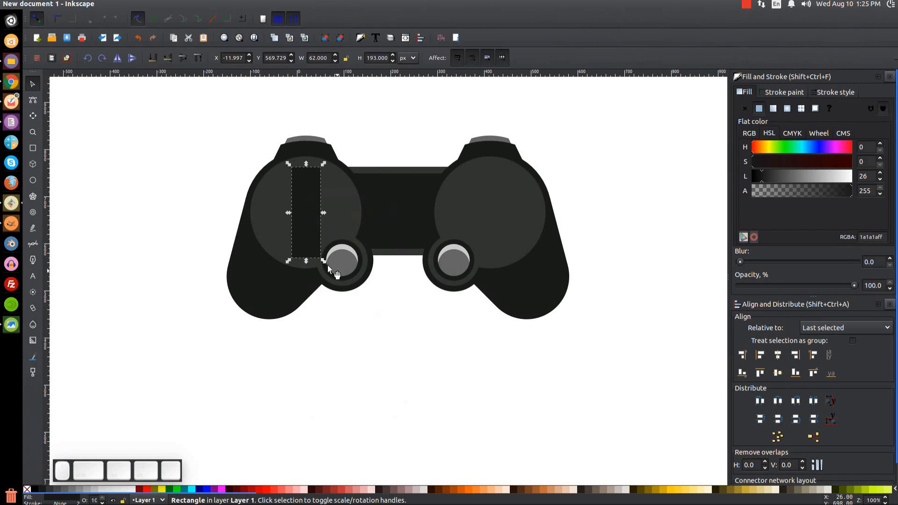
left_click(102, 58)
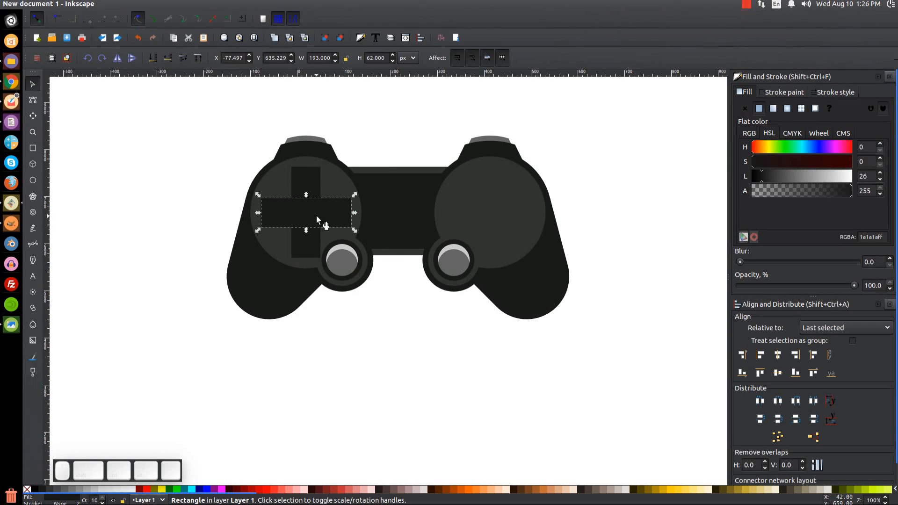
left_click(425, 310)
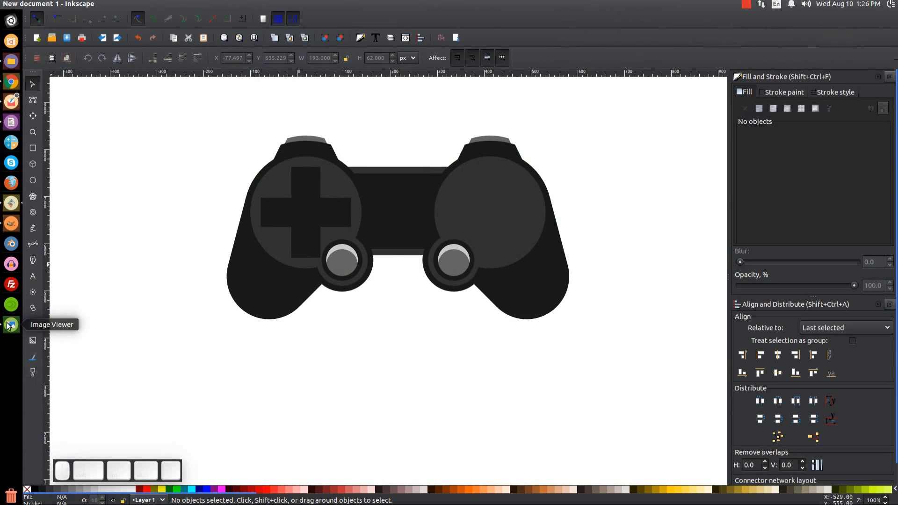
left_click(329, 206)
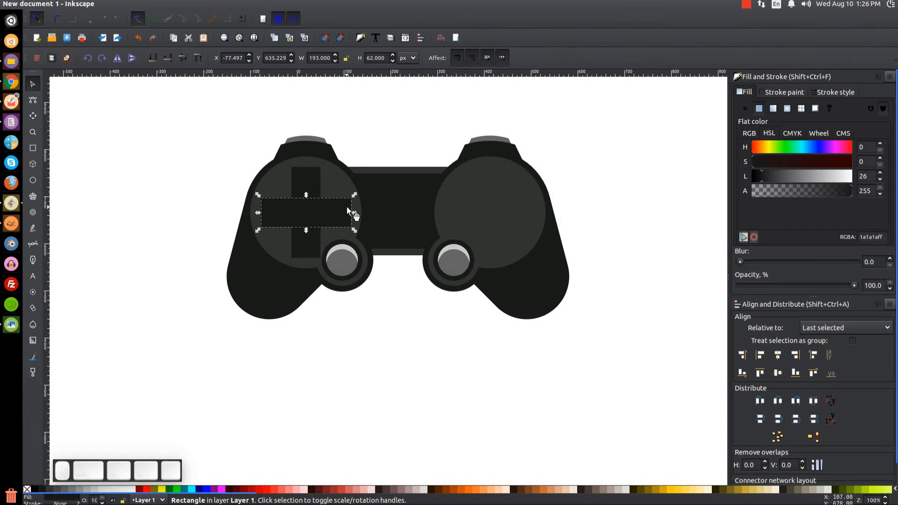
Step: Unite the vertical and horizontal dark bars on the left grip into a single cross with Union
left_click(307, 170, "shift")
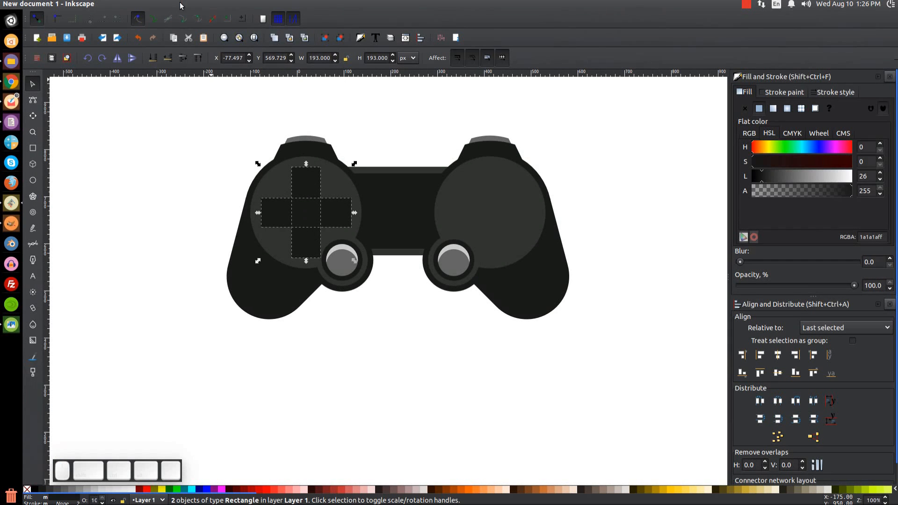
left_click(153, 3)
left_click(170, 57)
Step: Duplicate the dark cross, centre the copy horizontally on the right grip's circle, and compare with the reference thumbnail
right_click(302, 207)
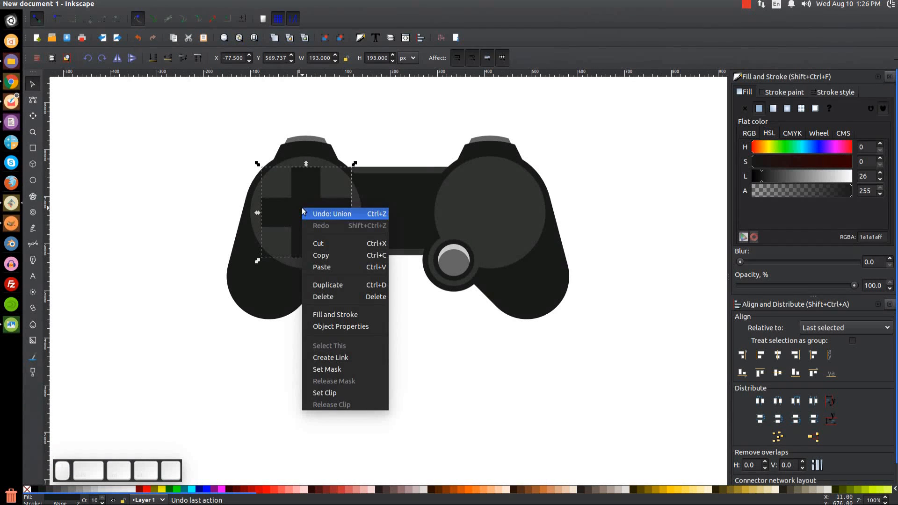
left_click(335, 279)
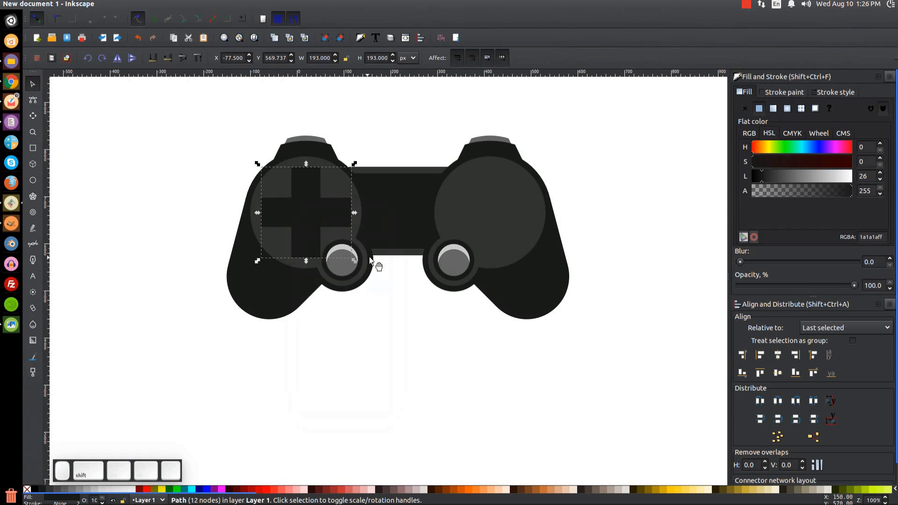
left_click(506, 189, "shift")
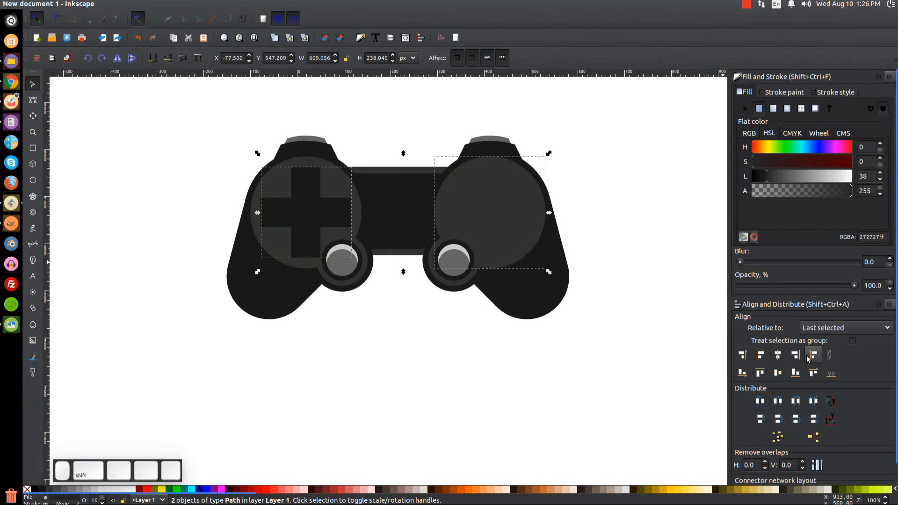
left_click(776, 356)
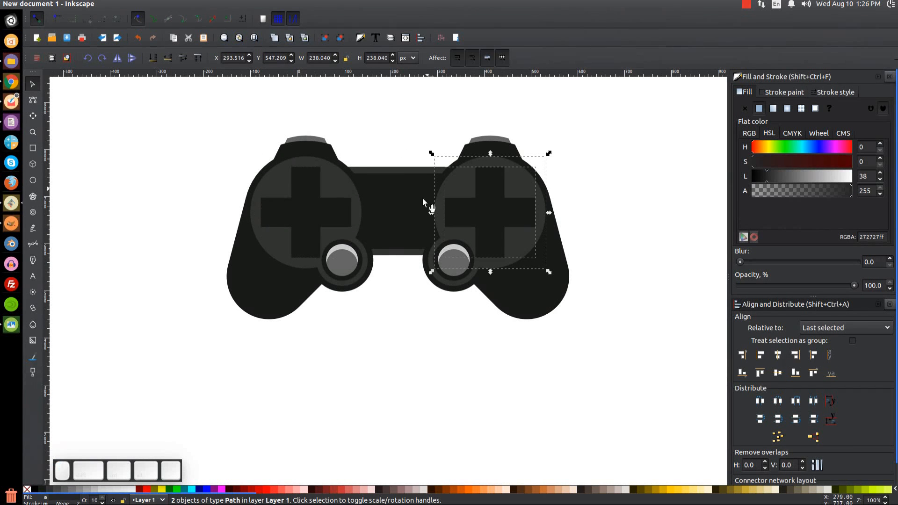
left_click(11, 324)
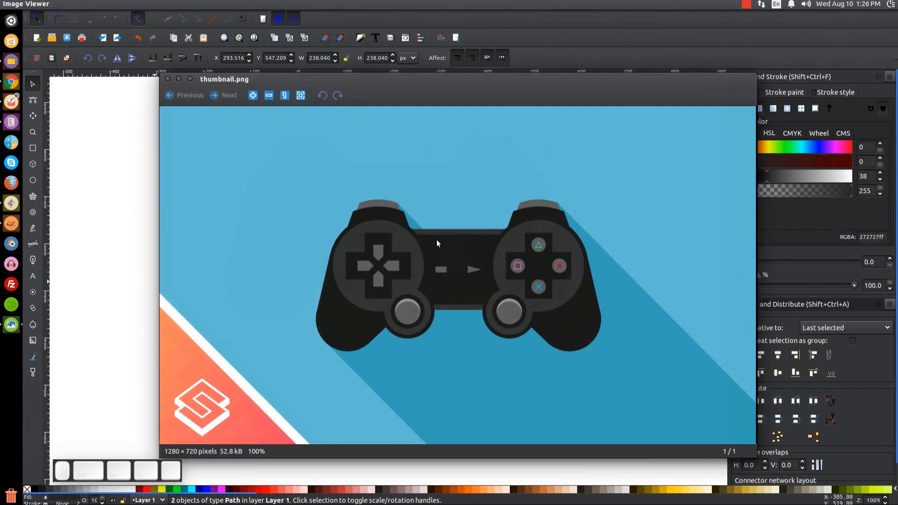
left_click(181, 79)
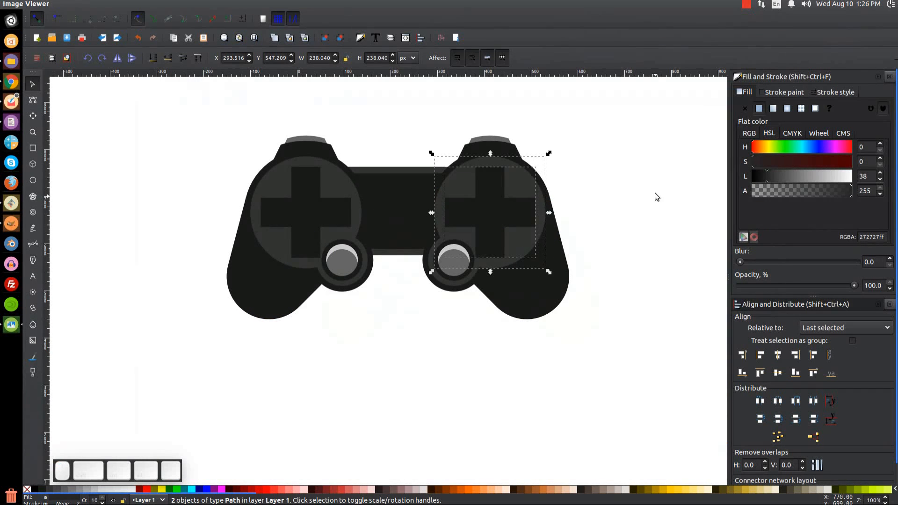
left_click(655, 192)
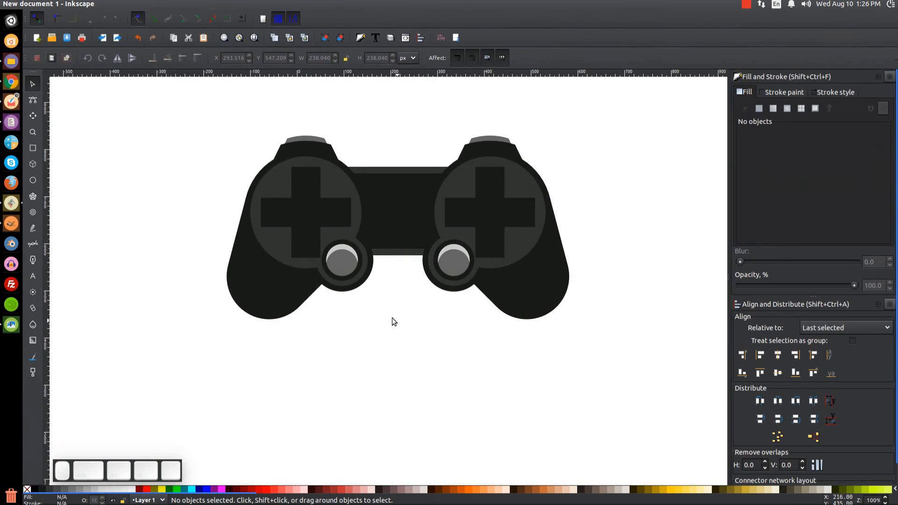
Step: Following the reference thumbnail, draw a vertical bar about 32 × 103 px inside the left dark cross and fill it with 666666
left_click(7, 328)
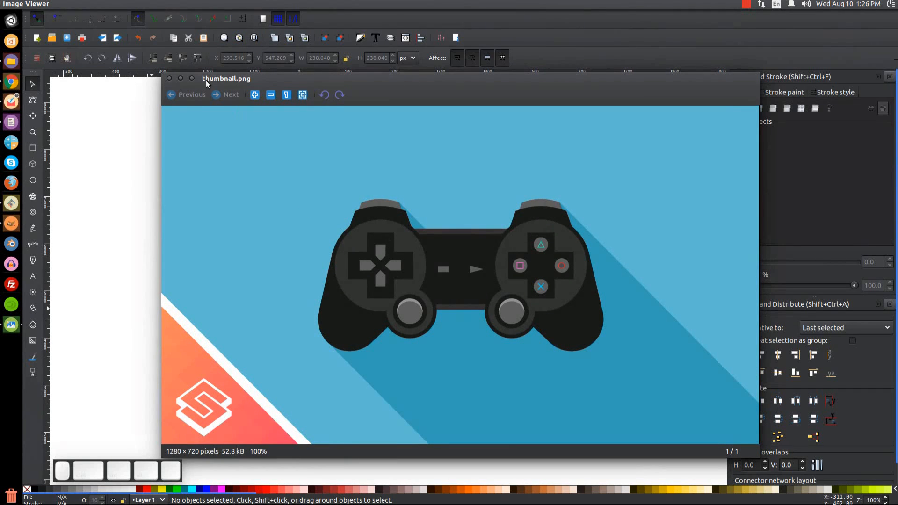
left_click(185, 78)
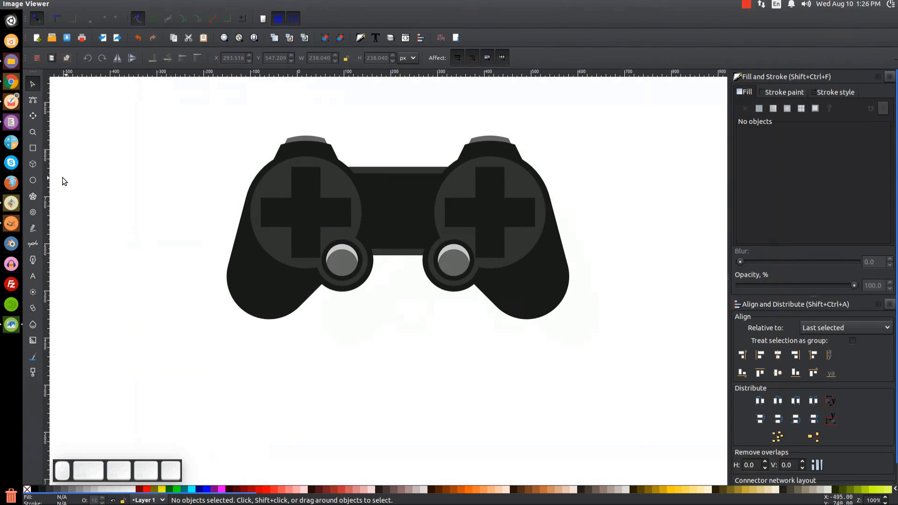
left_click(31, 148)
left_click_drag(303, 190, 316, 238)
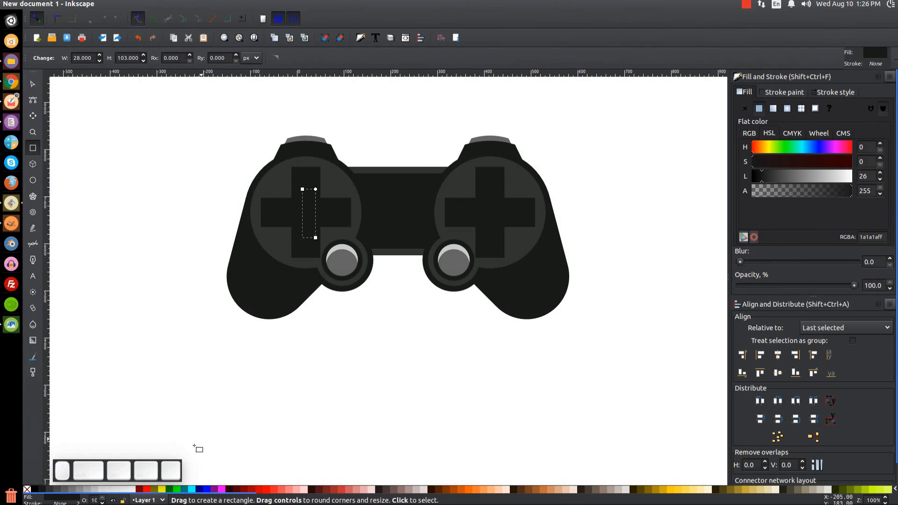
left_click(64, 491)
left_click(33, 85)
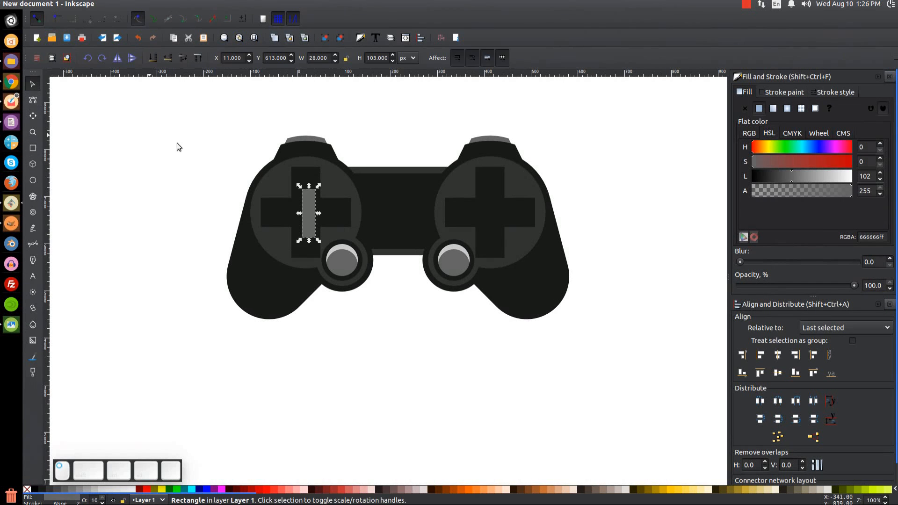
left_click_drag(306, 212, 317, 215)
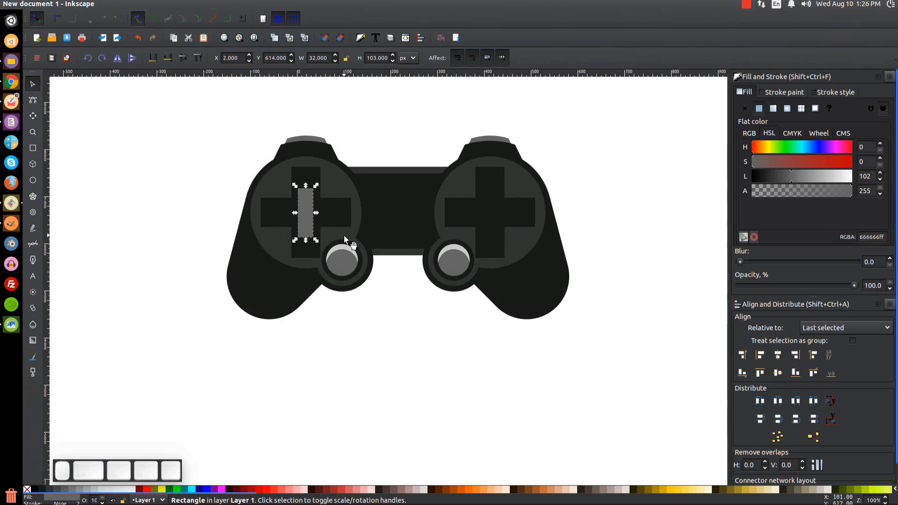
Step: Centre the grey vertical bar horizontally and vertically on the left dark cross
key("shift")
left_click(343, 207, "shift")
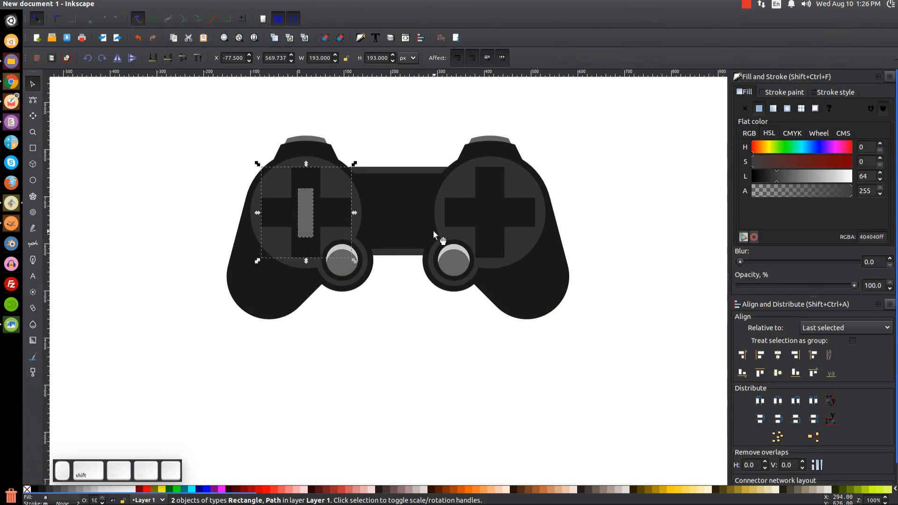
left_click(779, 355)
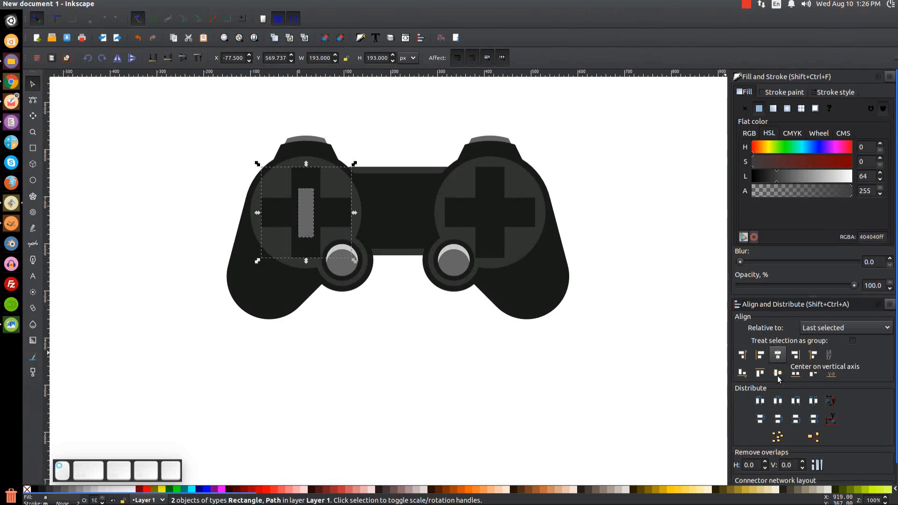
left_click(414, 129)
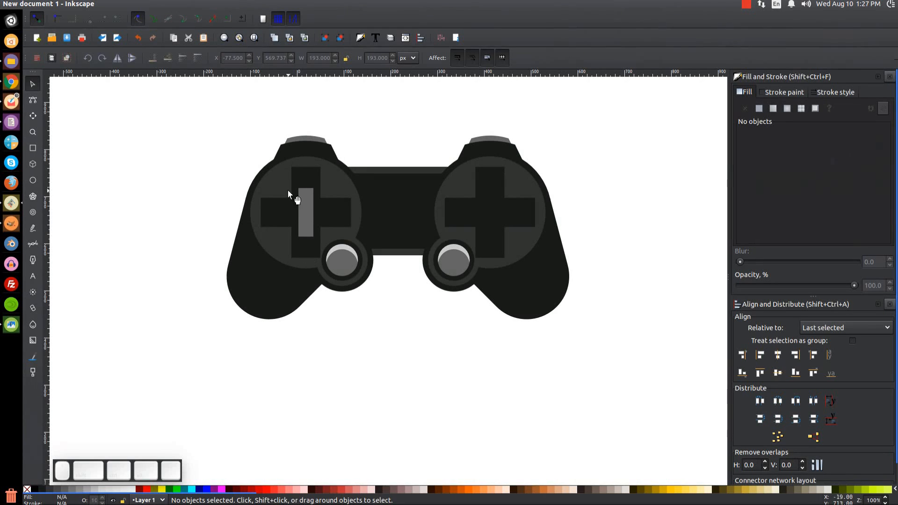
Step: Duplicate the grey vertical bar and rotate the copy 90° clockwise to form a smaller grey cross
left_click(308, 200)
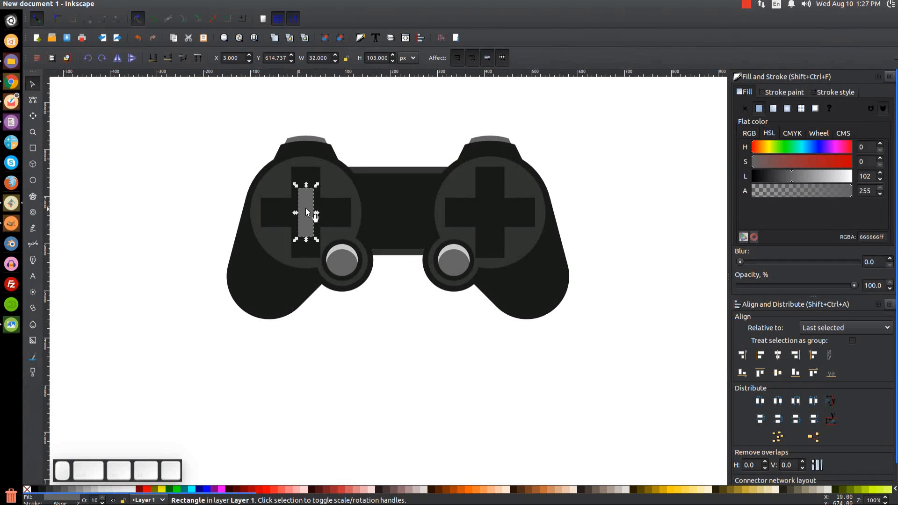
right_click(303, 198)
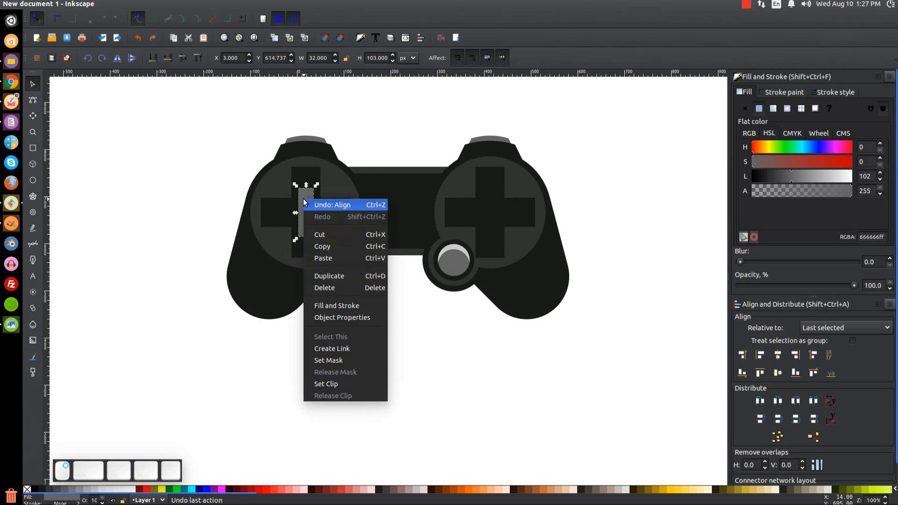
left_click(321, 277)
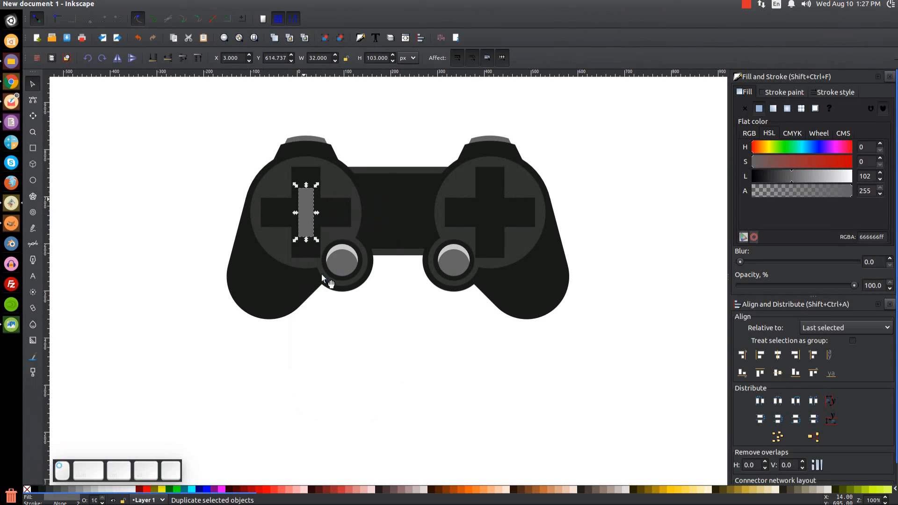
left_click(102, 58)
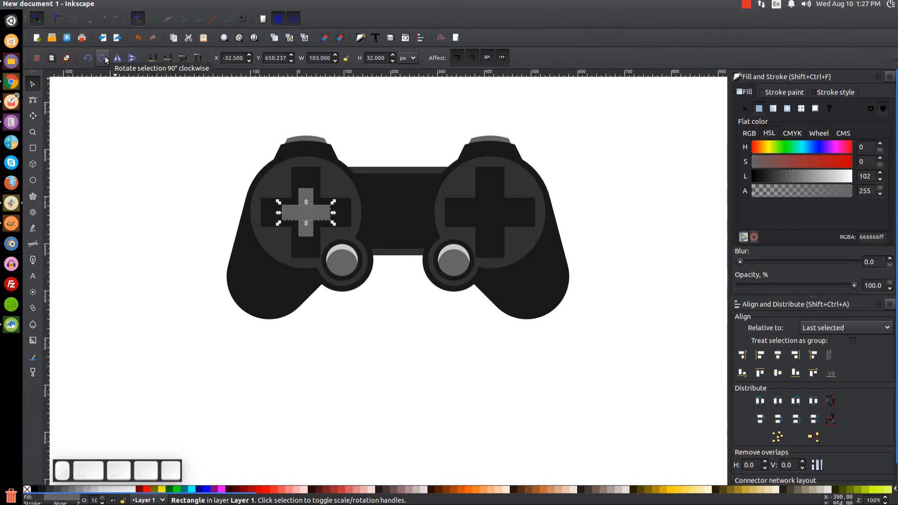
Step: Unite the two grey bars into one cross shape with Union
left_click(307, 189, "shift")
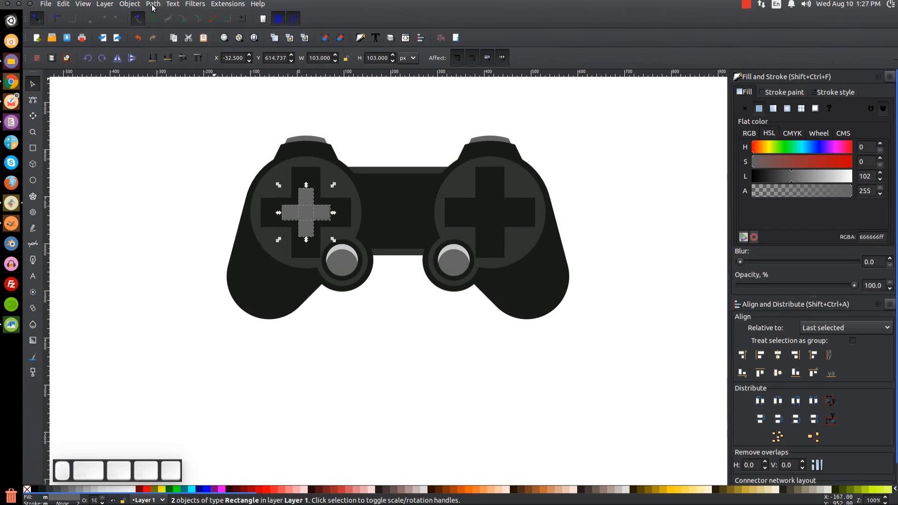
left_click(157, 5)
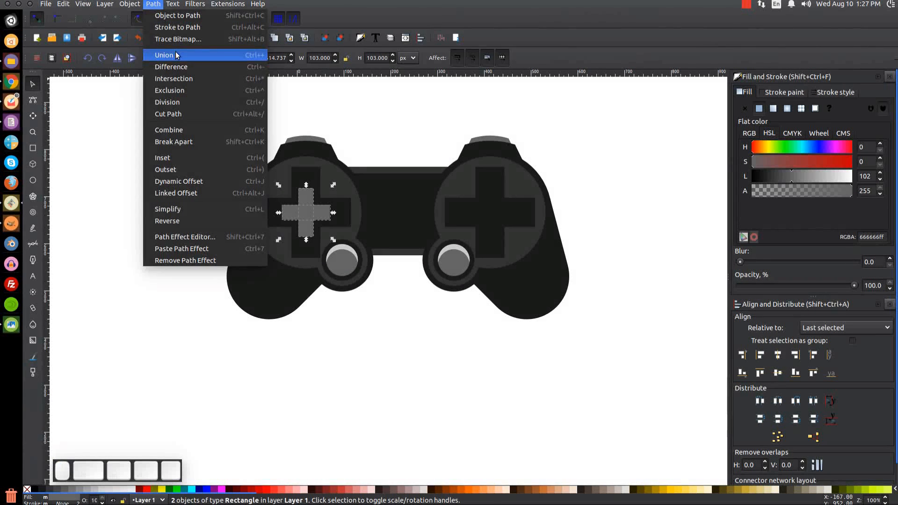
left_click(161, 54)
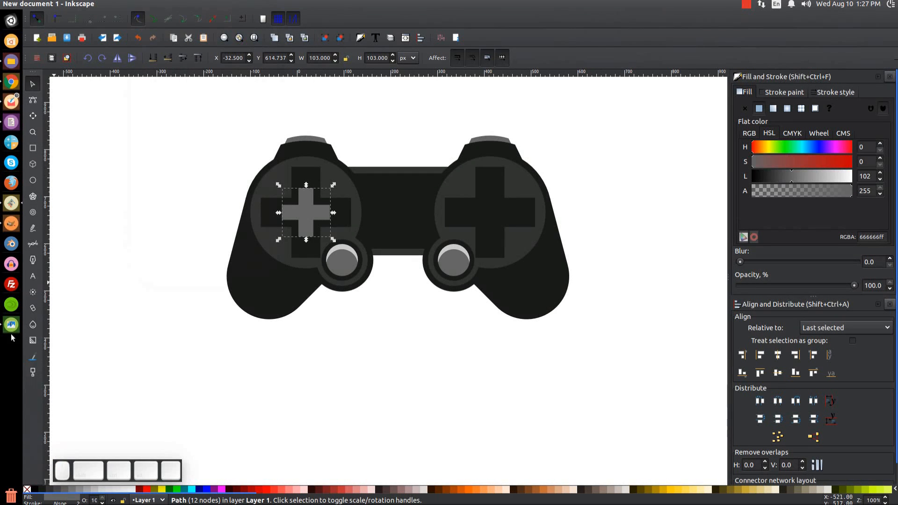
Step: Check the reference thumbnail, draw a square about 114 px wide beside the controller, fill it with 00ff00 and set its opacity to 52.5%
left_click(12, 325)
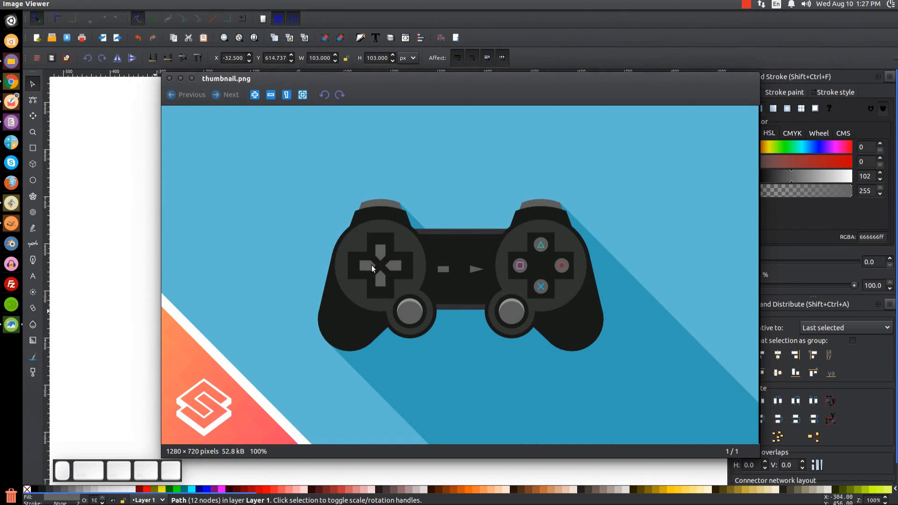
left_click(181, 79)
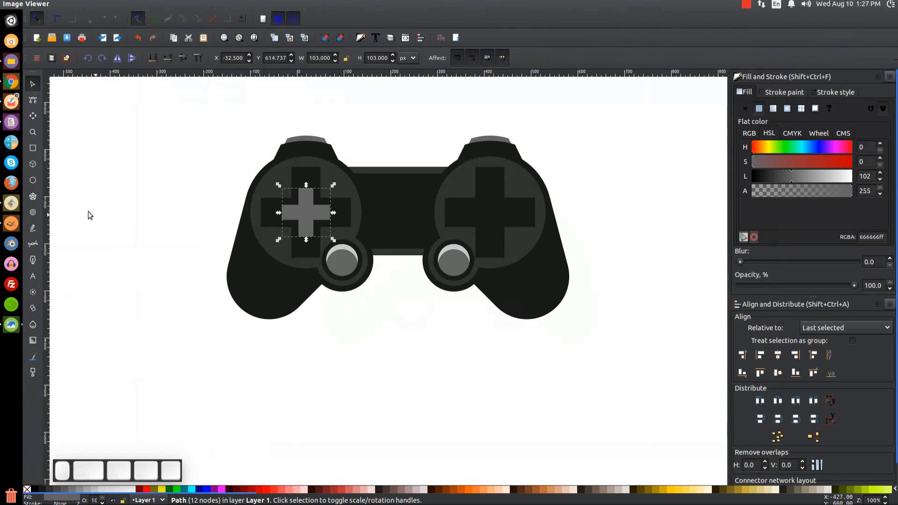
left_click(33, 149)
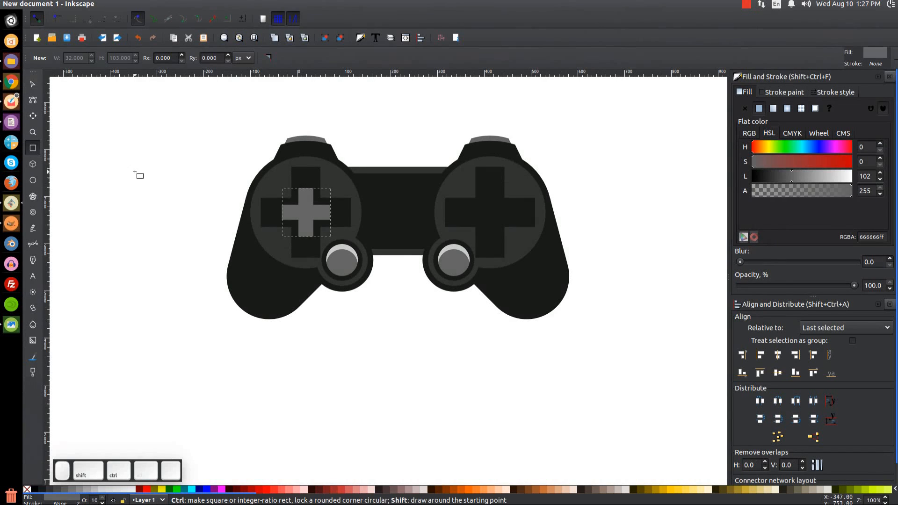
left_click_drag(140, 174, 176, 203)
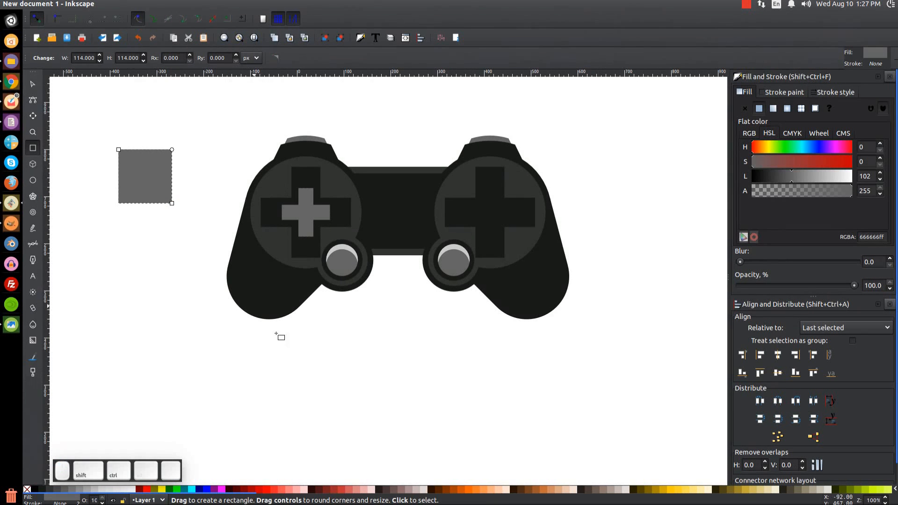
left_click(177, 491)
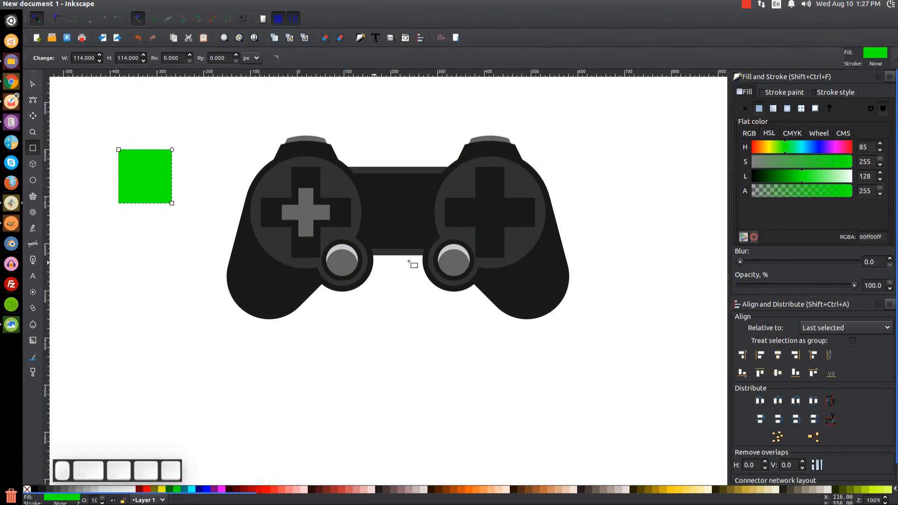
left_click_drag(854, 287, 799, 286)
left_click(33, 84)
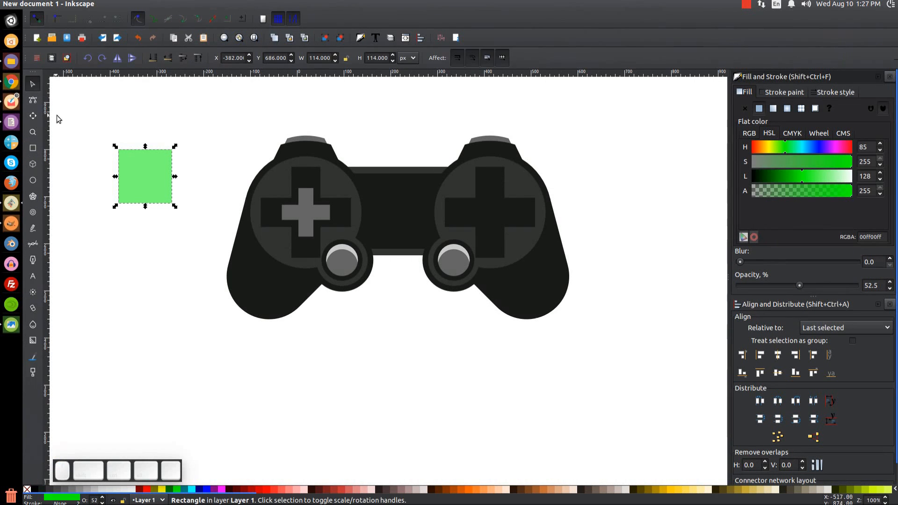
Step: Rotate the green square 45° into a diamond and move it over the left arm of the grey cross
left_click(159, 177)
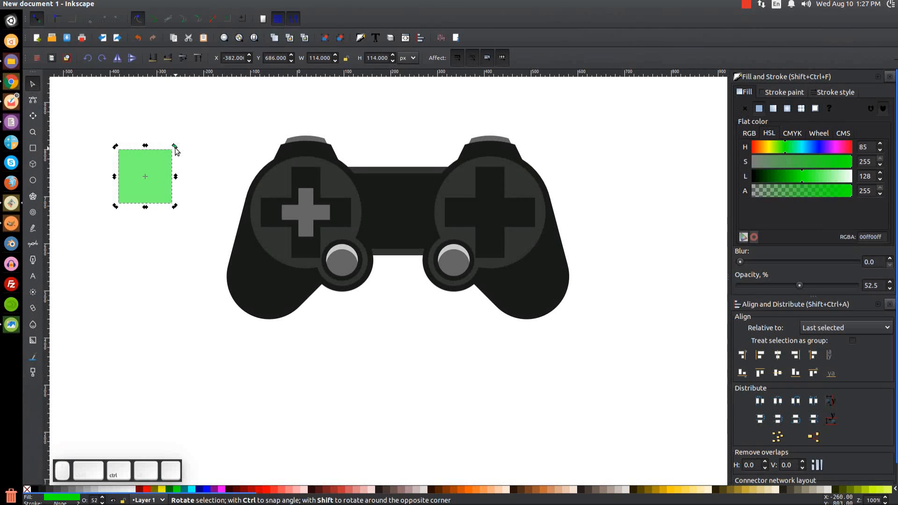
left_click_drag(176, 147, 181, 173)
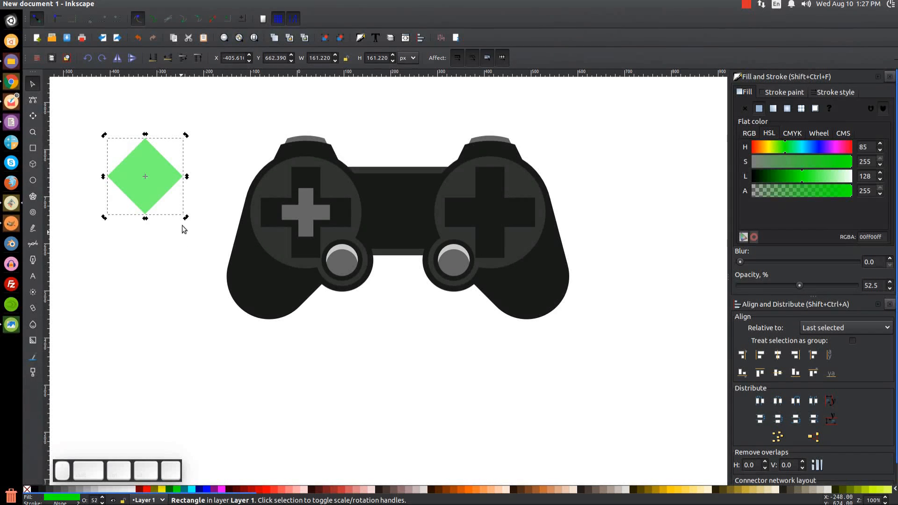
left_click_drag(168, 181, 284, 218)
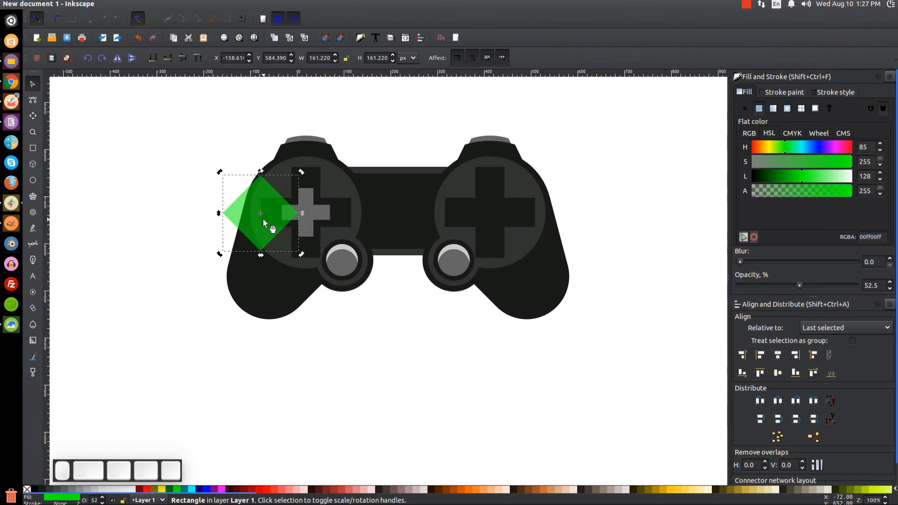
Step: Duplicate the green diamond, move the copy about 199 px horizontally over the grey cross's right arm, and select both diamonds
right_click(263, 218)
left_click(282, 293)
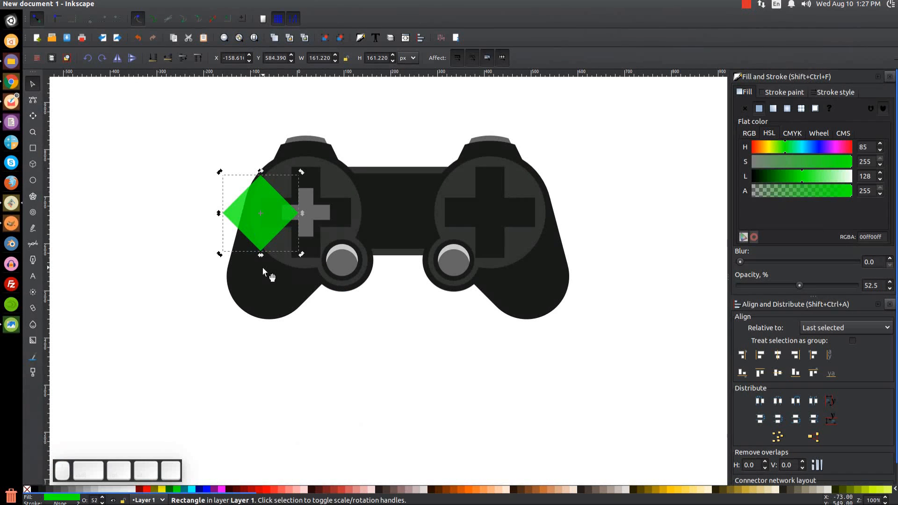
left_click_drag(236, 215, 330, 223)
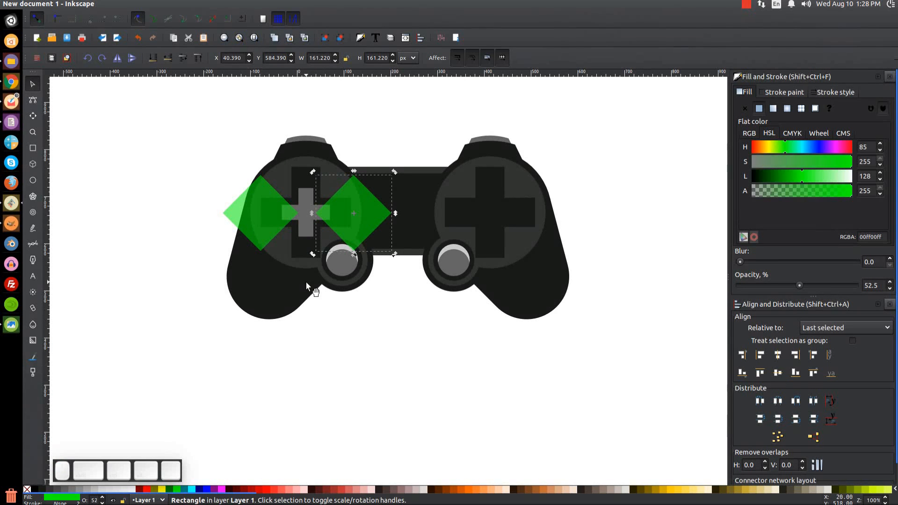
key("shift")
left_click(251, 207, "shift")
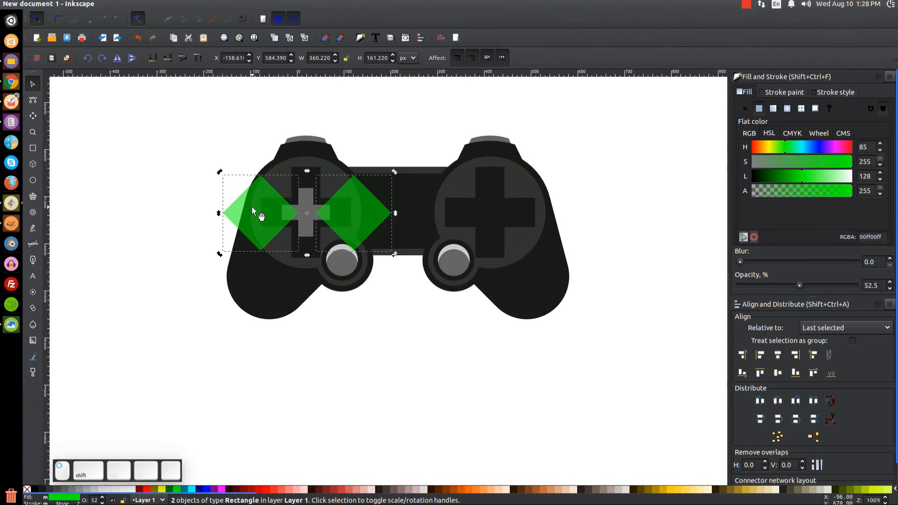
Step: Unite the two green diamonds into one path and center it horizontally and vertically on the grey cross
left_click(154, 4)
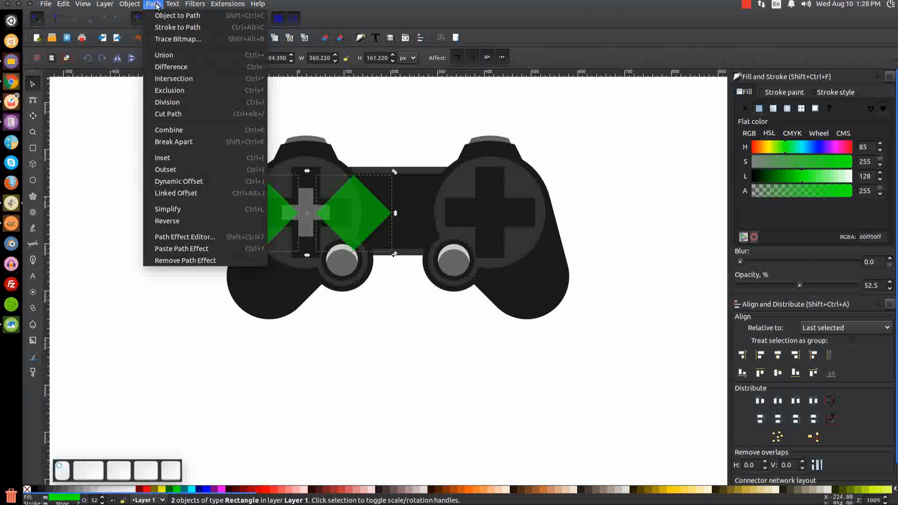
left_click(175, 58)
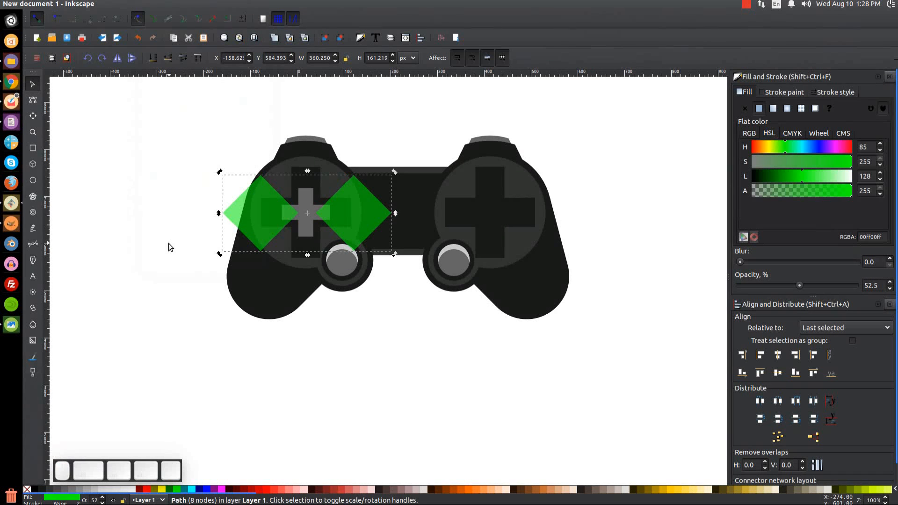
key("shift")
left_click(306, 193, "shift")
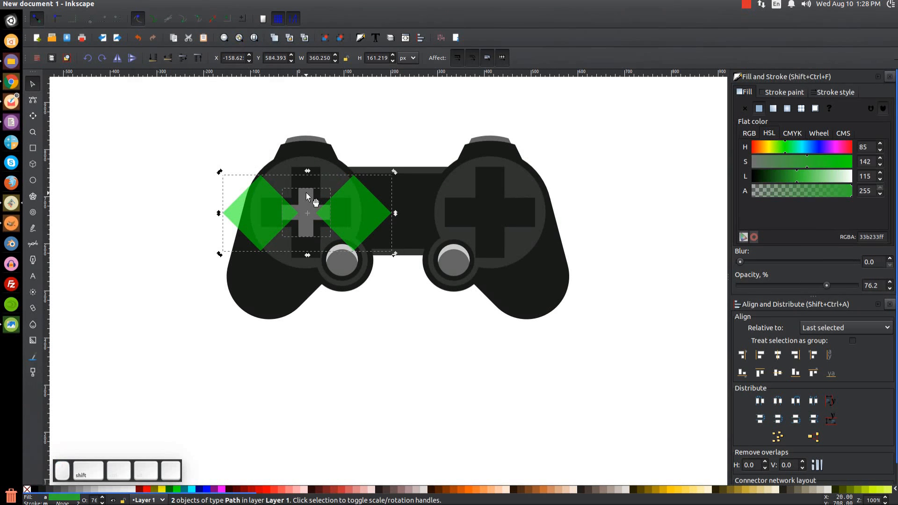
left_click(778, 361)
left_click(777, 372)
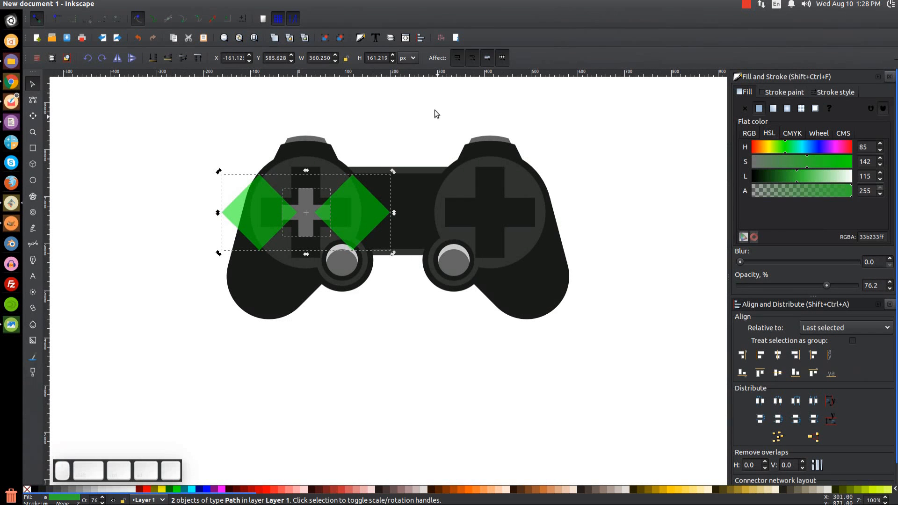
left_click(419, 124)
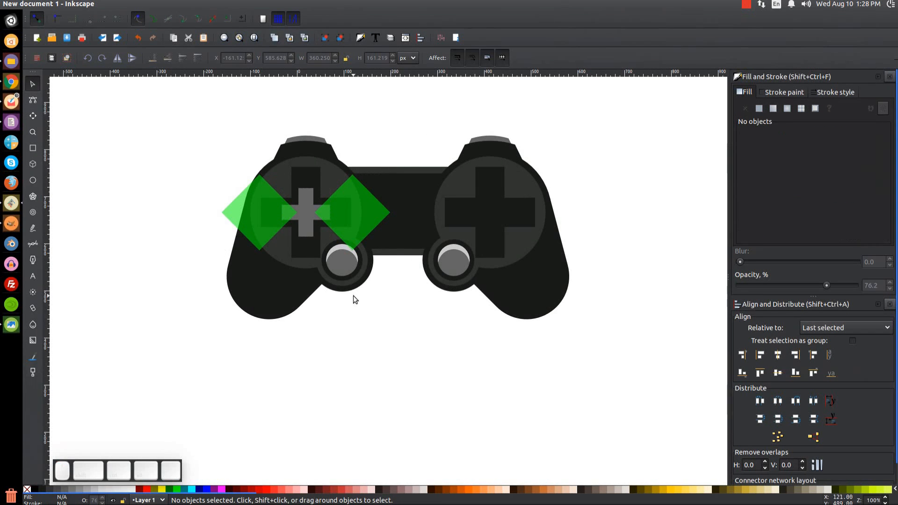
Step: Duplicate the diamond pair, rotate the copy 90° clockwise, and unite both pairs into one four-diamond path
left_click(353, 206)
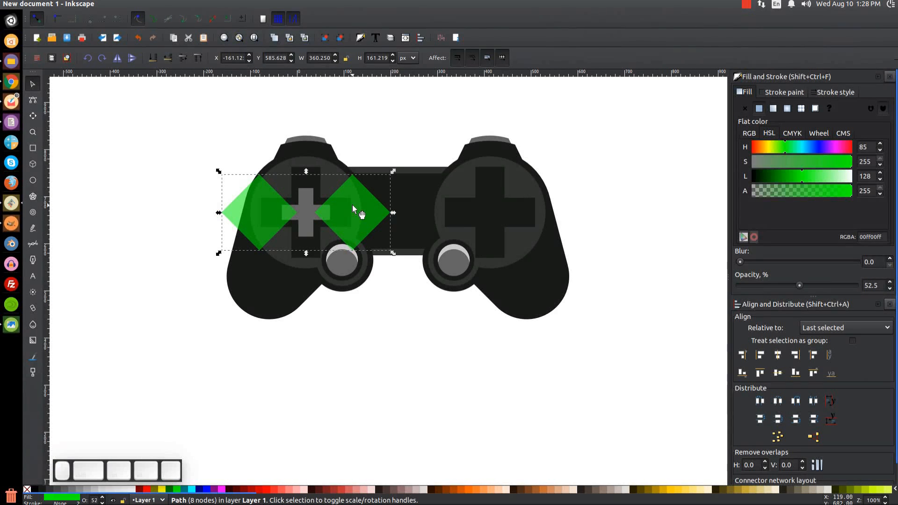
right_click(353, 205)
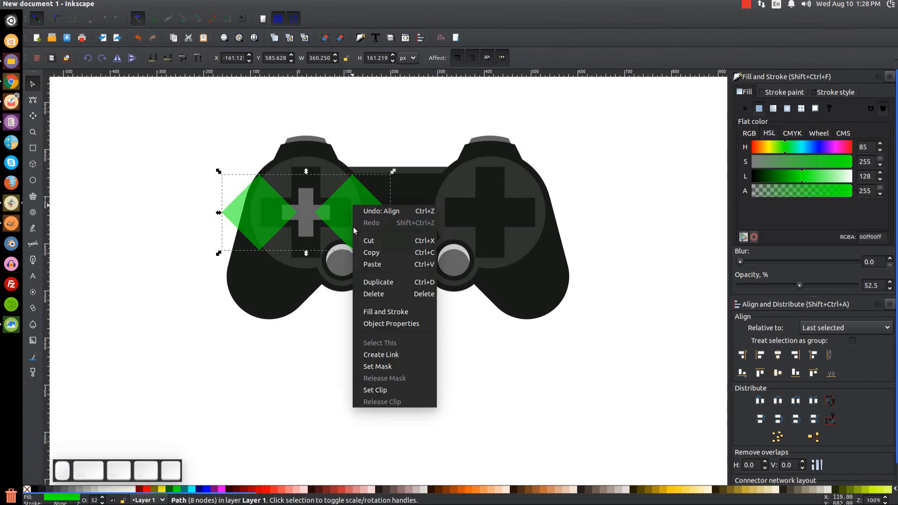
left_click(372, 282)
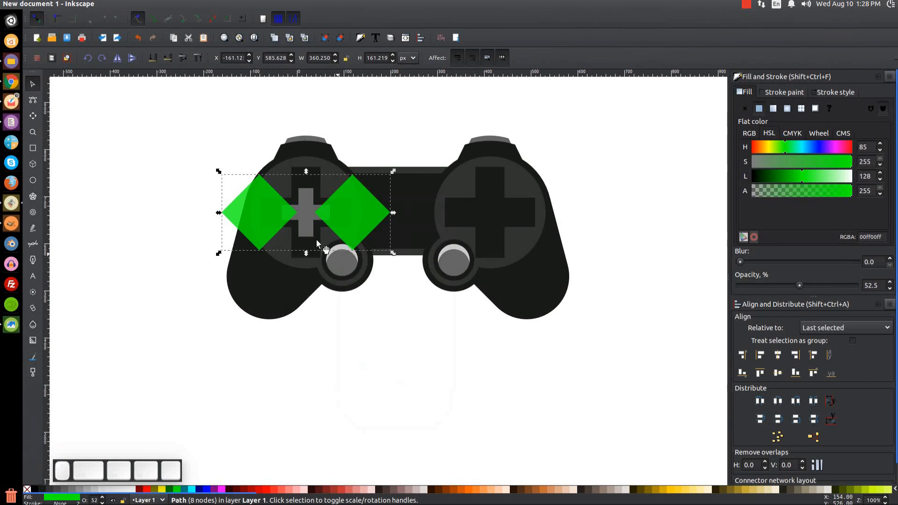
left_click(101, 58)
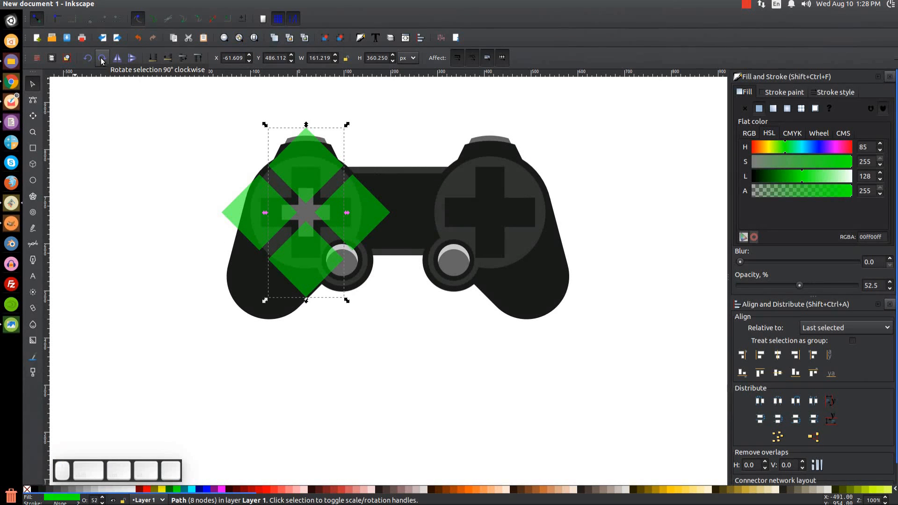
left_click(249, 212, "shift")
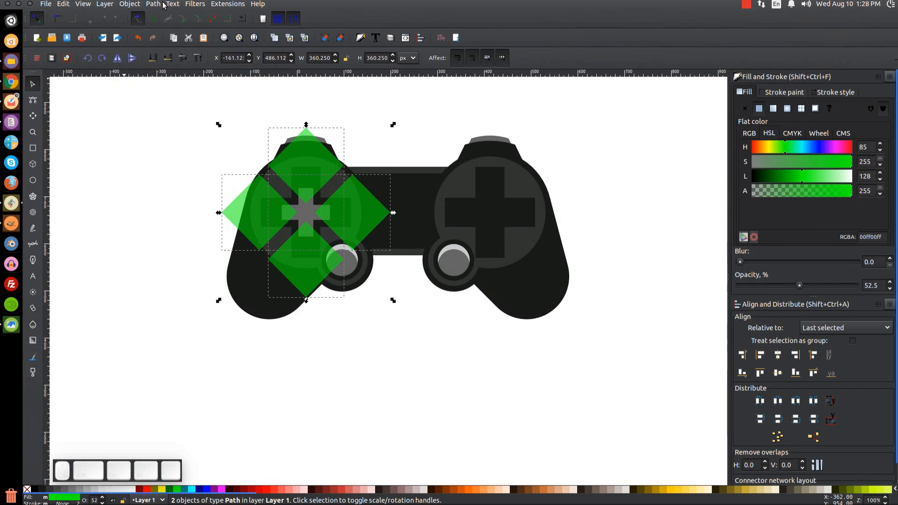
left_click(153, 5)
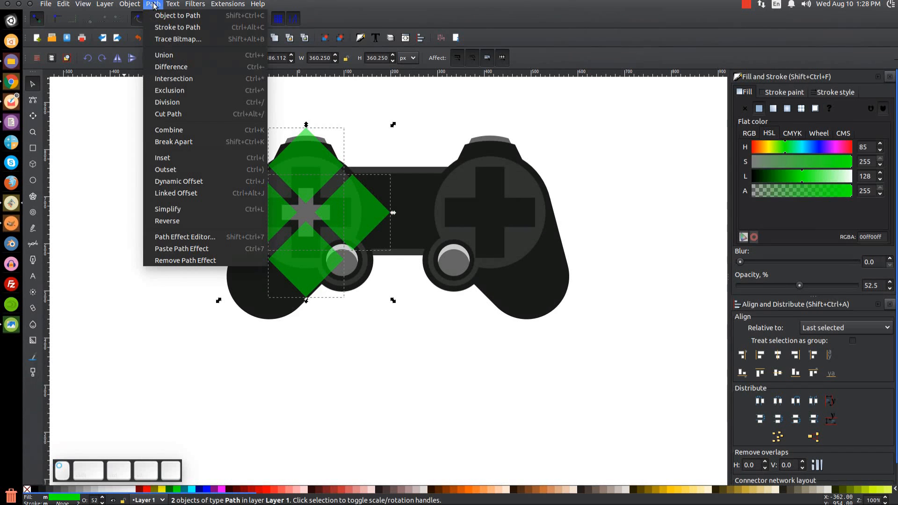
left_click(160, 60)
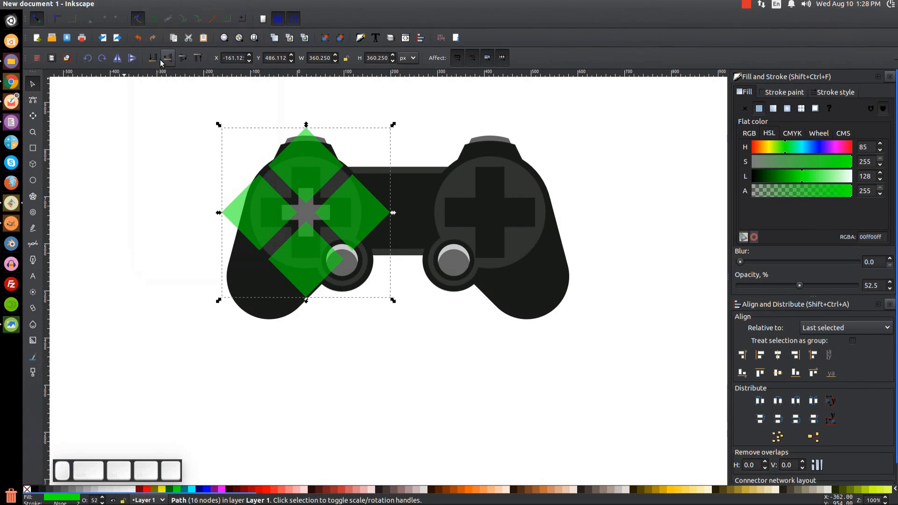
Step: Try intersecting the four-diamond path with the grey cross to form the arrow buttons, and undo the intersection
left_click(308, 212, "shift")
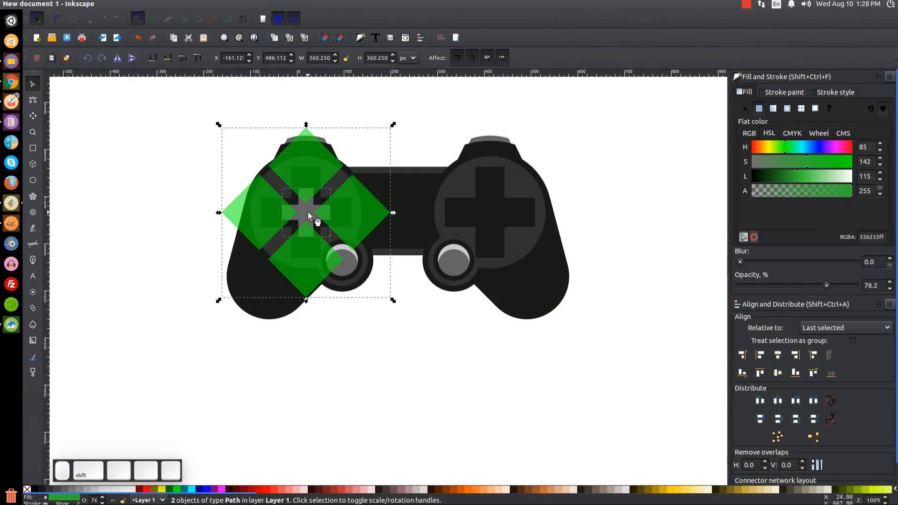
left_click(153, 4)
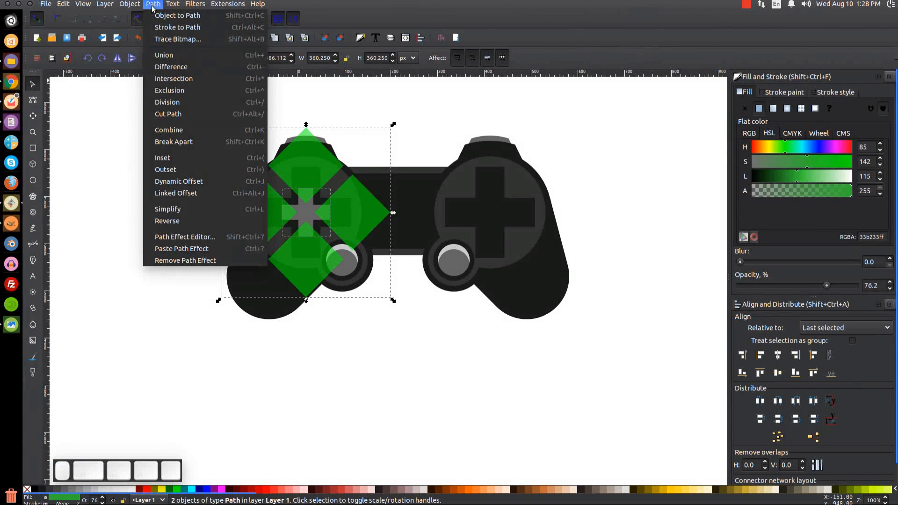
left_click(167, 80)
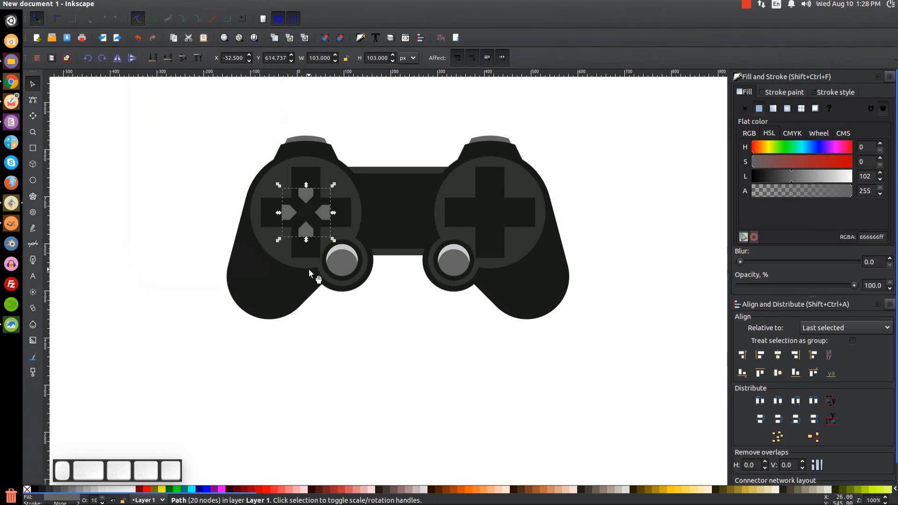
scroll(270, 206, "up", 1, "ctrl")
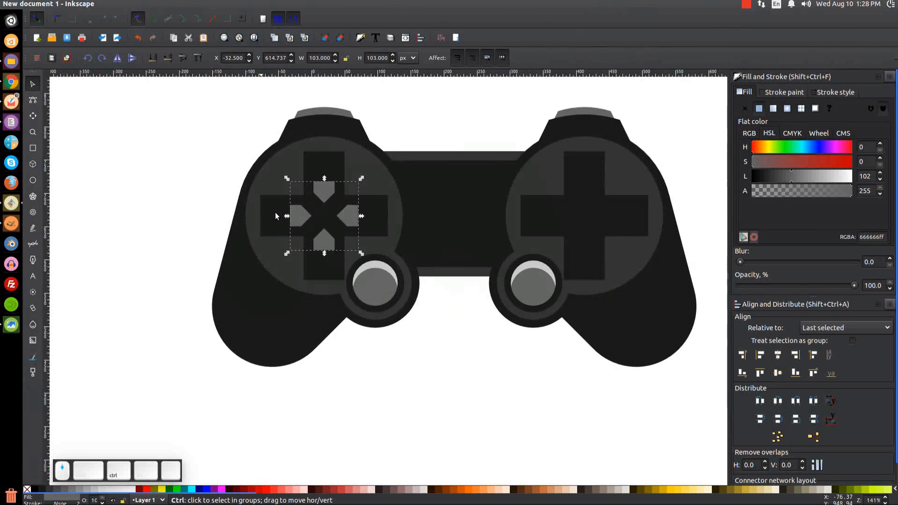
key("1")
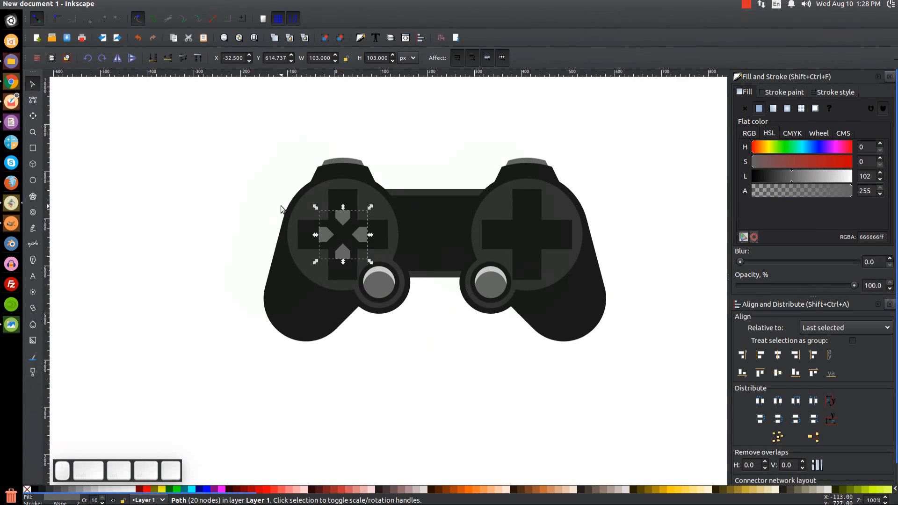
key("ctrl+z")
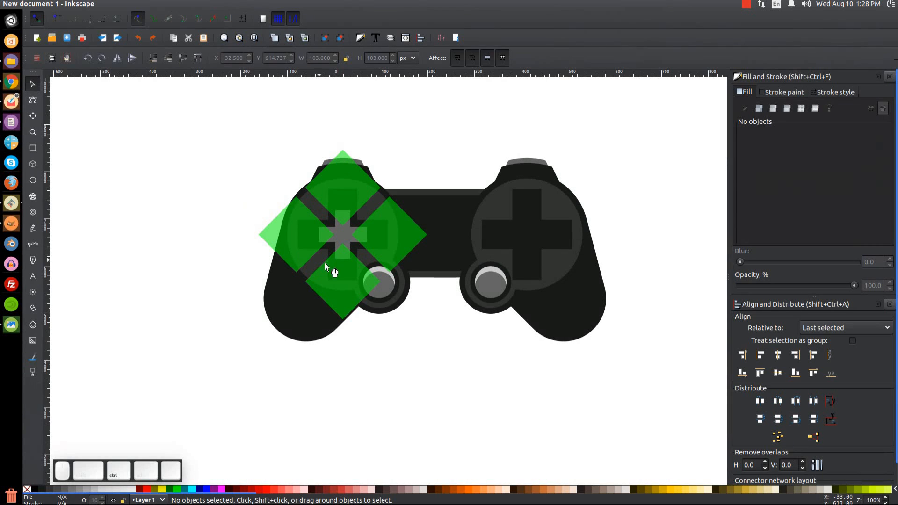
Step: Scale the four-diamond path uniformly about its center to about 277 px wide, bringing the diamond tips closer together
key("equal")
key("equal")
key("equal")
left_click_drag(372, 248, 516, 372)
left_click(540, 263)
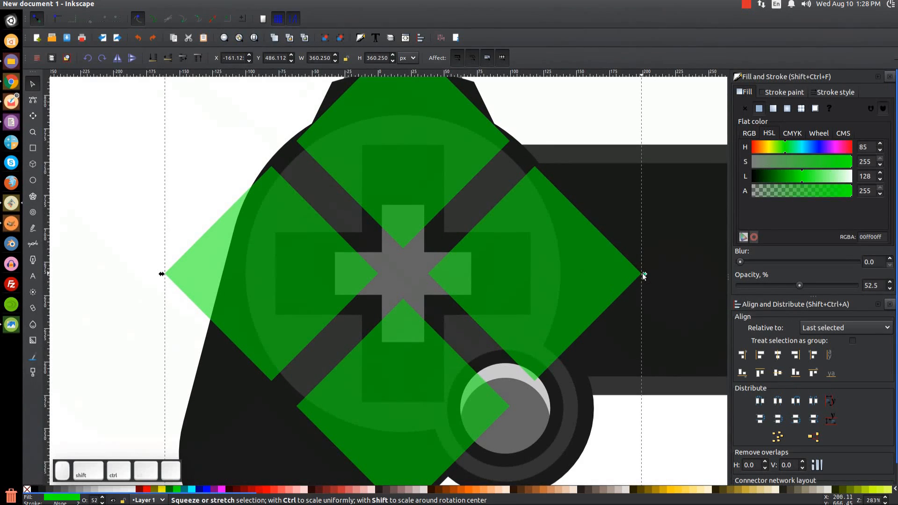
left_click_drag(643, 275, 586, 284)
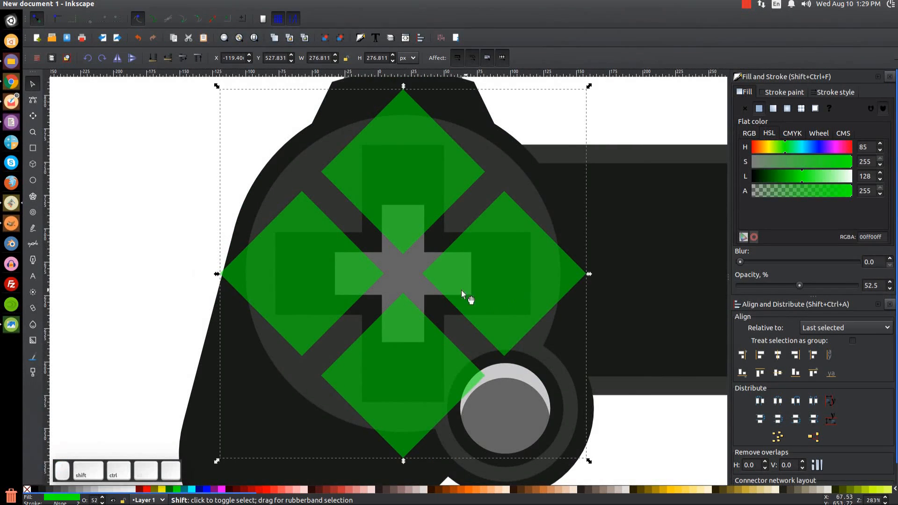
Step: Intersect the four-diamond path with the grey cross to form four arrow buttons on the D-pad
left_click(405, 273, "shift")
left_click(153, 4)
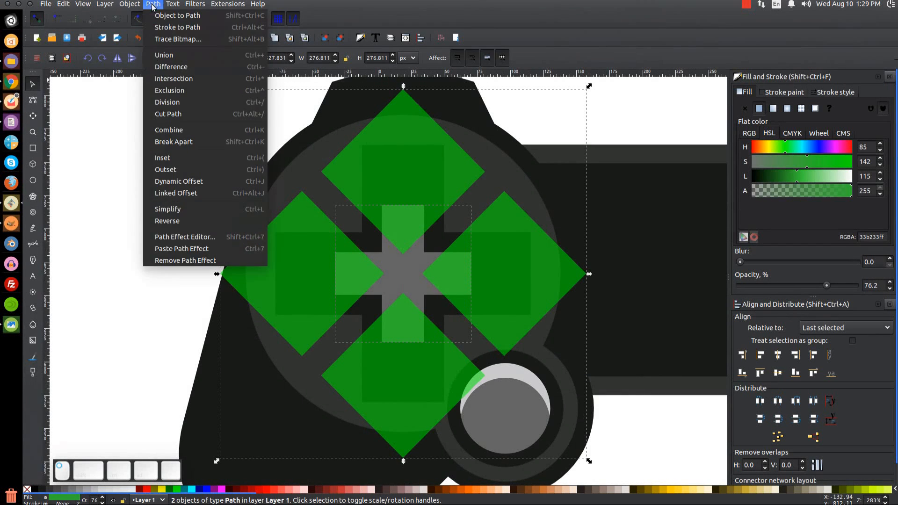
left_click(160, 80)
key("1")
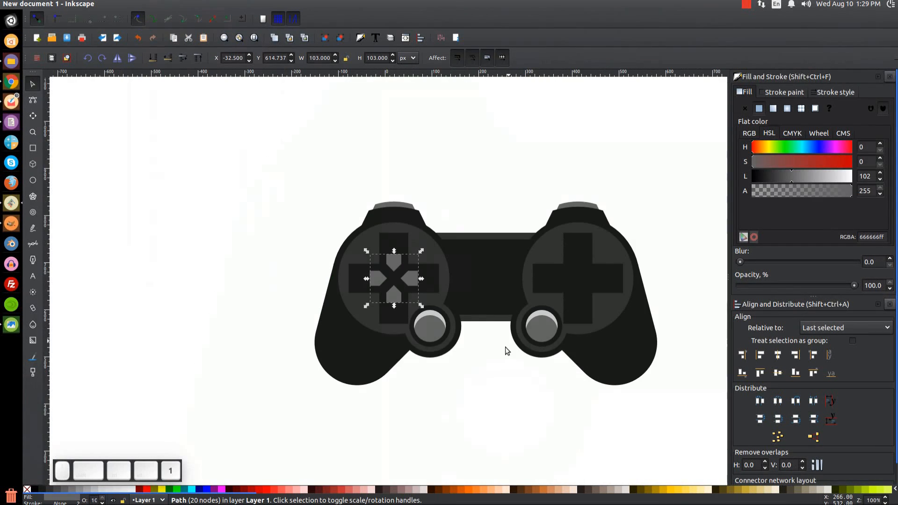
left_click_drag(492, 389, 411, 322)
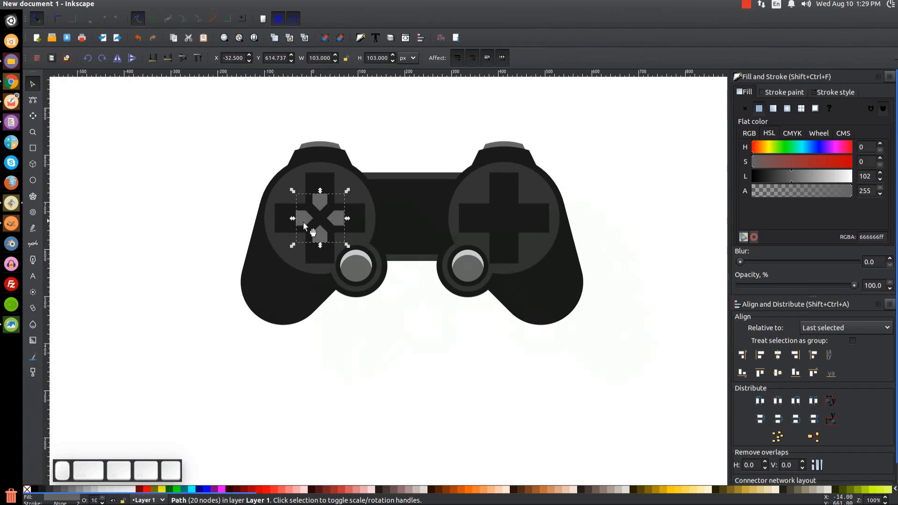
left_click(653, 204)
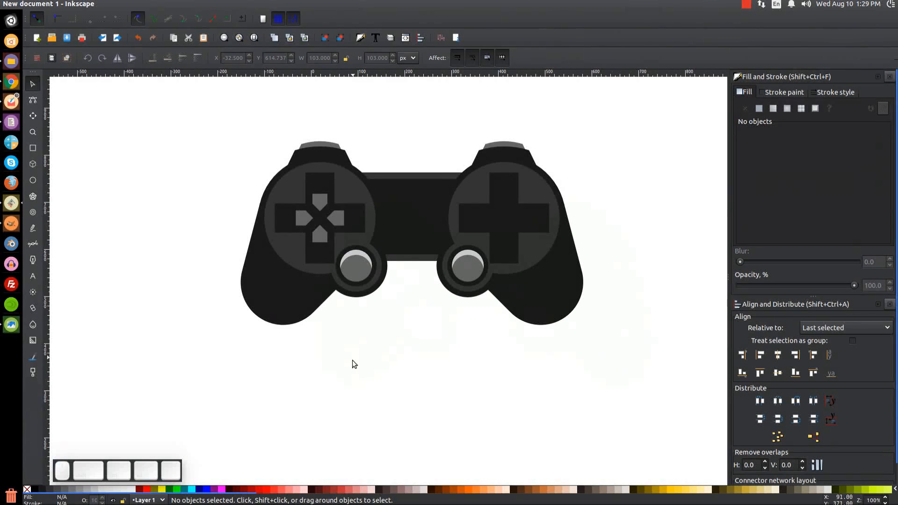
Step: Check the reference thumbnail and draw a circle about 46 px wide on the left arm of the right dark cross
left_click(3, 334)
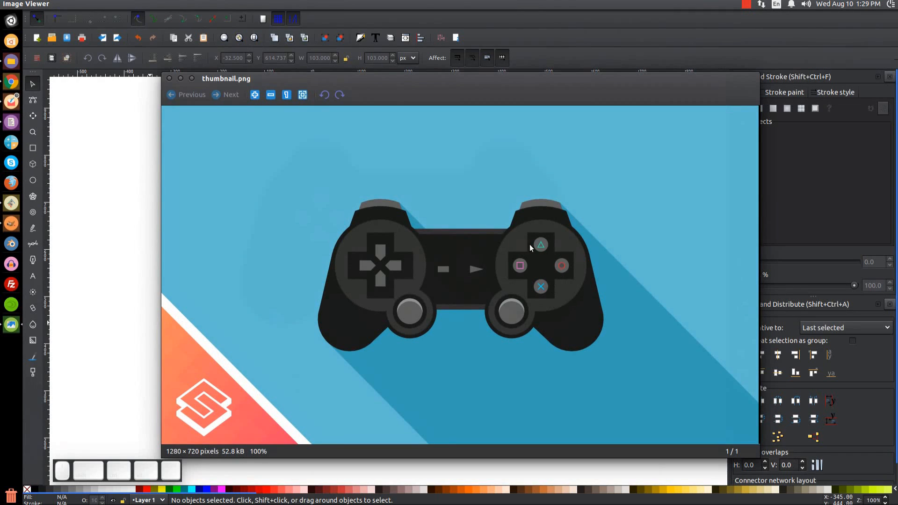
left_click(180, 78)
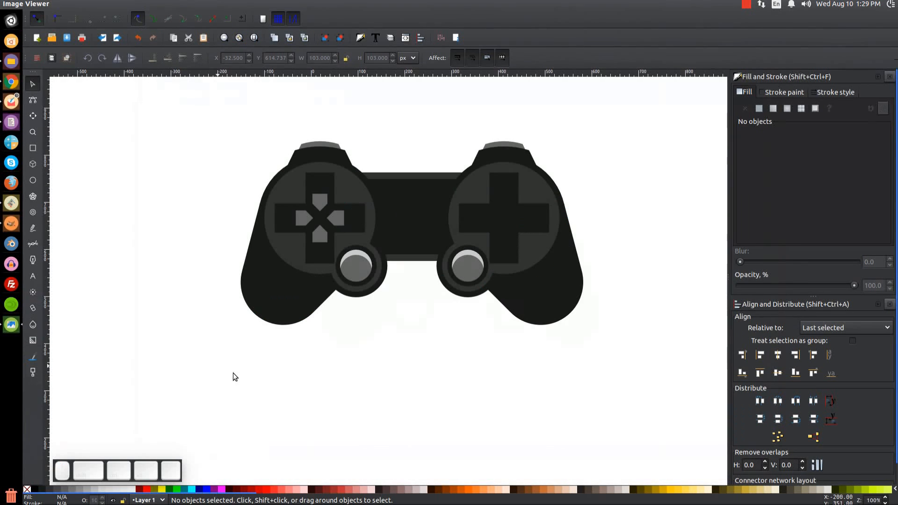
left_click(32, 181)
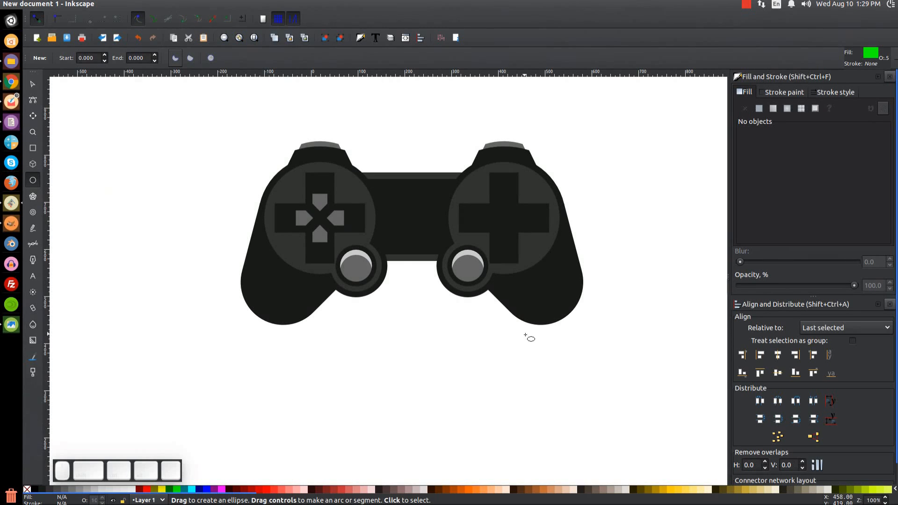
mouse_move(472, 212)
left_mouse_down()
mouse_move(485, 223)
mouse_move(476, 217)
left_mouse_up()
left_click(33, 84)
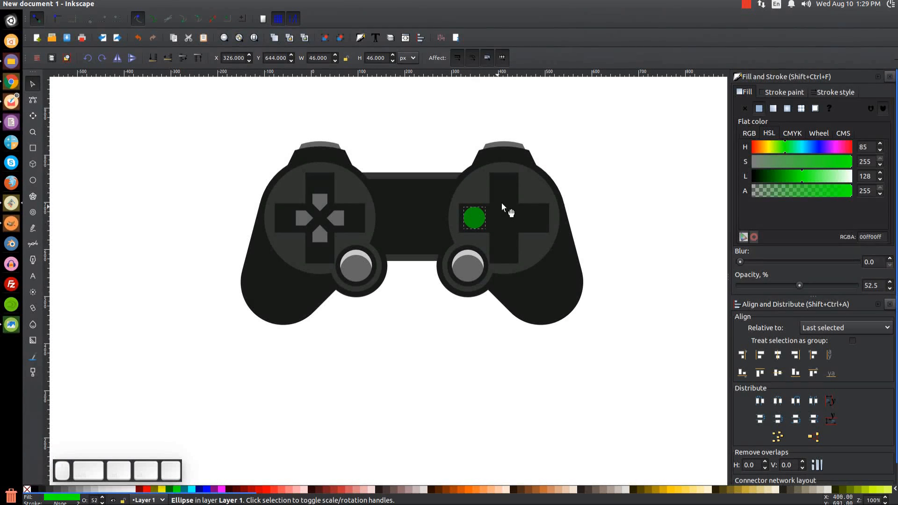
Step: Center the green circle vertically on the right dark cross
left_click(511, 187, "shift")
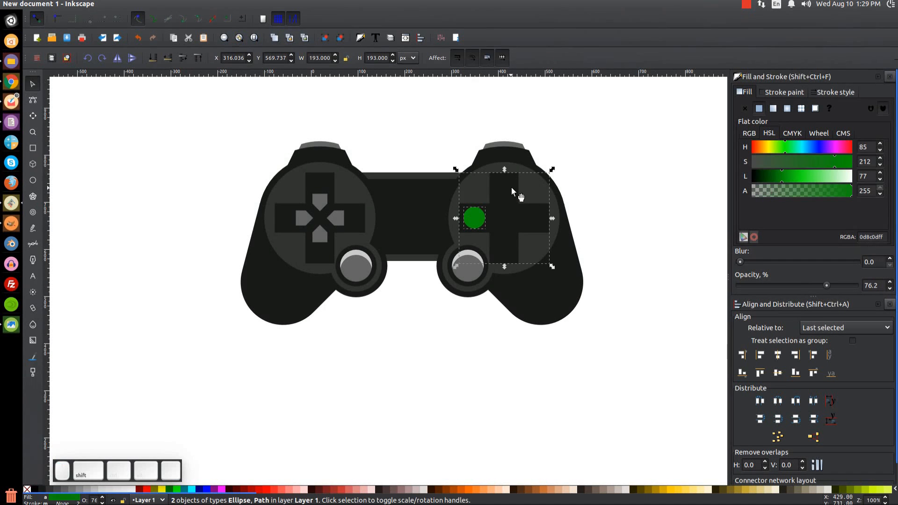
left_click(775, 377)
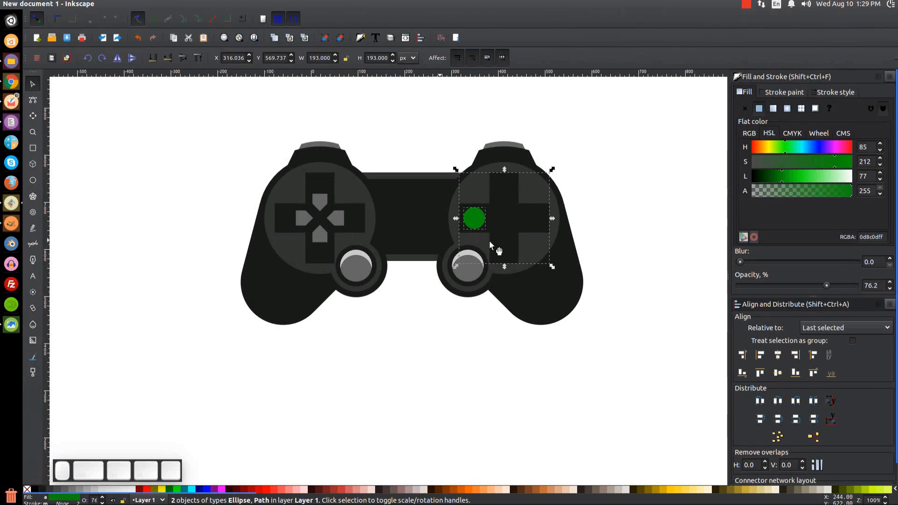
left_click(619, 191)
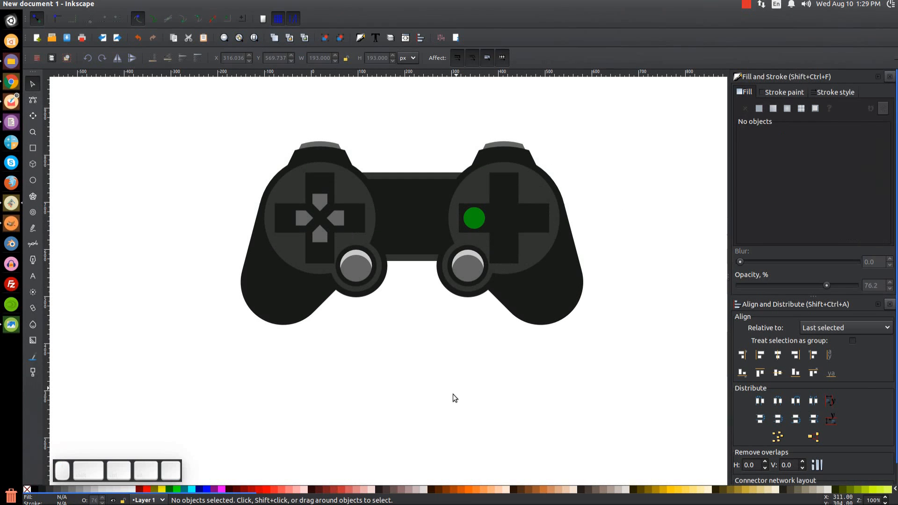
Step: Duplicate the green circle and move the copy horizontally onto the right arm of the right dark cross
left_click(474, 220)
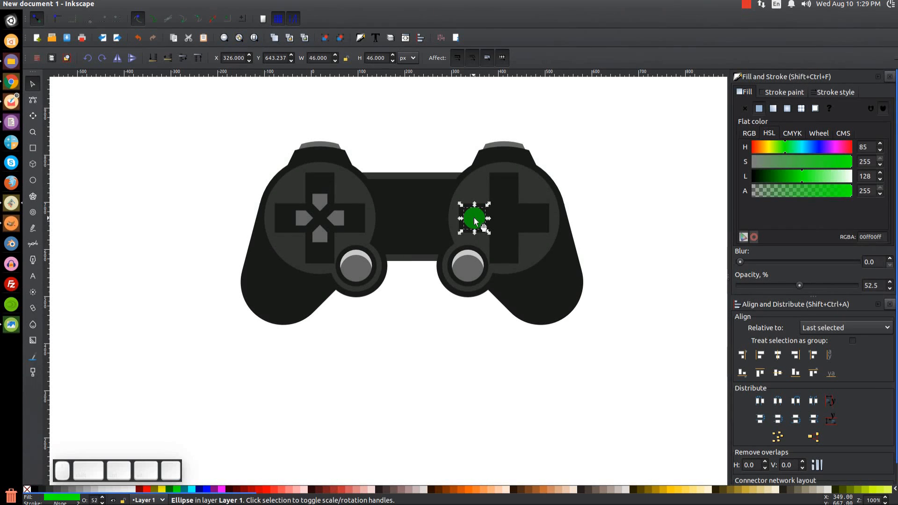
right_click(474, 218)
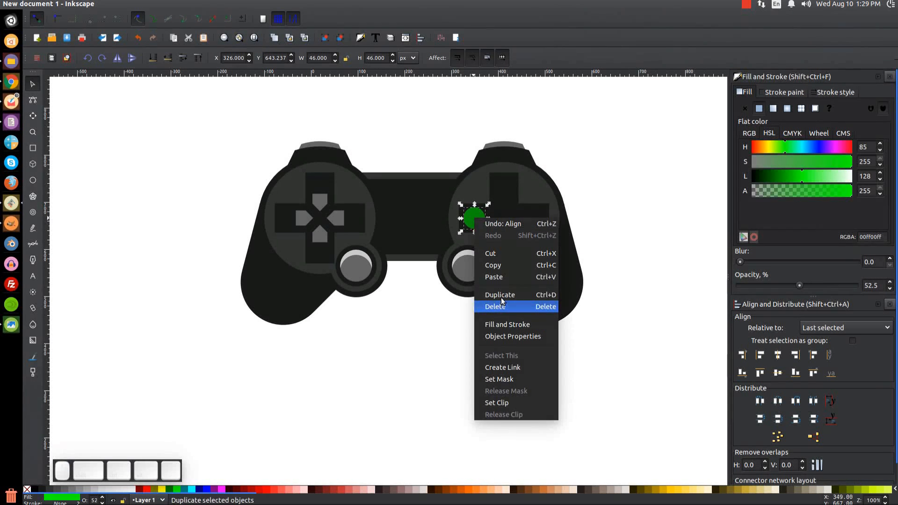
left_click(467, 212)
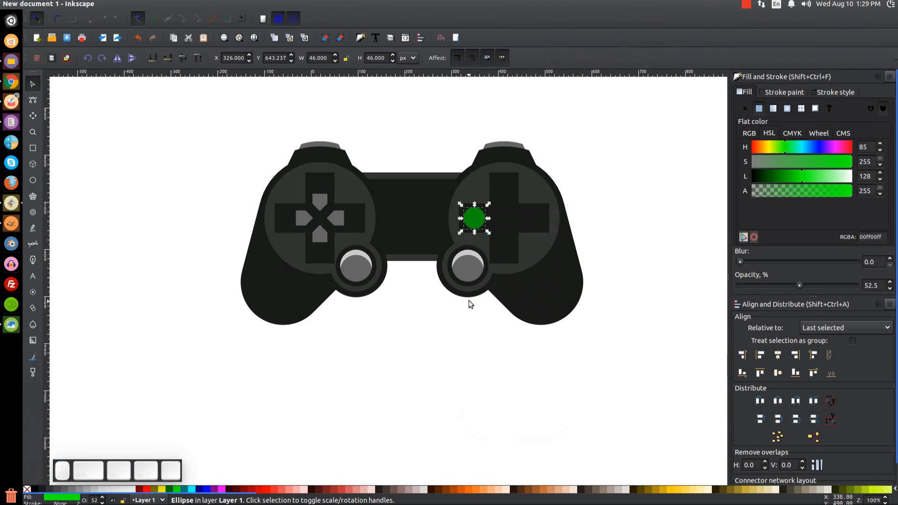
key("ctrl")
key("ctrl")
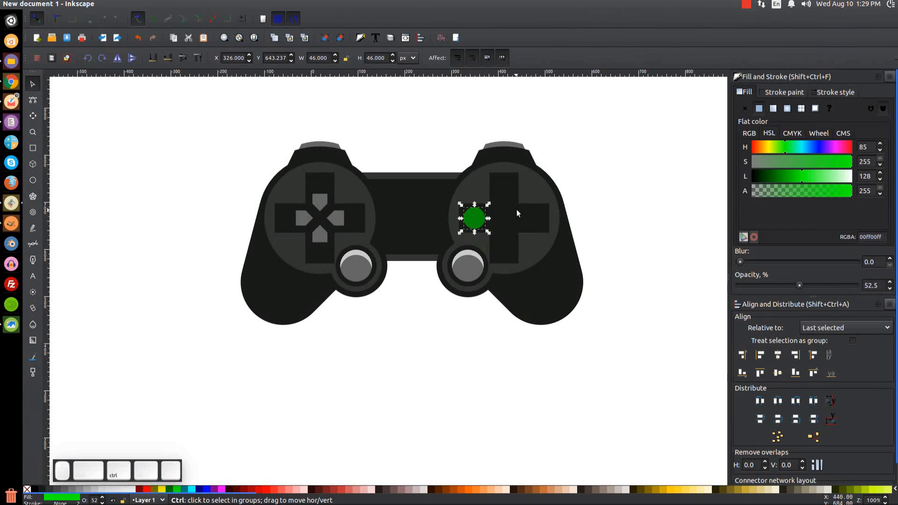
key("ctrl+d")
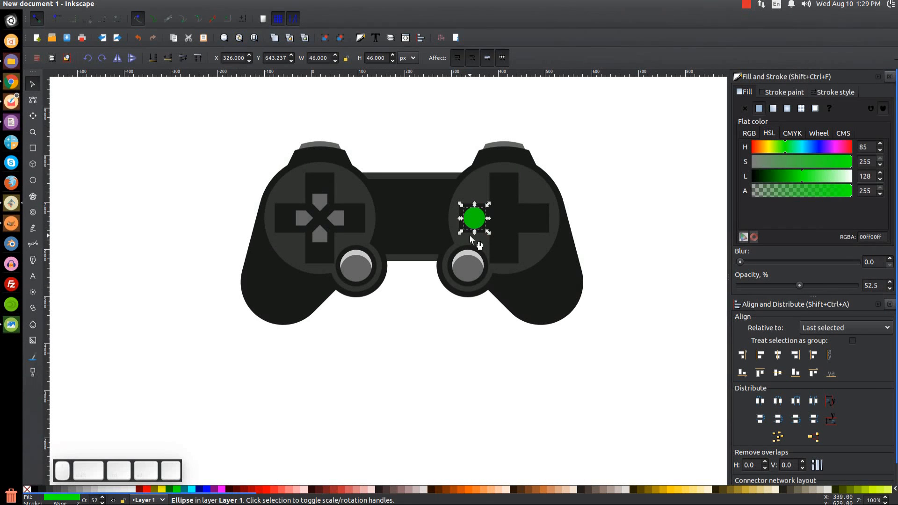
left_click_drag(474, 218, 532, 217)
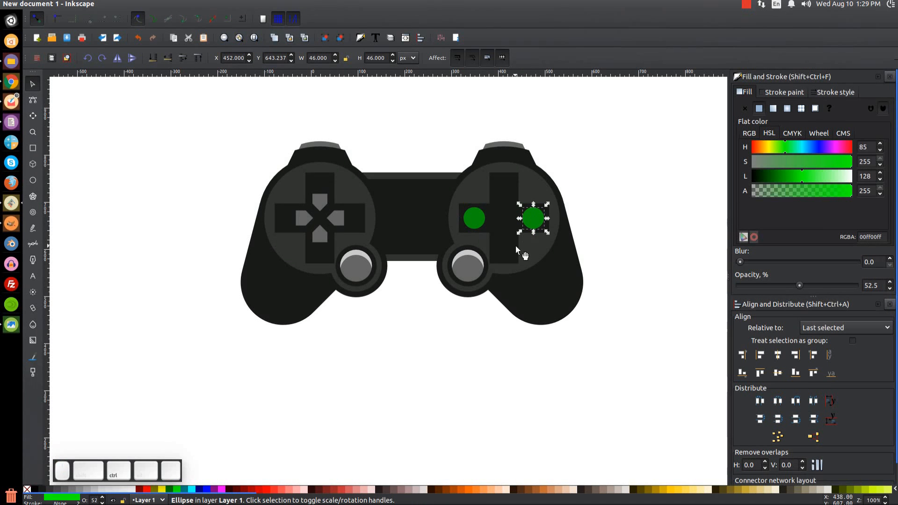
Step: Group the two green circles and center the group horizontally on the right dark cross
left_click(476, 214, "shift")
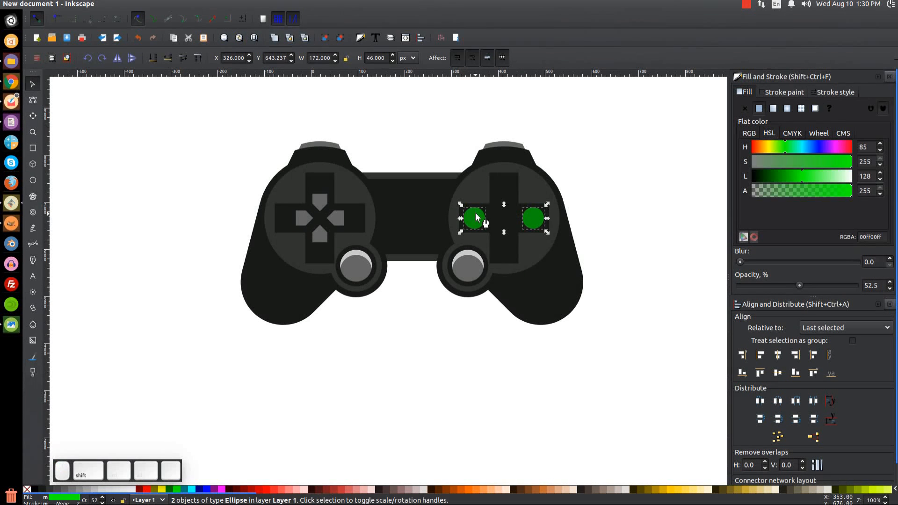
left_click(326, 39)
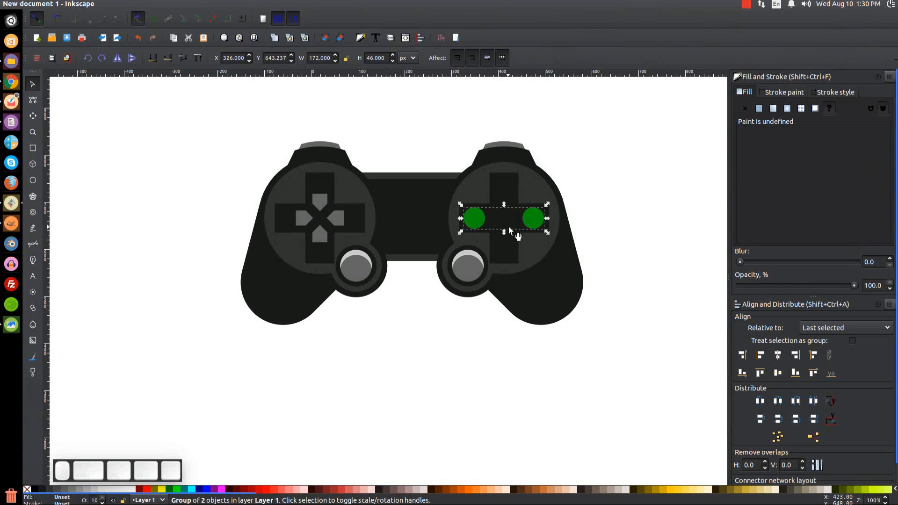
left_click(510, 182, "shift")
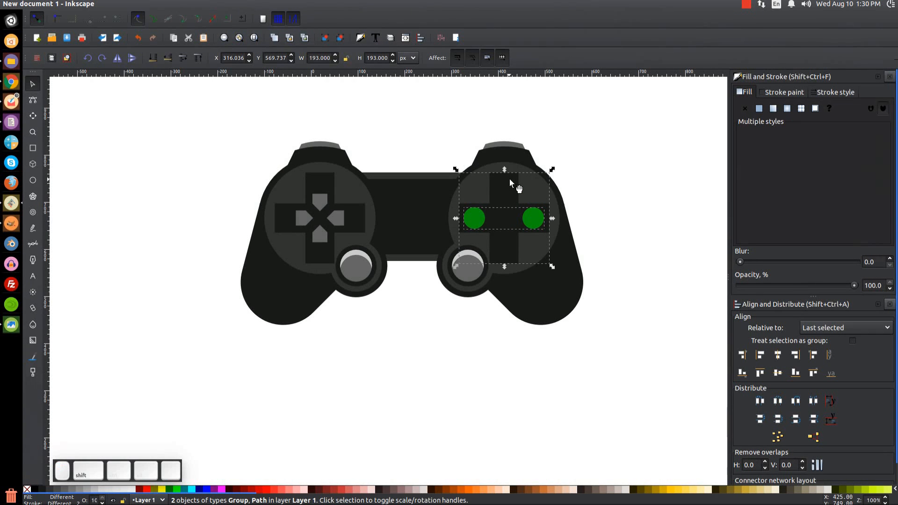
left_click(778, 356)
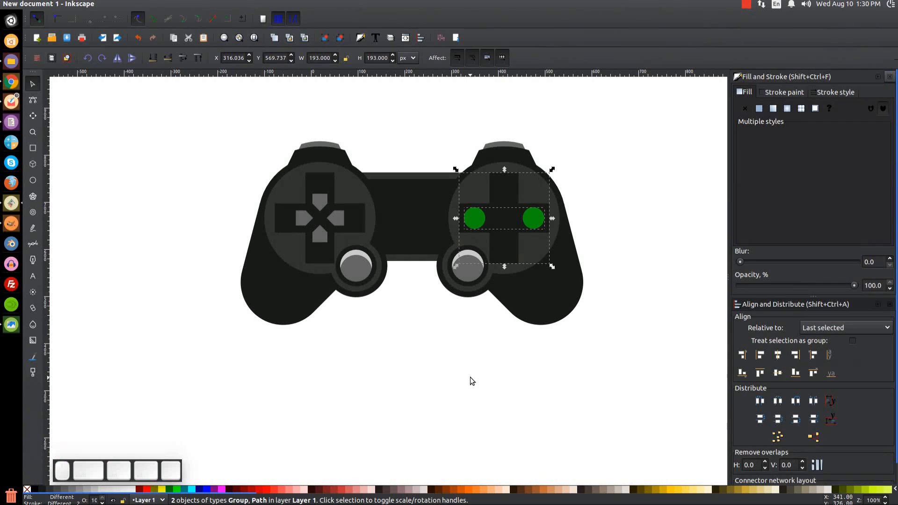
left_click(506, 184, "shift")
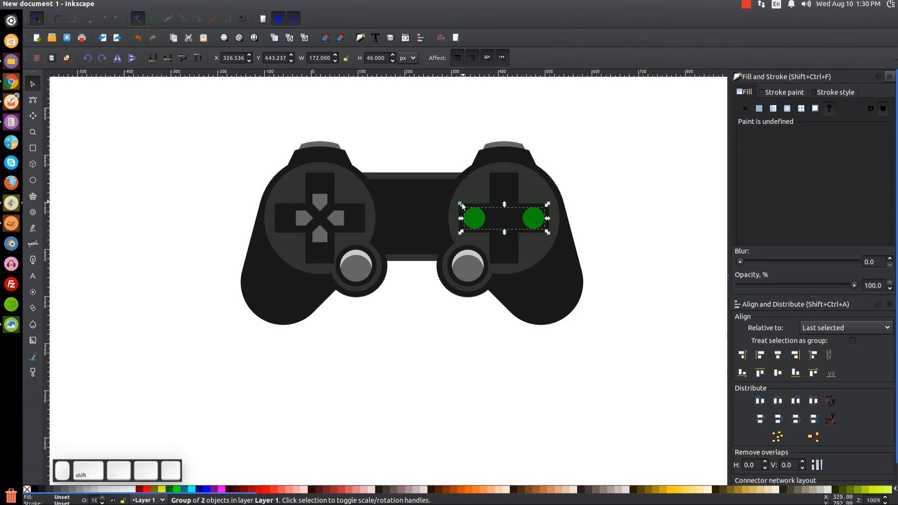
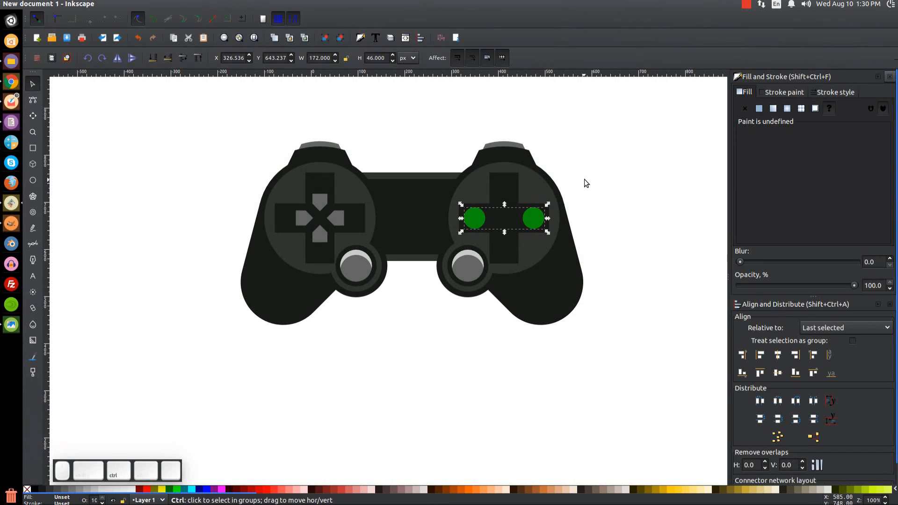
Step: Duplicate the circle group, rotate the copy 90° onto the cross's vertical arms, and ungroup it
key("ctrl+d")
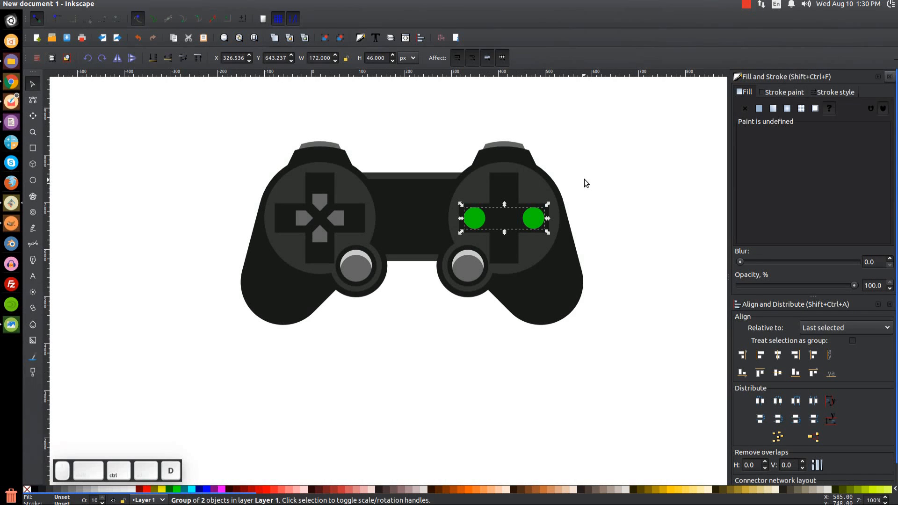
left_click(104, 58)
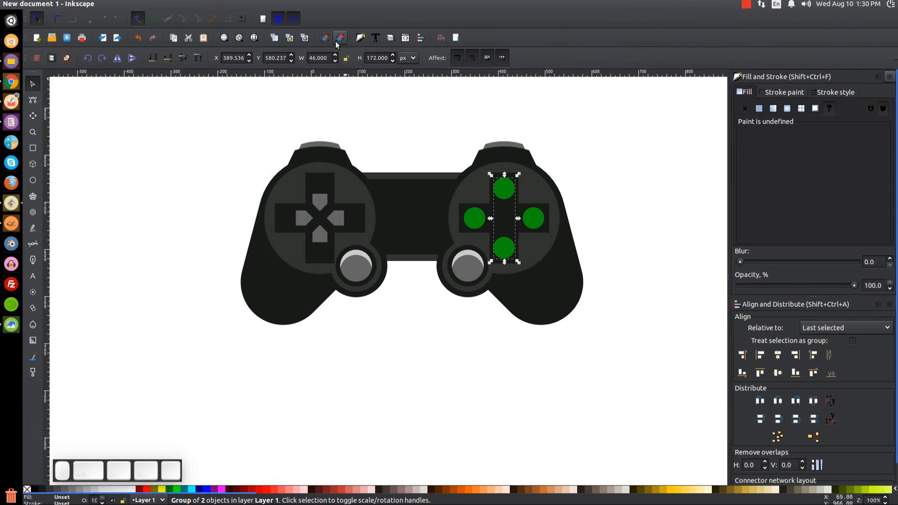
key("ctrl+shift+g")
key("ctrl+shift+g")
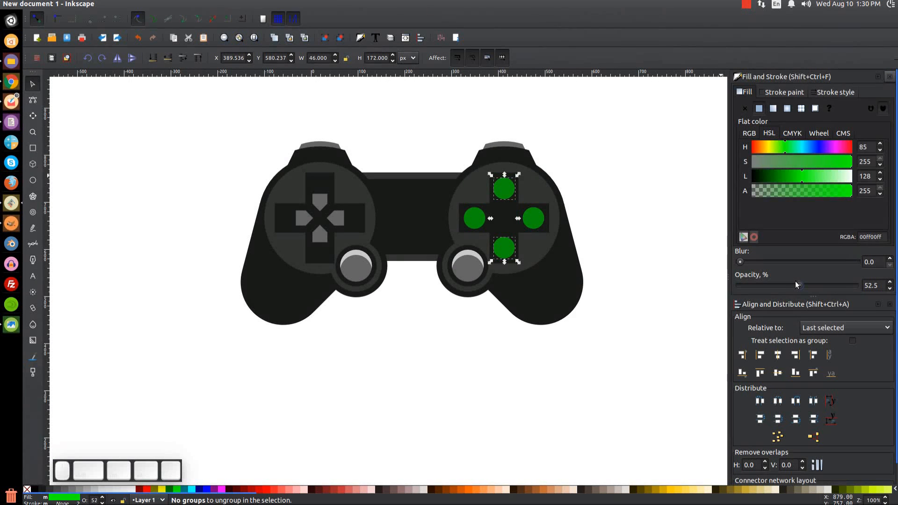
Step: Set all four button circles to 100% opacity with a 666666 grey fill, ungrouping the horizontal pair first
left_click_drag(797, 284, 856, 285)
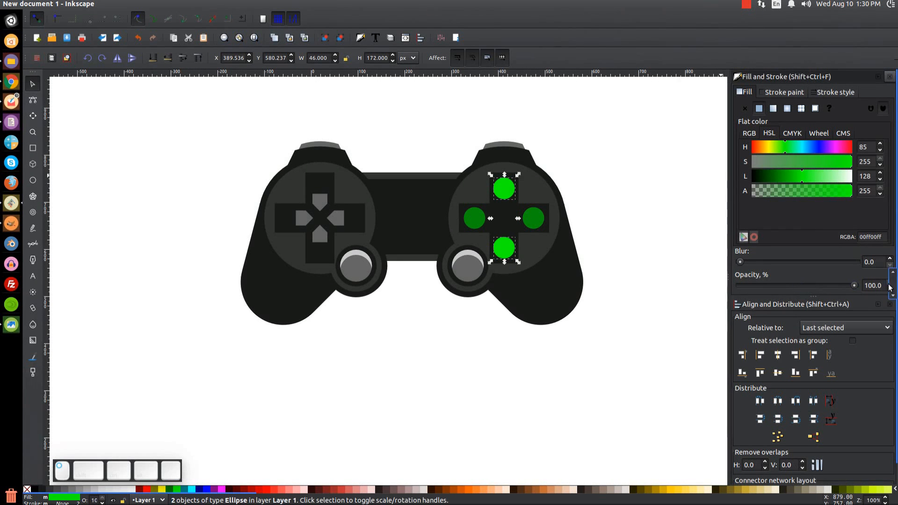
left_click(74, 491)
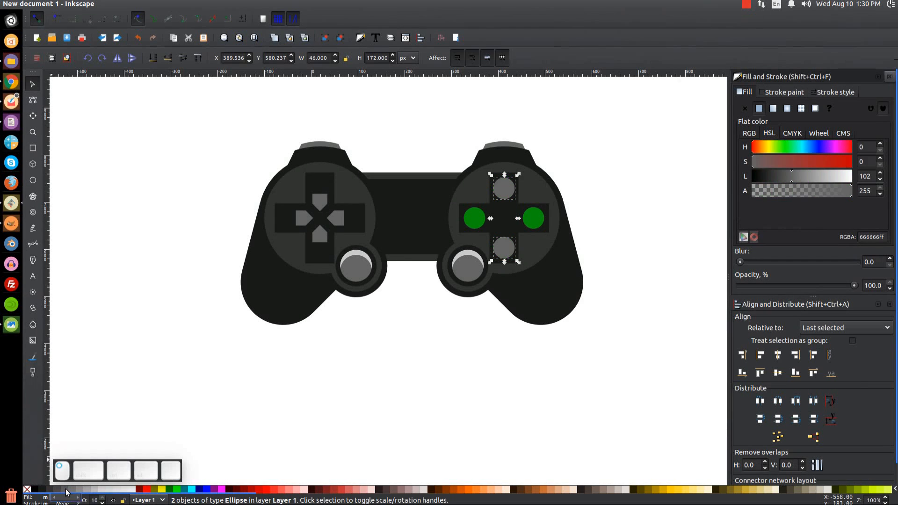
left_click(538, 208)
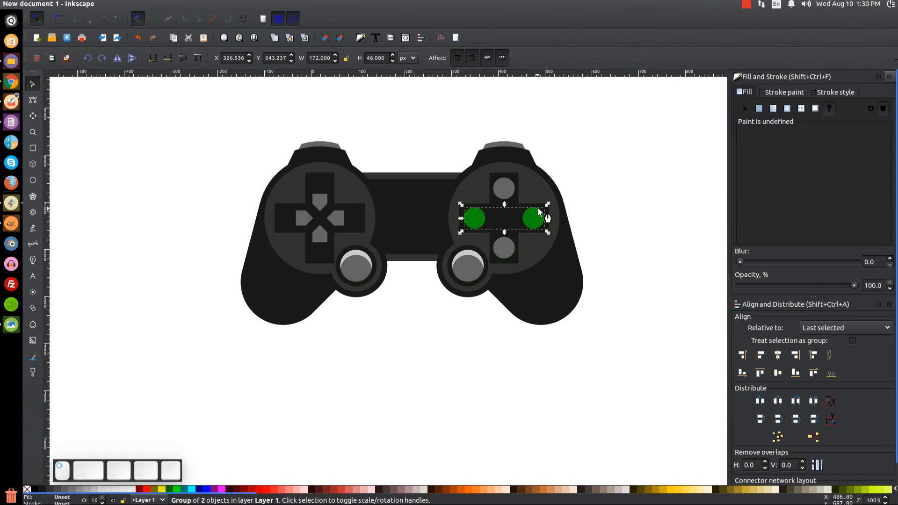
left_click(338, 37)
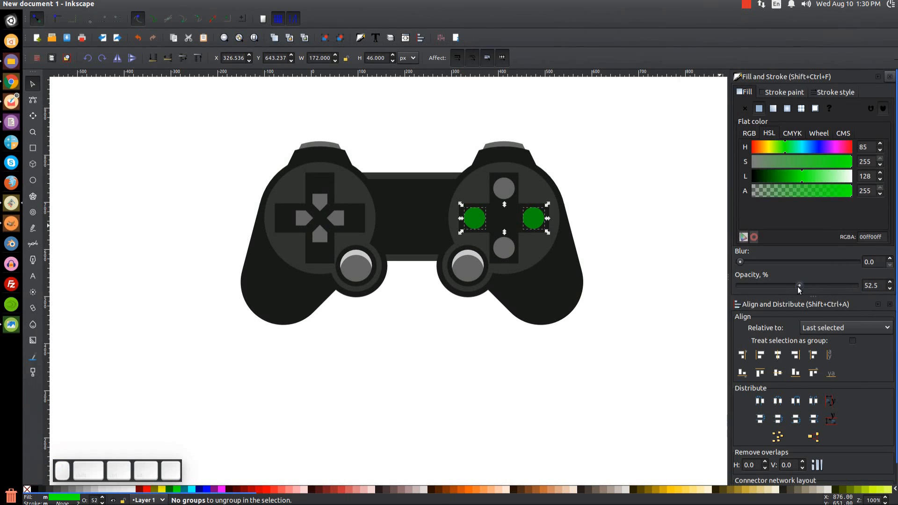
left_click(64, 490)
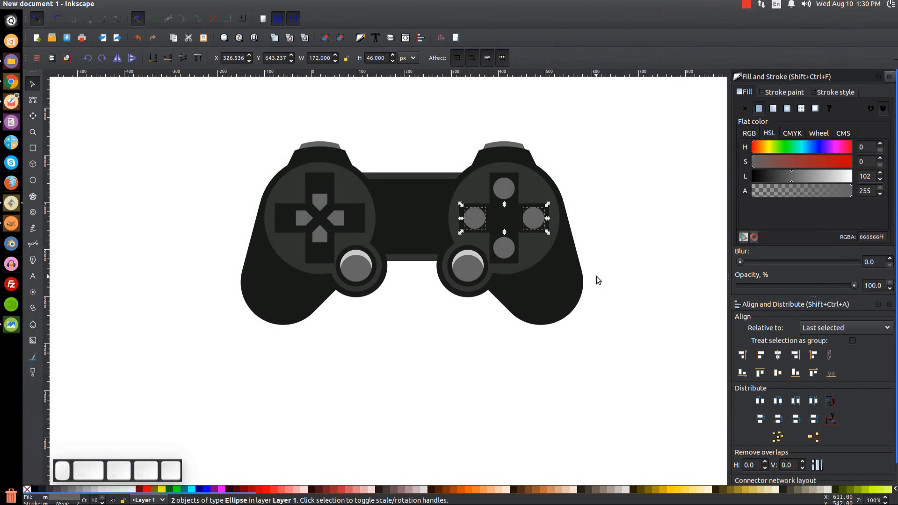
left_click(663, 167)
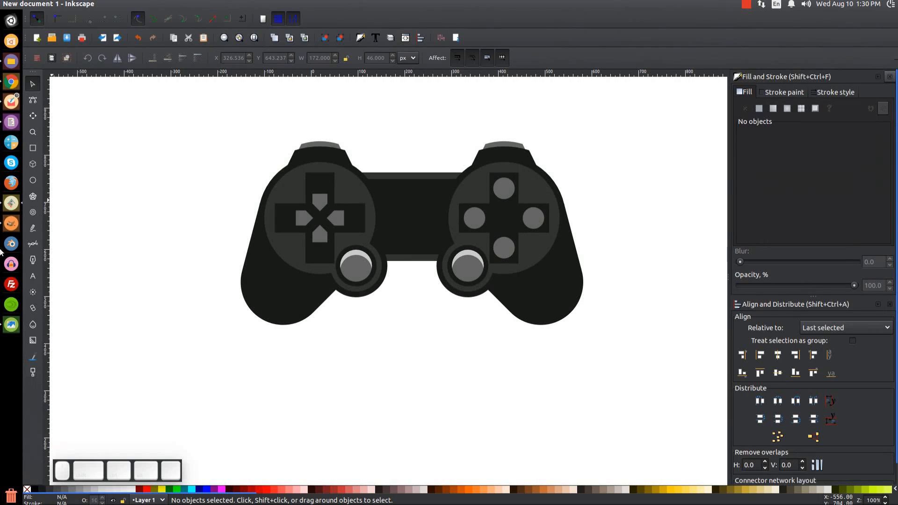
Step: Check the button symbols in the reference thumbnail and draw a square about 22 px wide on the controller's middle body
left_click(10, 326)
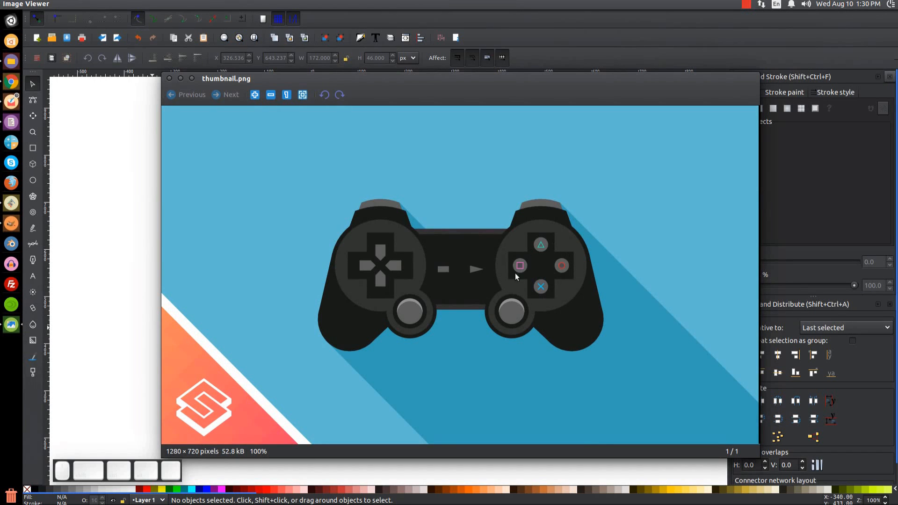
left_click(179, 80)
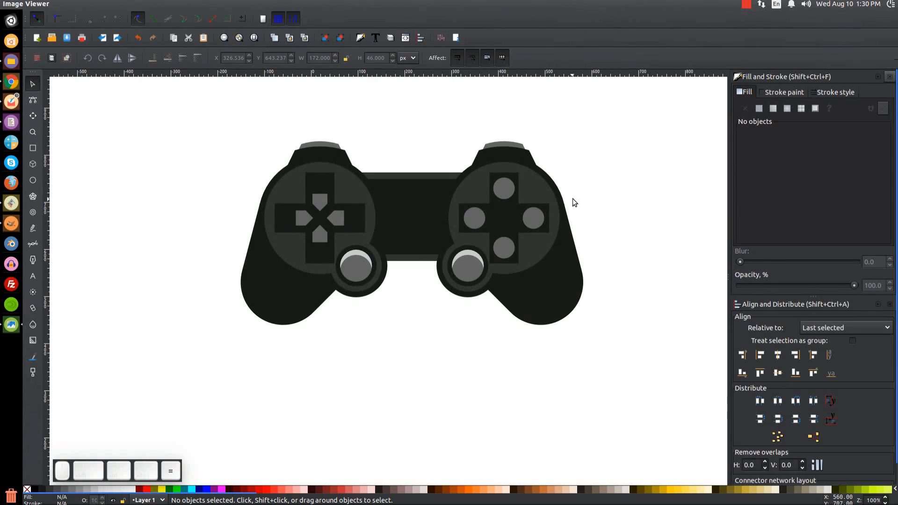
key("equal")
key("equal")
key("equal")
left_click_drag(546, 135, 365, 301)
left_click_drag(631, 300, 500, 307)
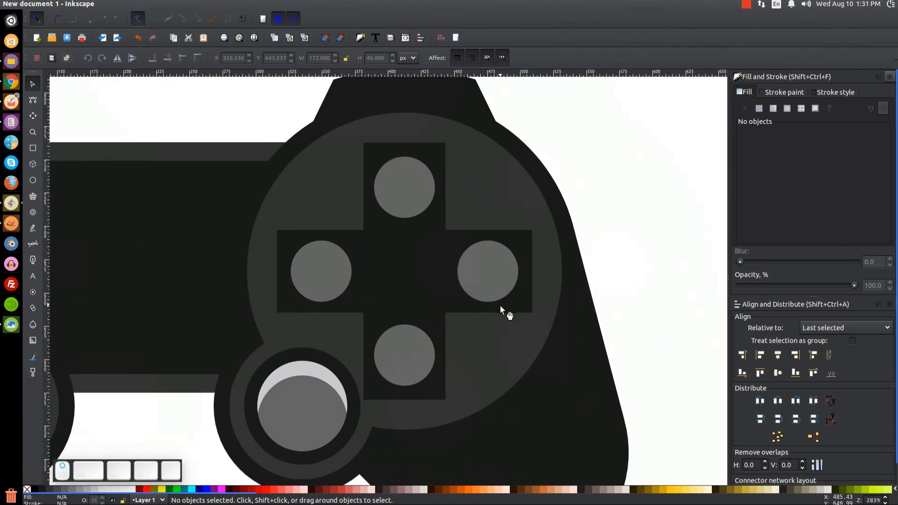
left_click_drag(294, 335, 371, 283)
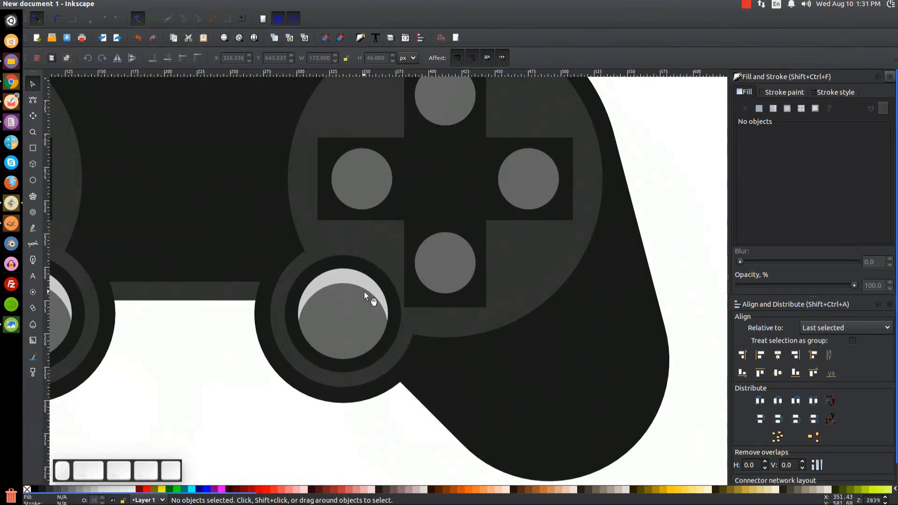
left_click_drag(314, 229, 593, 454)
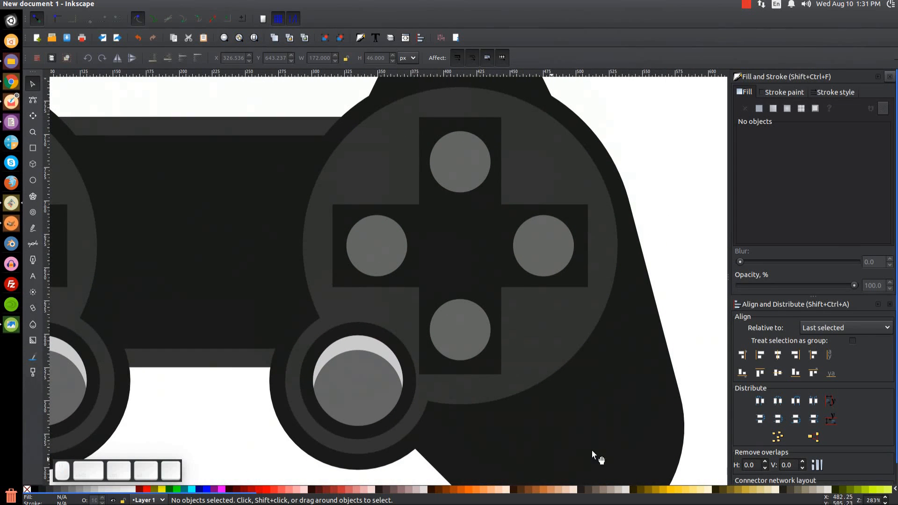
left_click(29, 148)
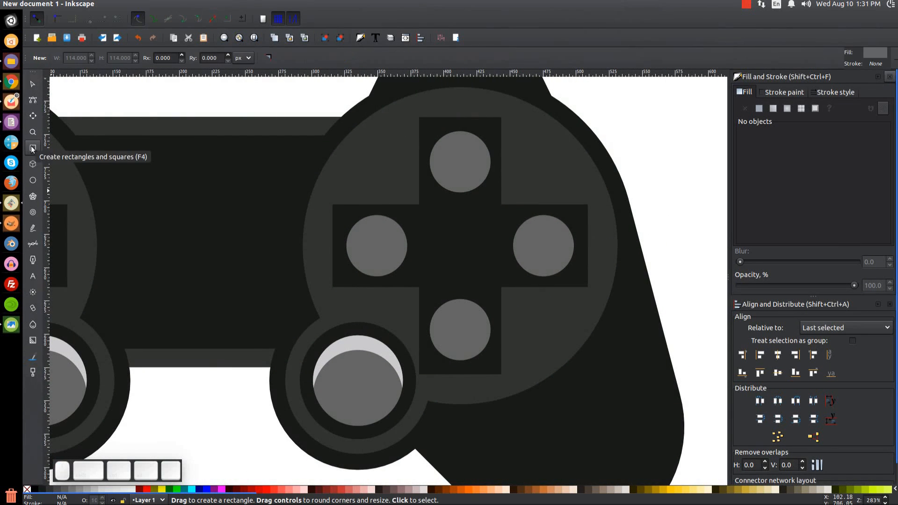
left_click_drag(210, 189, 239, 218)
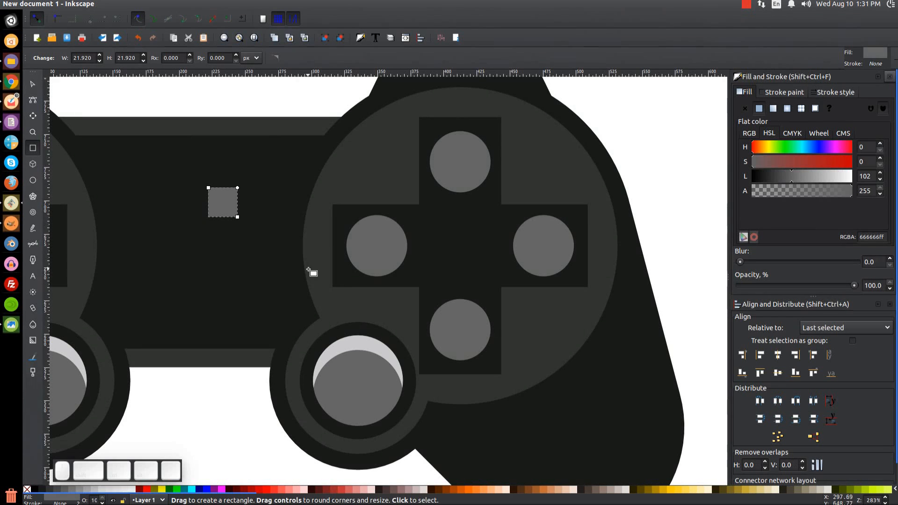
Step: Apply a pink #FF2A7F stroke to the small square and open its stroke width for editing
key("shift")
scroll(435, 499, "right", 5)
scroll(435, 499, "right", 15)
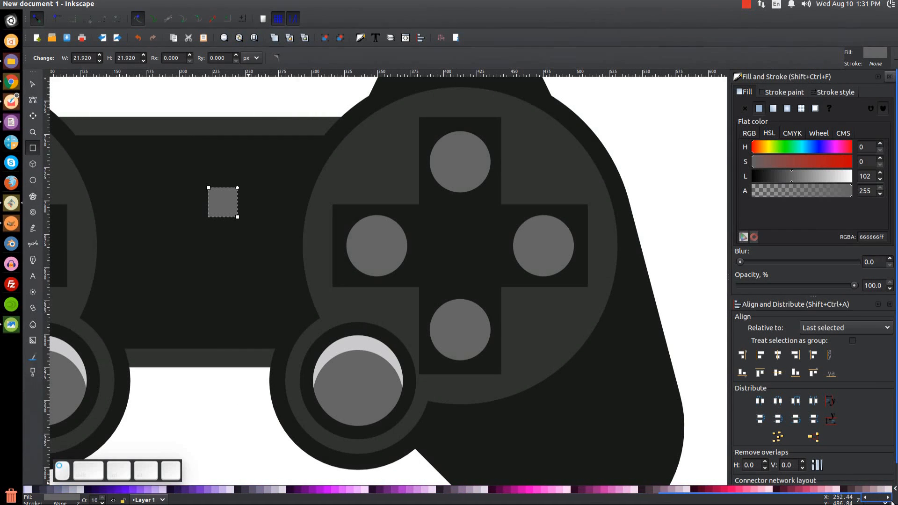
scroll(884, 502, "right", 3)
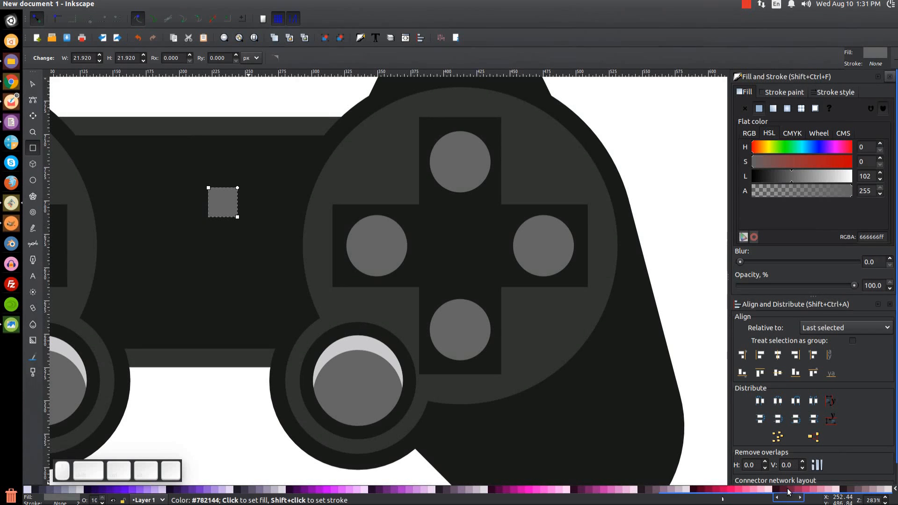
left_click(739, 491, "shift")
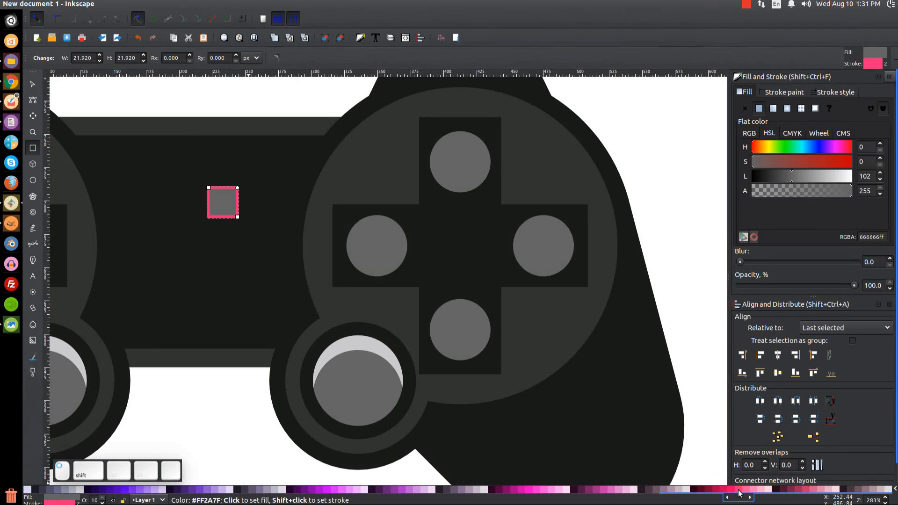
left_click(830, 91)
left_click(808, 108)
left_click_drag(808, 108, 781, 107)
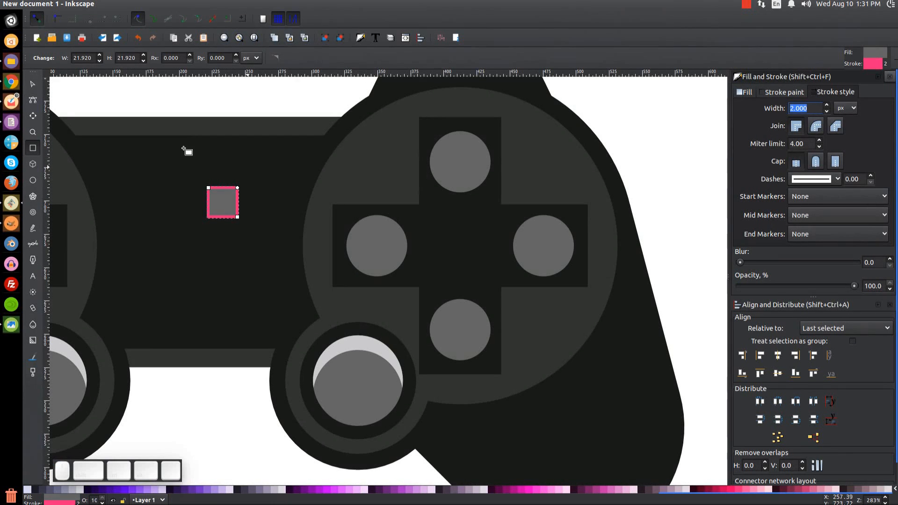
Step: Move the pink-outlined square onto the left round action button
left_click(33, 84)
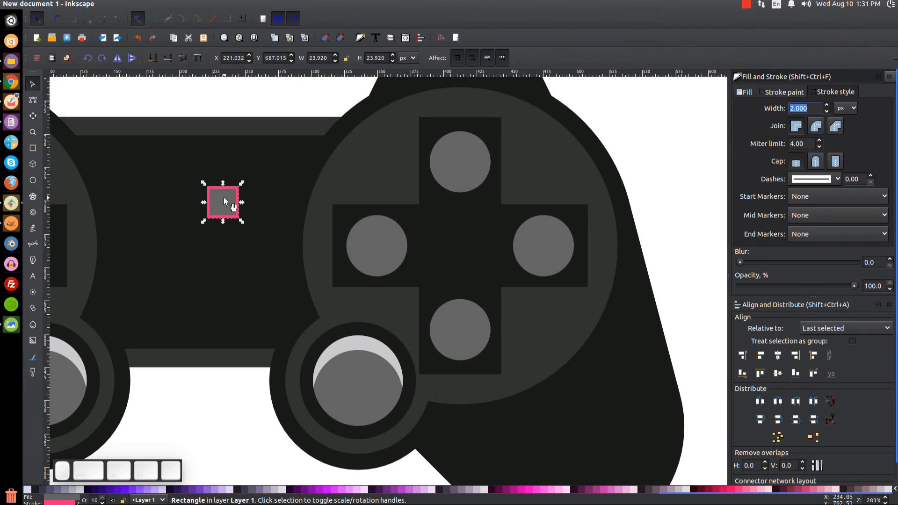
left_click_drag(228, 200, 379, 241)
left_click_drag(607, 497, 31, 500)
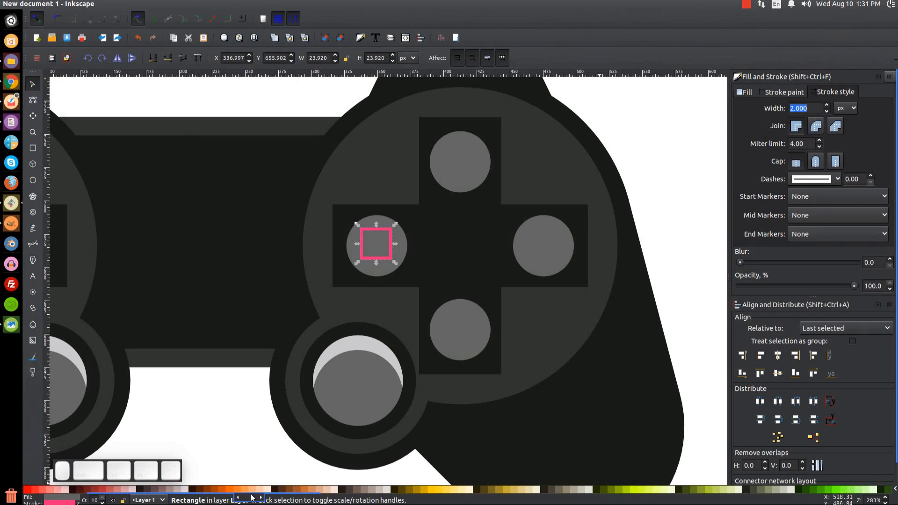
left_click_drag(252, 497, 84, 497)
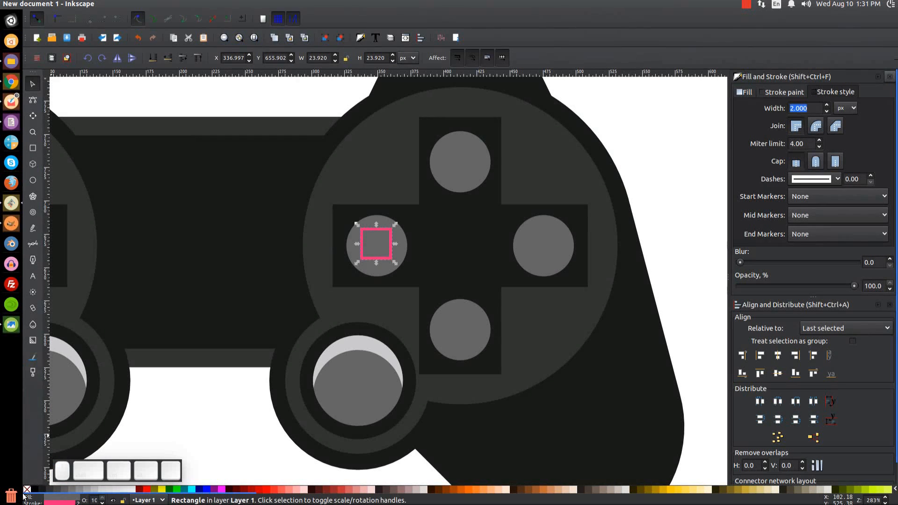
Step: Reposition the pink square on the left round action button and centre it on that circle in both directions
left_click_drag(387, 255, 288, 172)
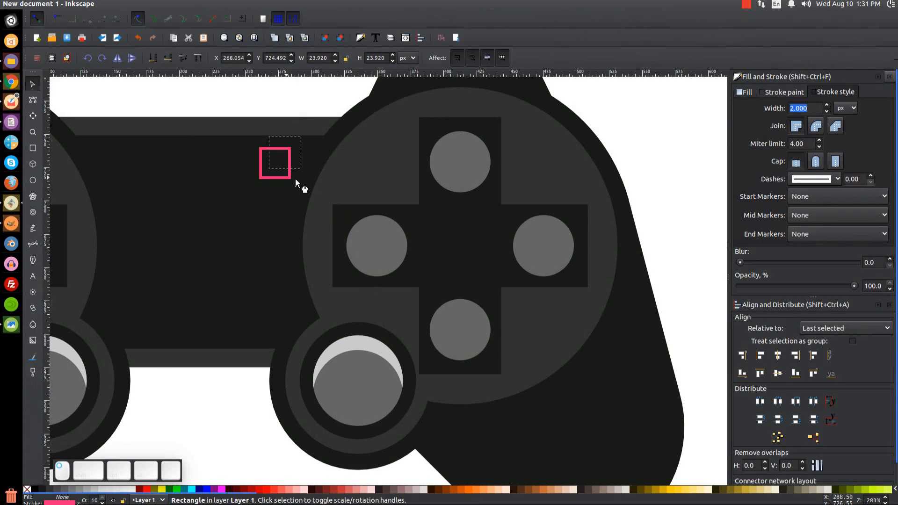
left_click_drag(332, 126, 389, 260)
left_click(374, 220, "shift")
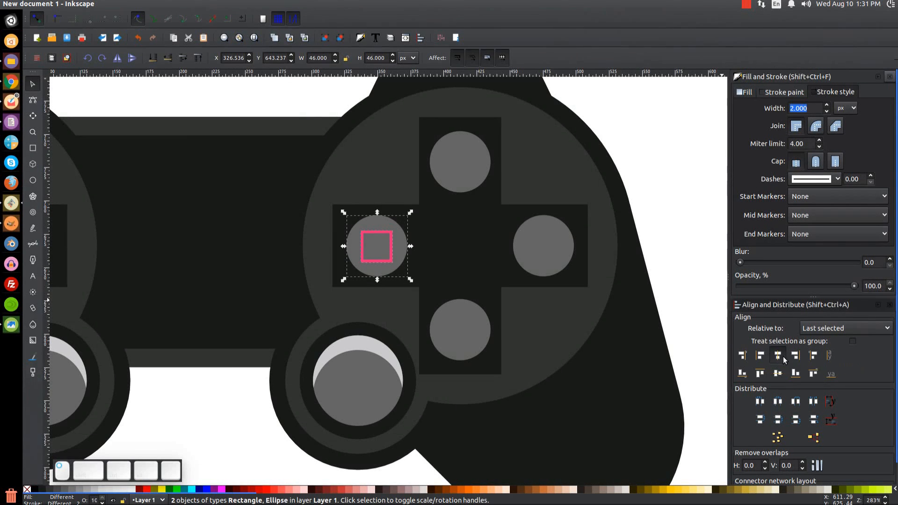
left_click(691, 157)
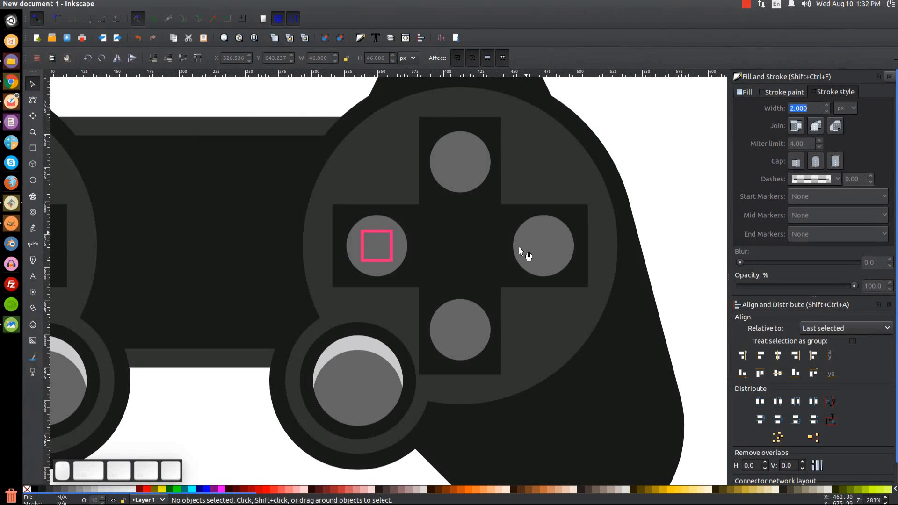
Step: Duplicate the pink square and centre the copy on the right round action button
left_click(380, 233)
right_click(380, 233)
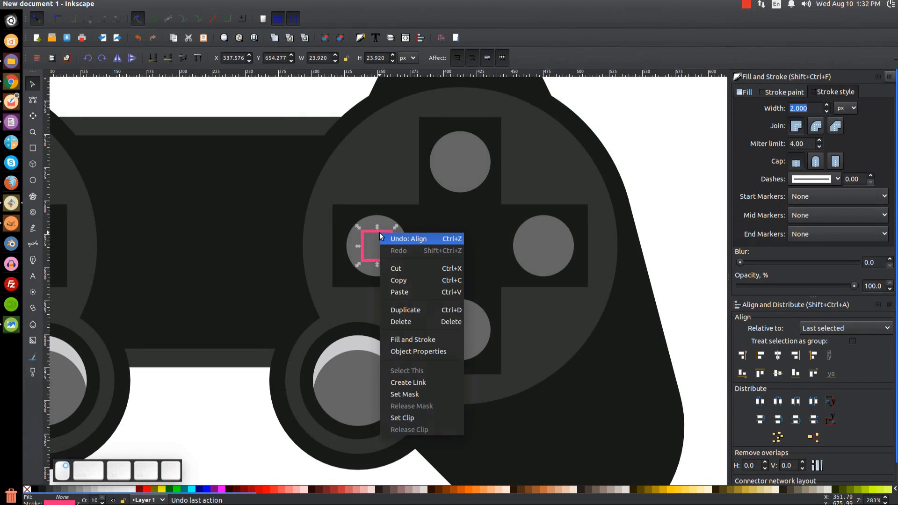
left_click(406, 307)
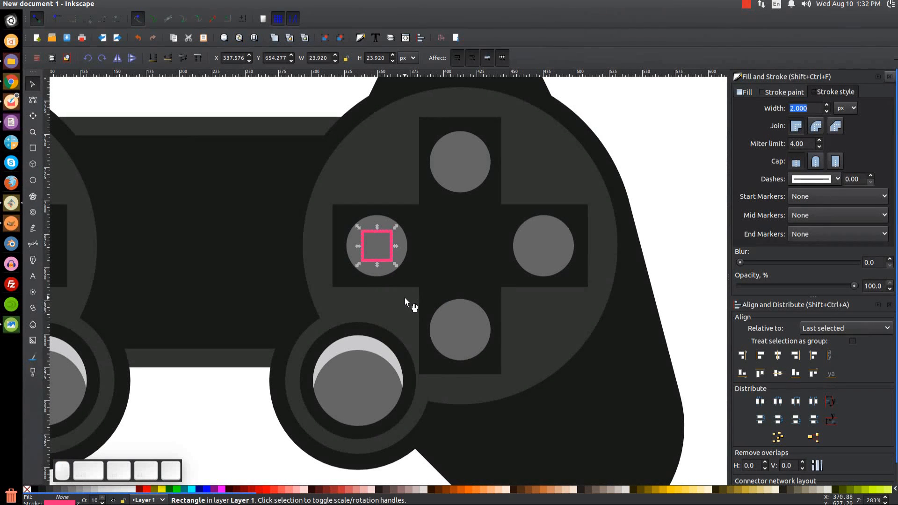
key("shift")
left_click(544, 242, "shift")
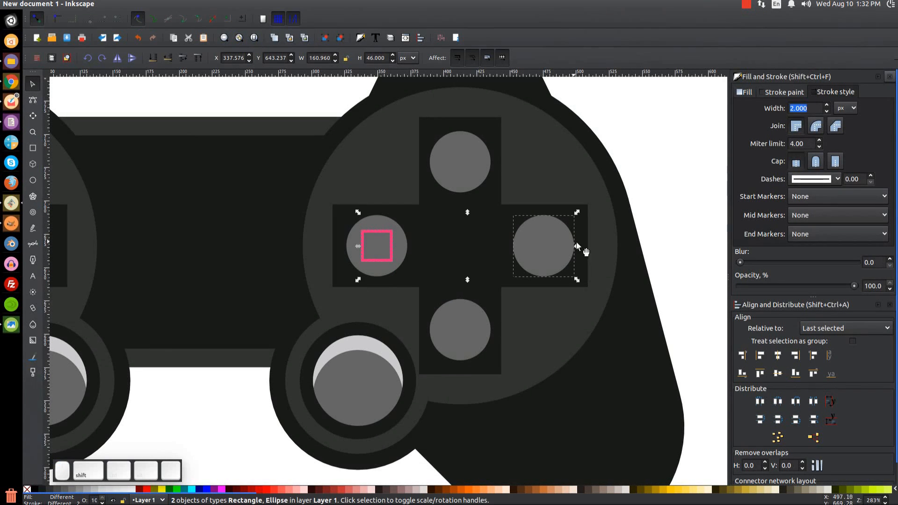
left_click(778, 356)
left_click(680, 170)
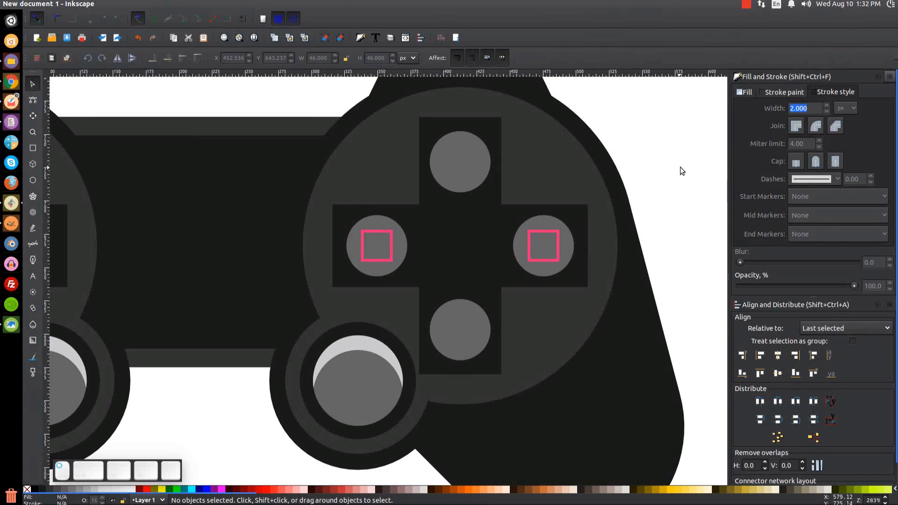
Step: Round the corners of the square on the right button fully into a circle and give it a bright red stroke
left_click(549, 231)
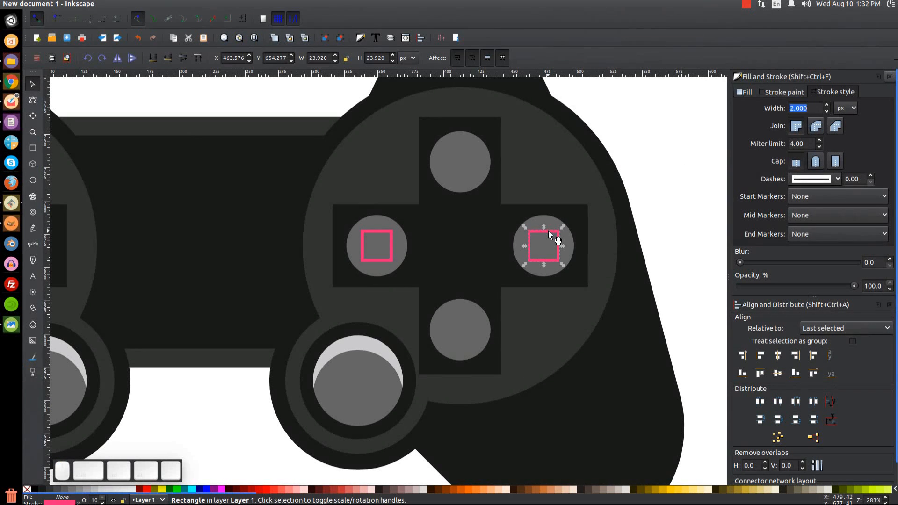
left_click(33, 147)
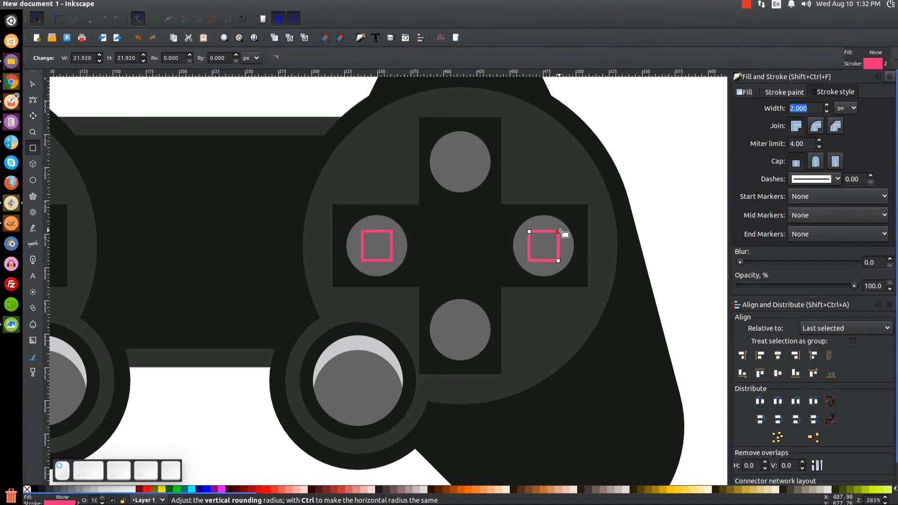
left_click_drag(558, 232, 566, 271)
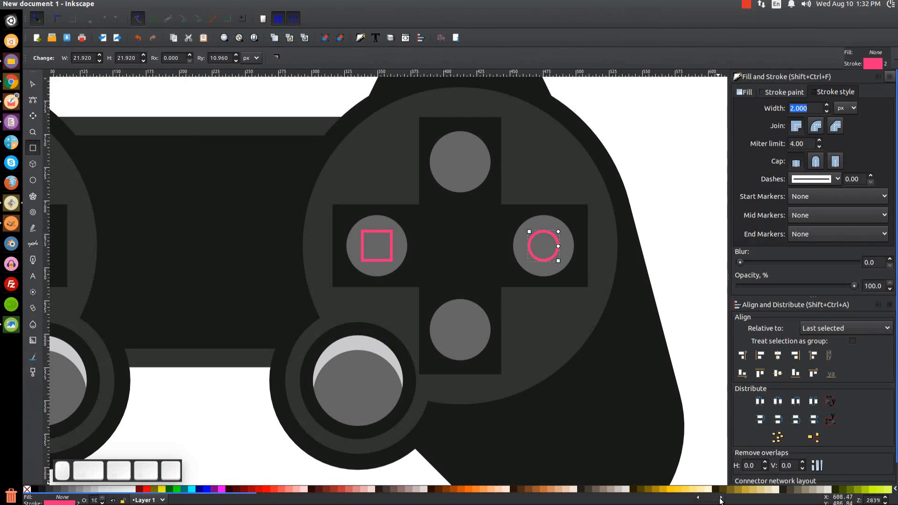
left_click(339, 492, "shift")
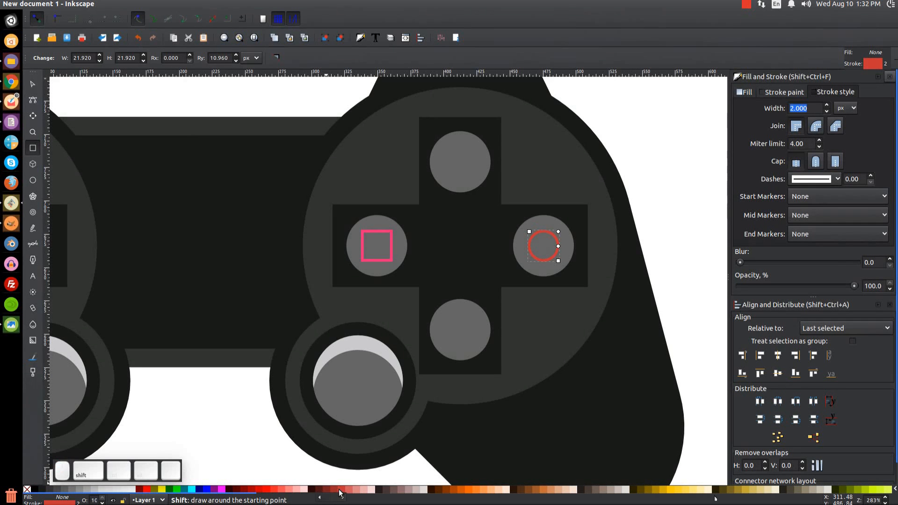
left_click(267, 492, "shift")
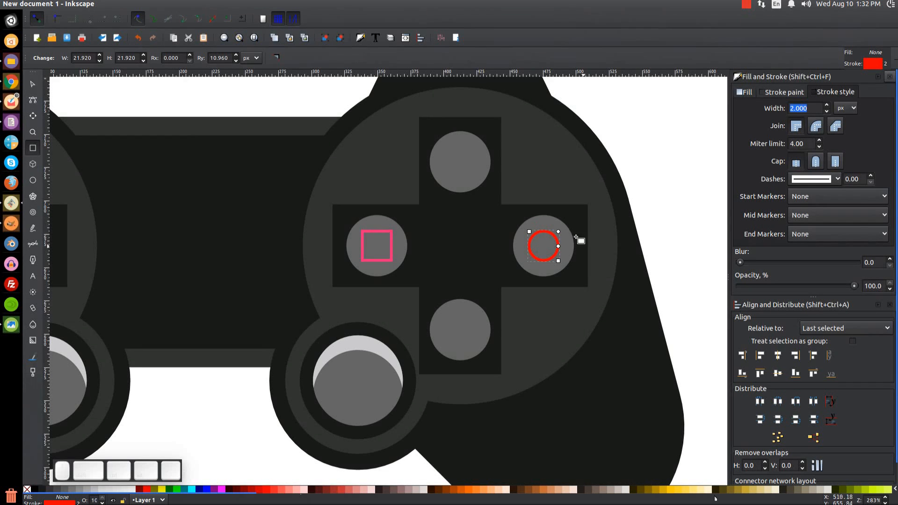
Step: Check the symbols in the reference thumbnail and draw a vertical line about 25 px long on the lower round button
left_click(9, 330)
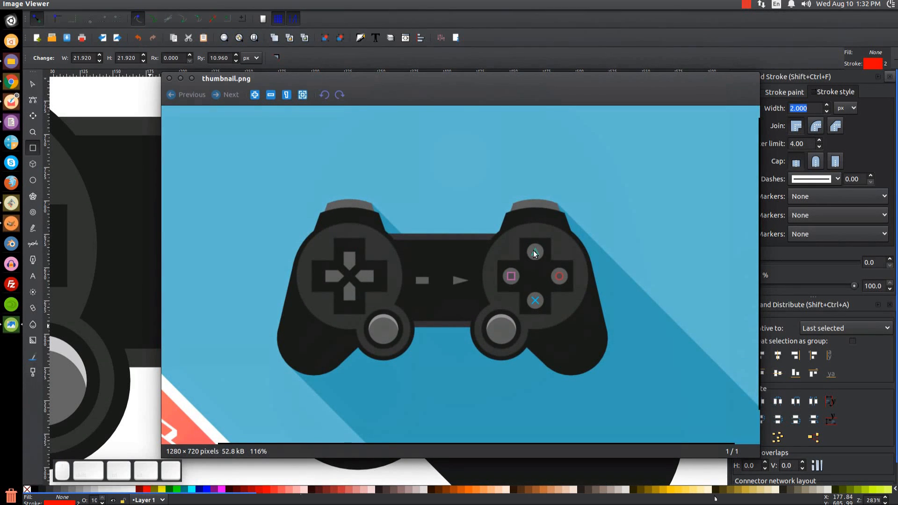
left_click(181, 78)
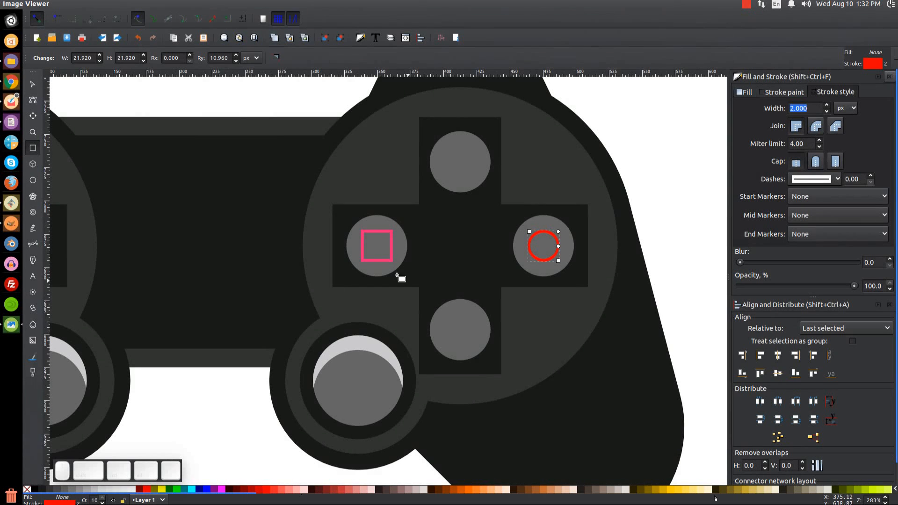
left_click(253, 120)
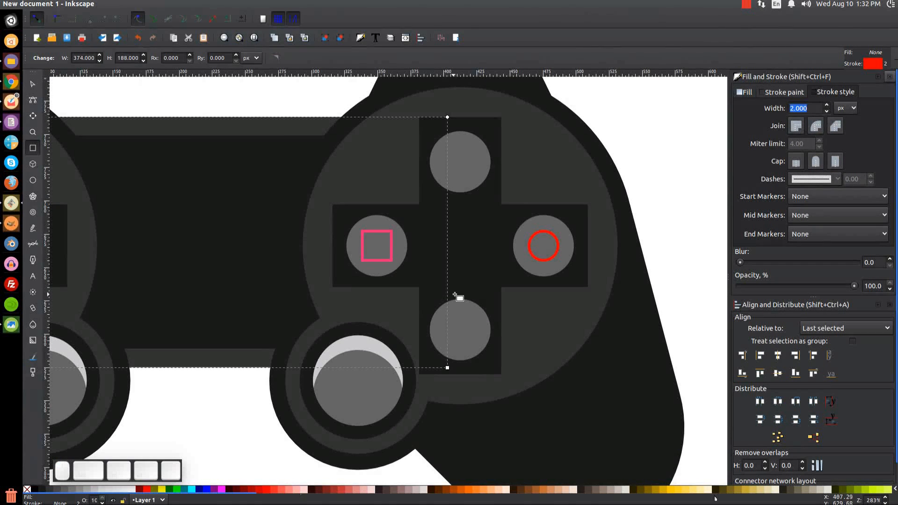
key("b")
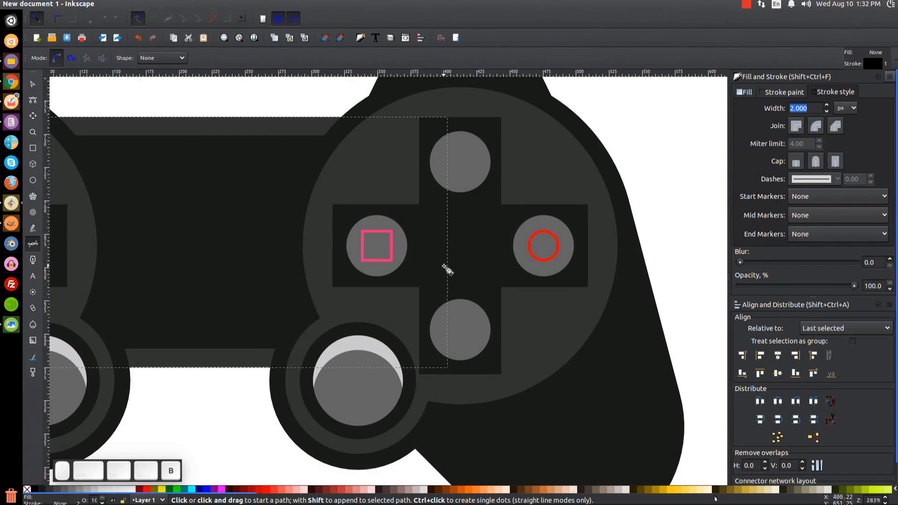
left_click(461, 315)
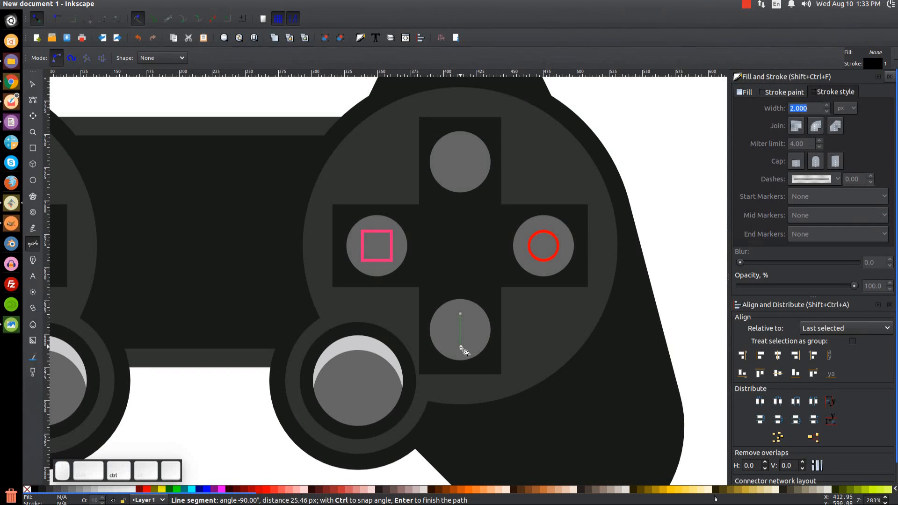
key("Return")
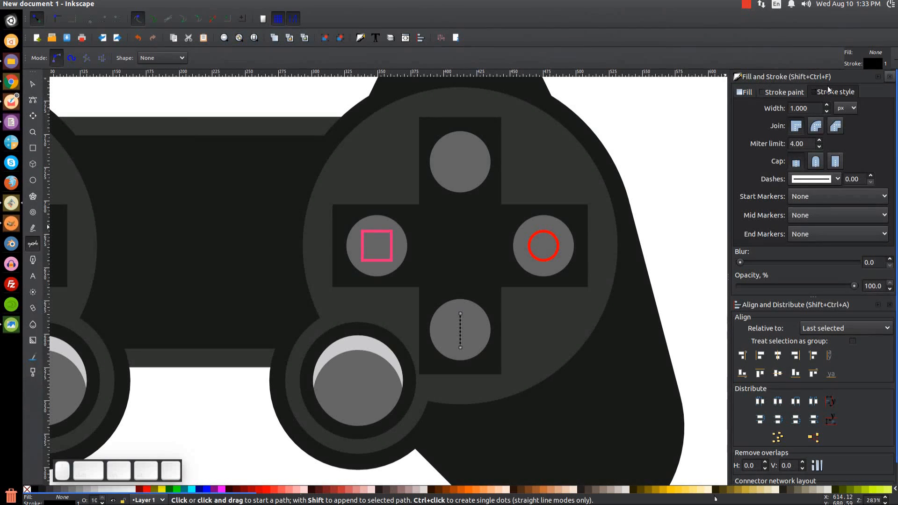
Step: Set the vertical line's stroke width to 2 px and its stroke colour to bright light blue
double_click(817, 108)
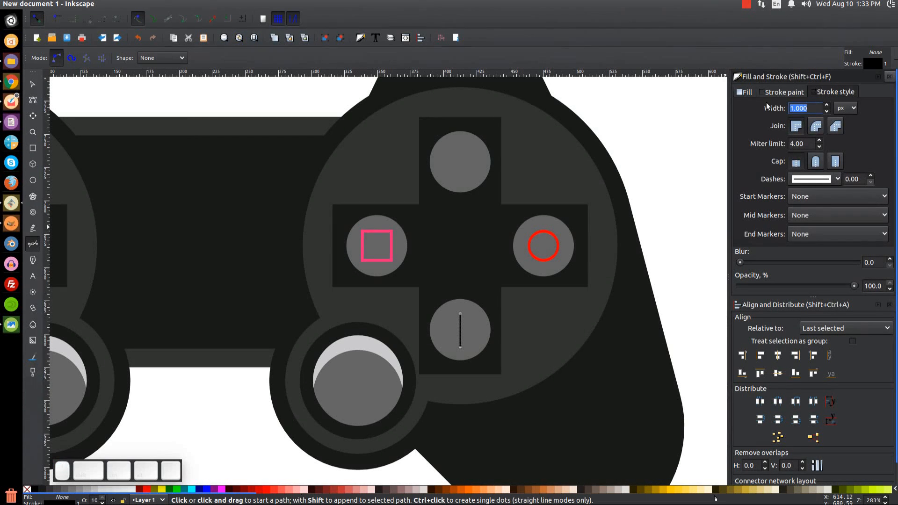
type("2")
key("Return")
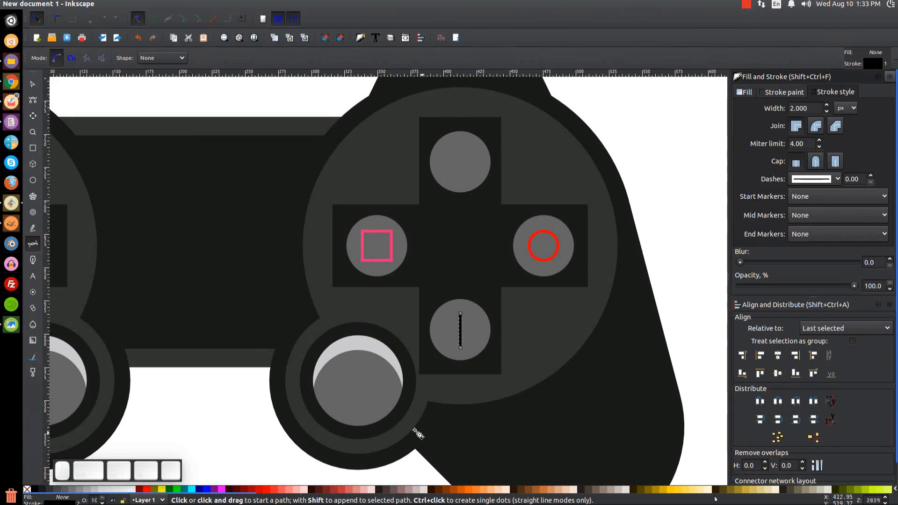
scroll(683, 491, "down", 10)
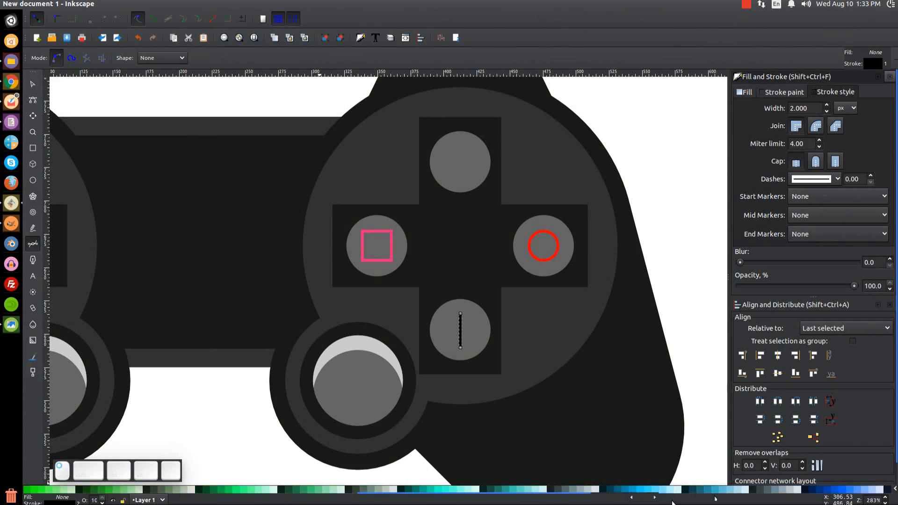
scroll(682, 502, "up", 1)
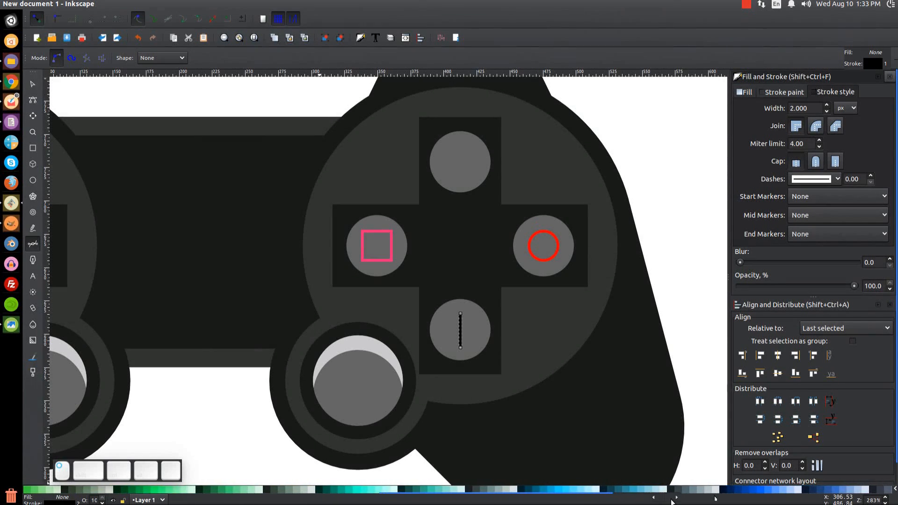
left_click(559, 492, "shift")
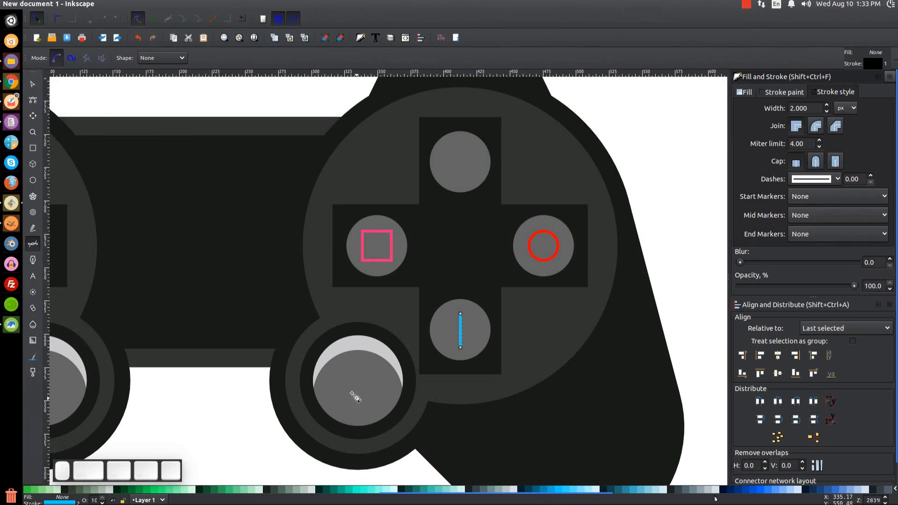
Step: Rotate the blue line 45 degrees clockwise and centre it on the lower round action button
key("s")
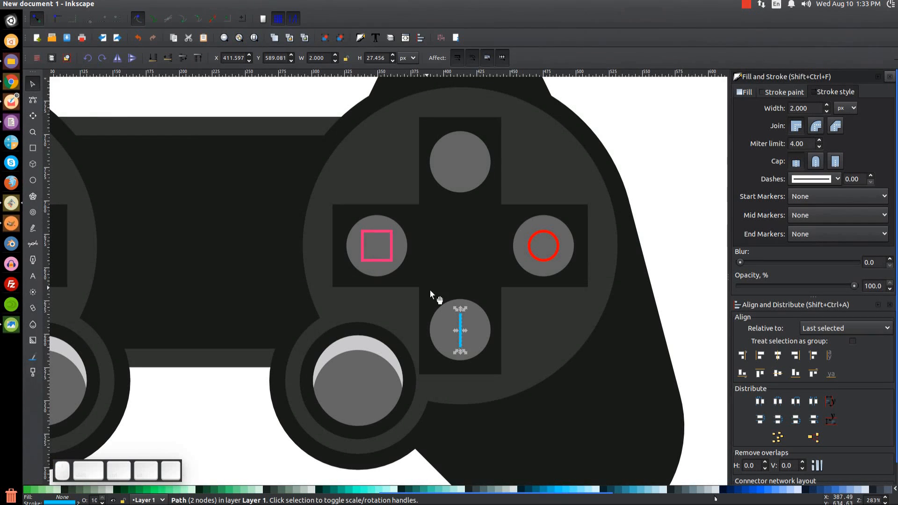
left_click(462, 316)
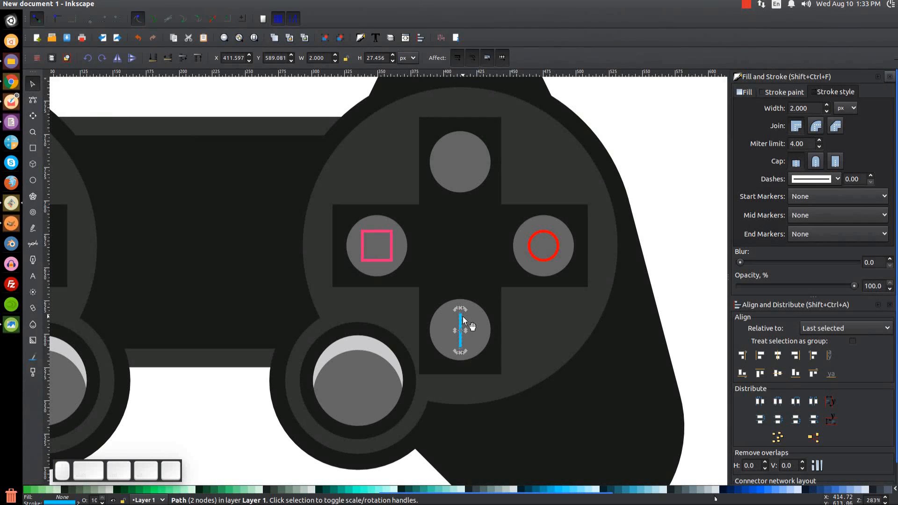
key("ctrl")
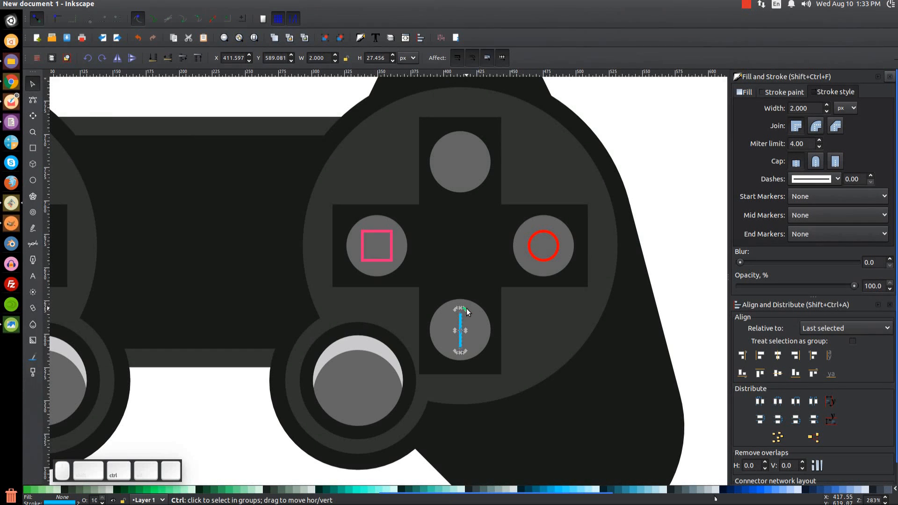
left_click_drag(466, 308, 475, 319)
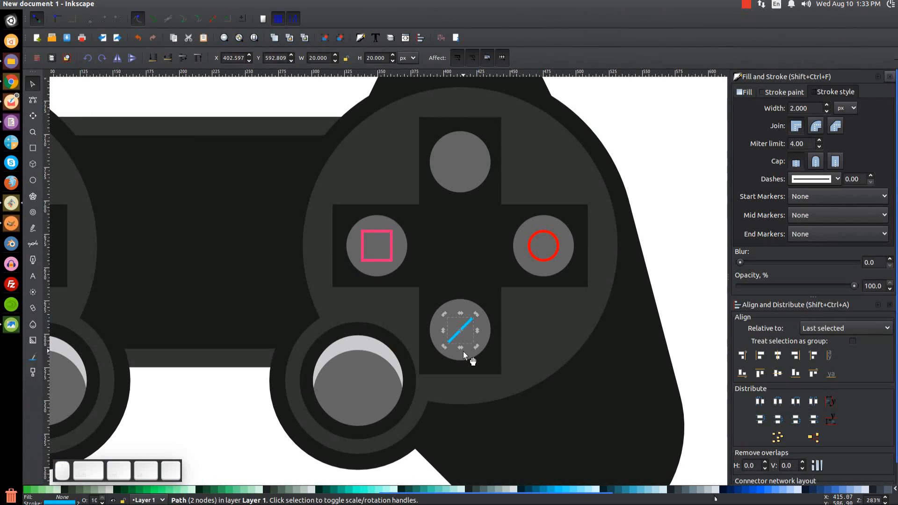
key("shift")
left_click(465, 303, "shift")
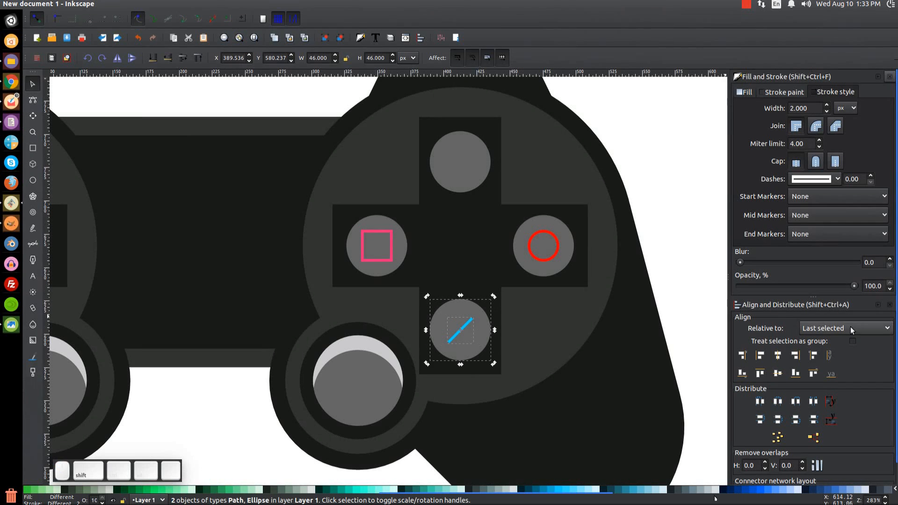
left_click(778, 356)
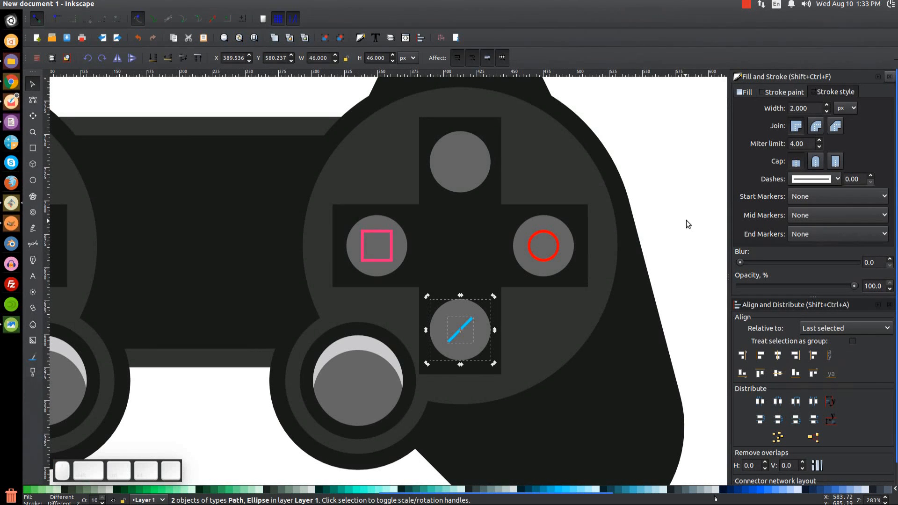
key("Escape")
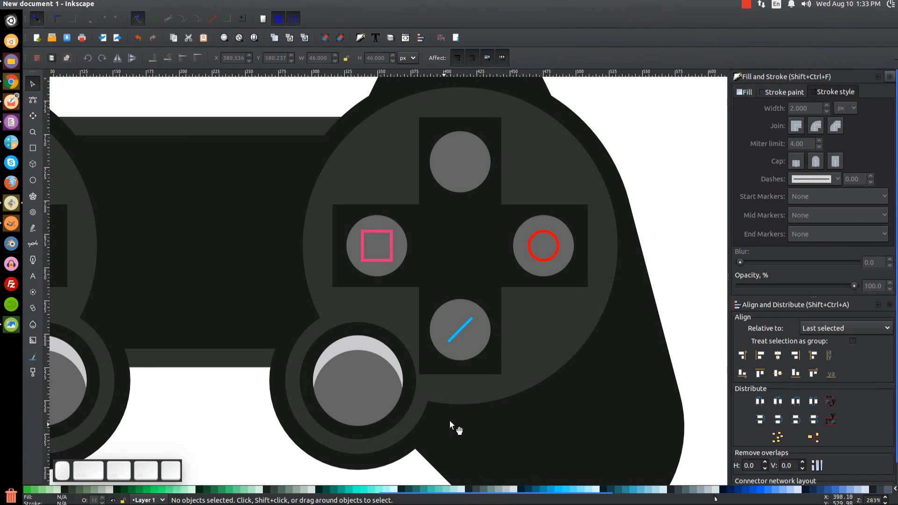
Step: Duplicate the diagonal blue line and flip the copy horizontally to form an X
left_click(463, 330)
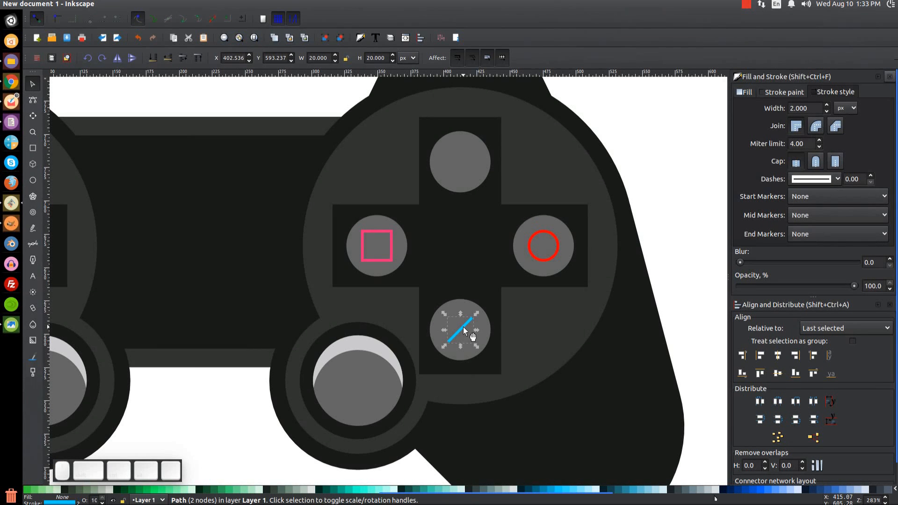
right_click(463, 326)
left_click(469, 199)
left_click(120, 60)
Step: Duplicate the pink square and place the copy on the upper round action button
left_click_drag(335, 231, 354, 267)
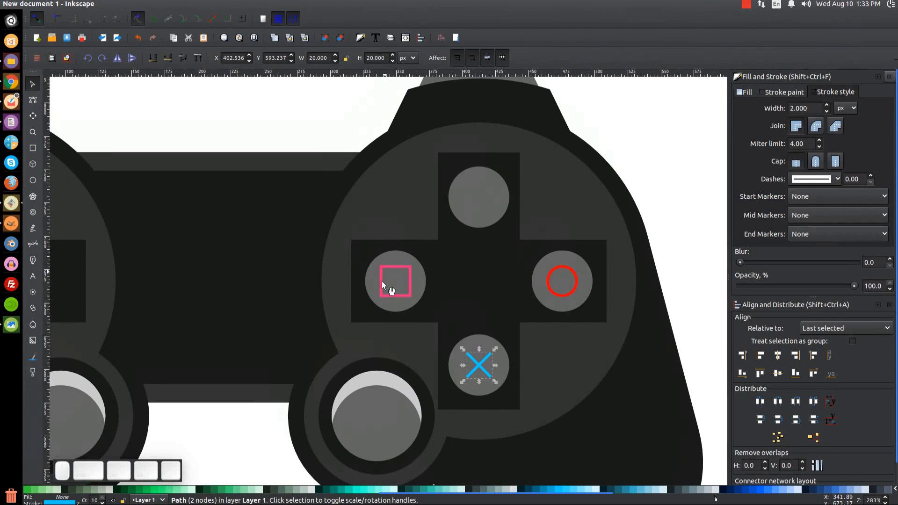
left_click(399, 265)
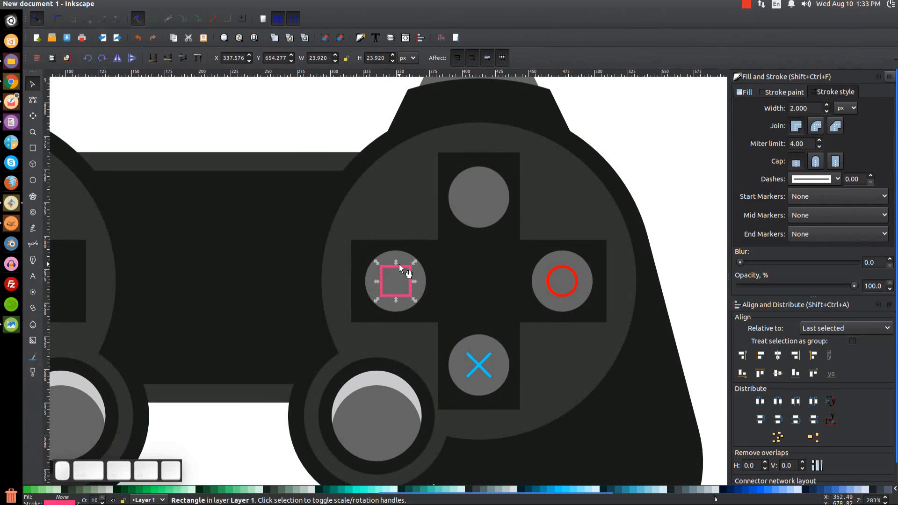
right_click(402, 267)
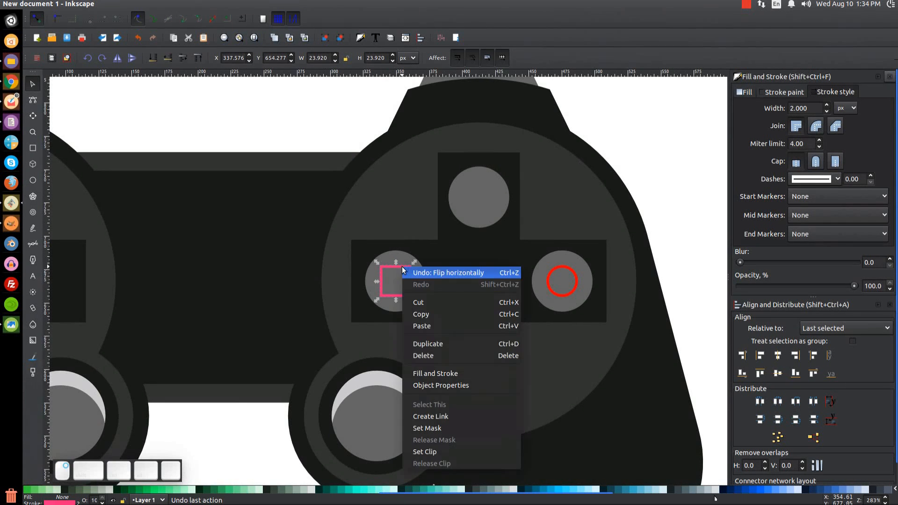
left_click(428, 343)
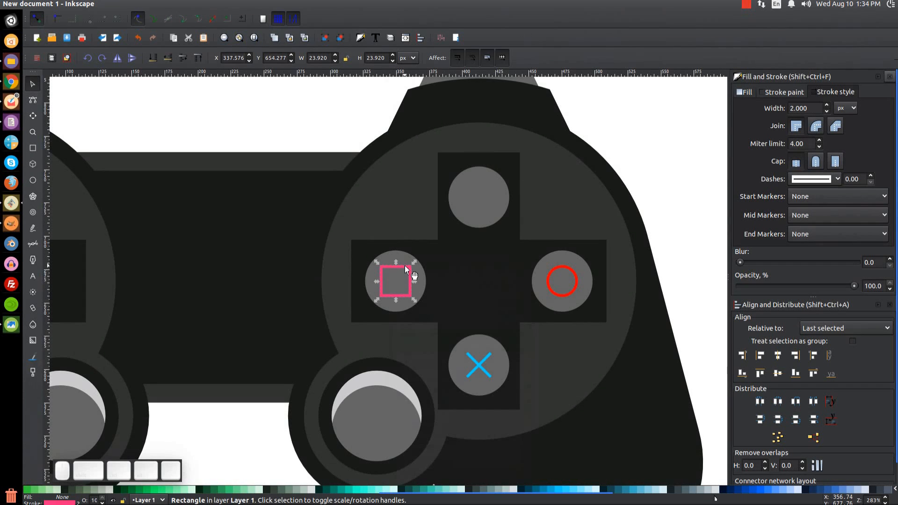
left_click_drag(496, 189, 488, 180)
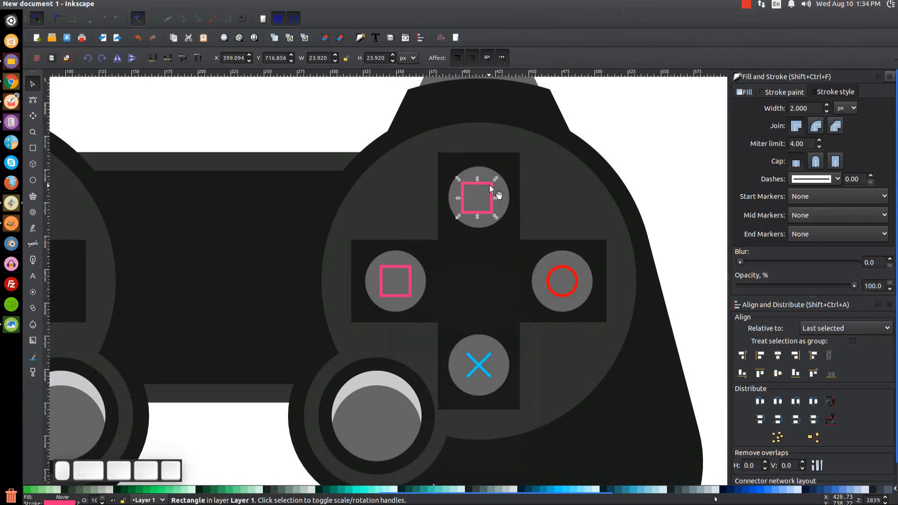
Step: Rotate the upper pink square 45 degrees into a diamond and position it over the round button
left_click(489, 184)
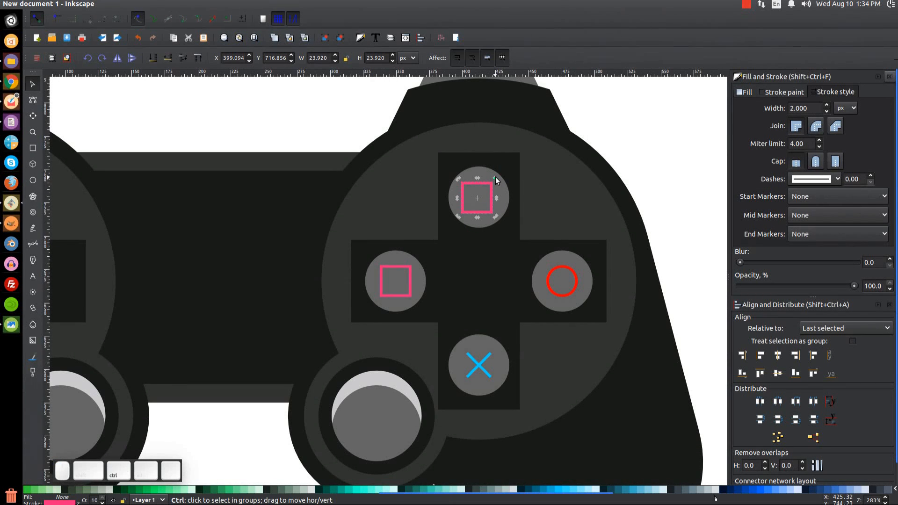
left_click_drag(496, 178, 492, 199)
left_click(492, 205)
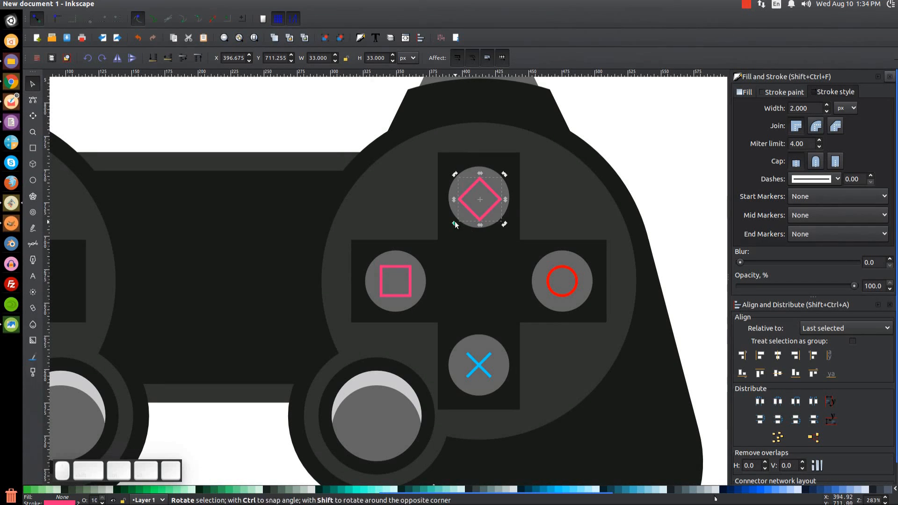
Step: Convert the diamond to a path and, with node snapping on, move its bottom node onto the left node to form a triangle
left_click(154, 5)
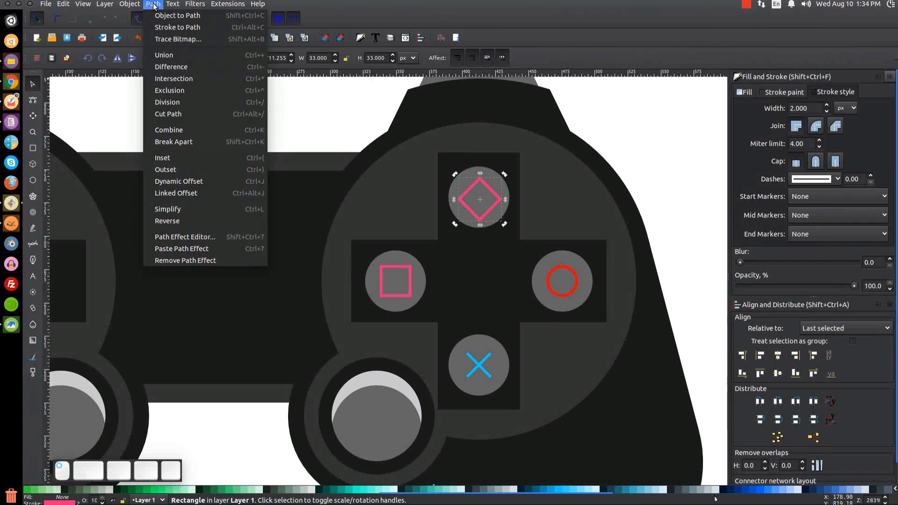
left_click(177, 15)
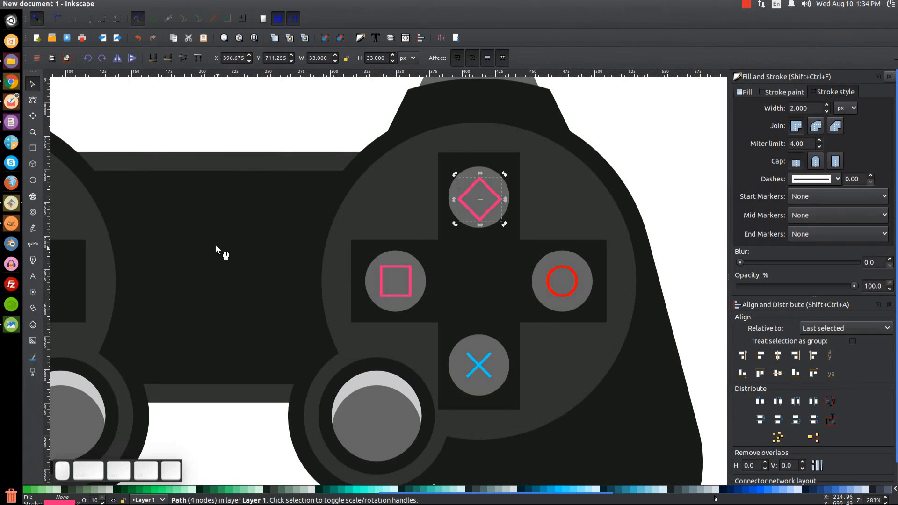
left_click(184, 18)
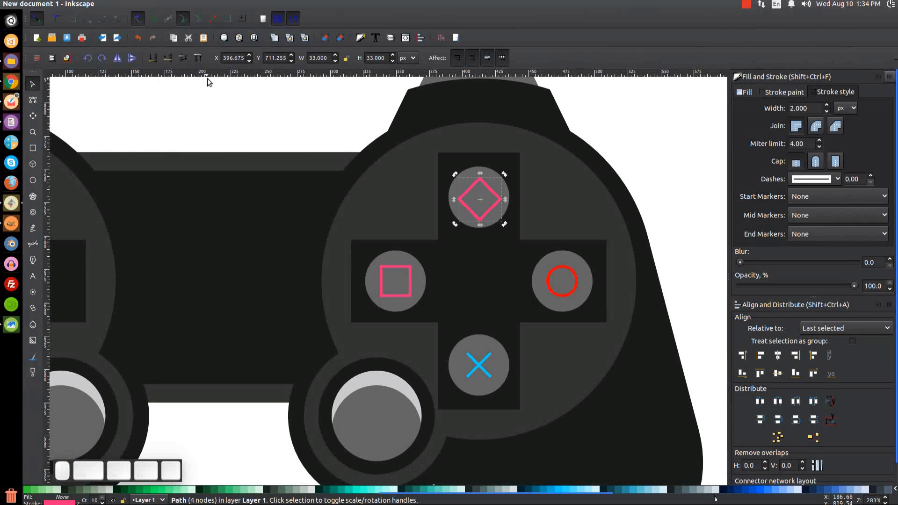
left_click(32, 100)
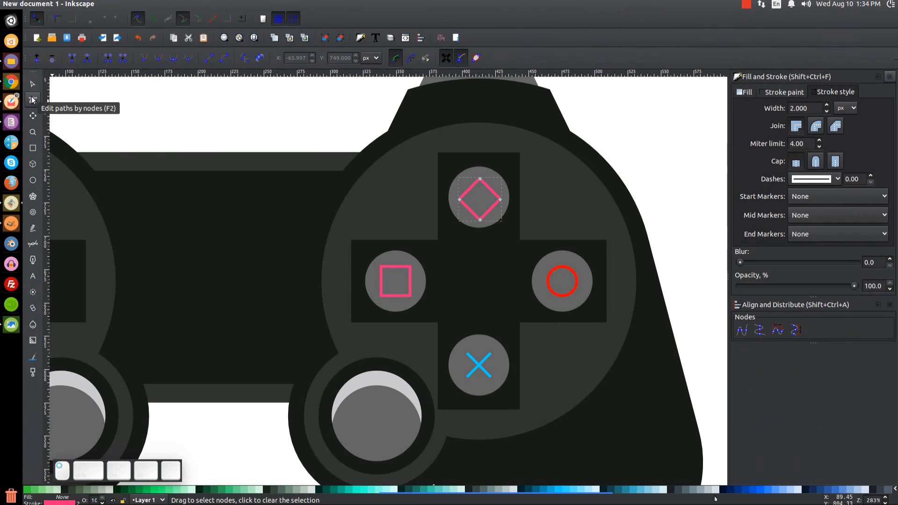
left_click_drag(479, 218, 457, 208)
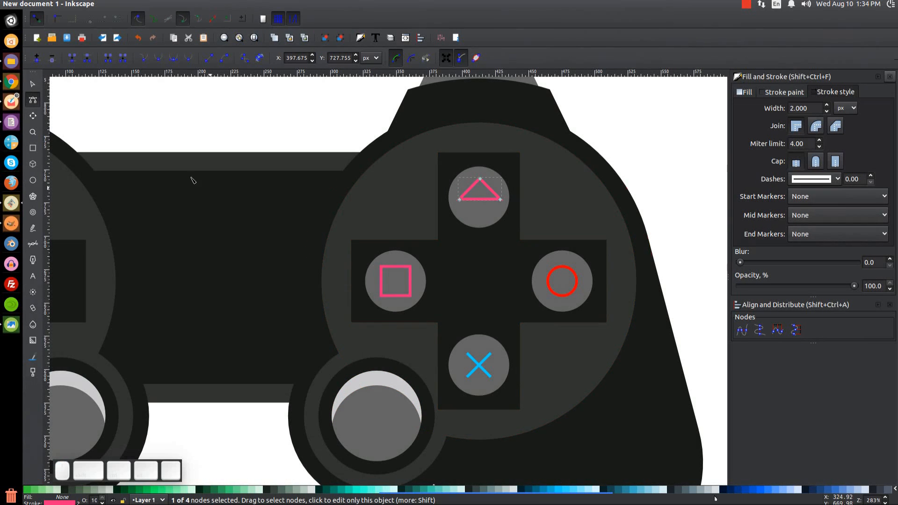
Step: Resize the triangle to about 22 by 17 px and set its stroke width to 2 px
left_click(32, 87)
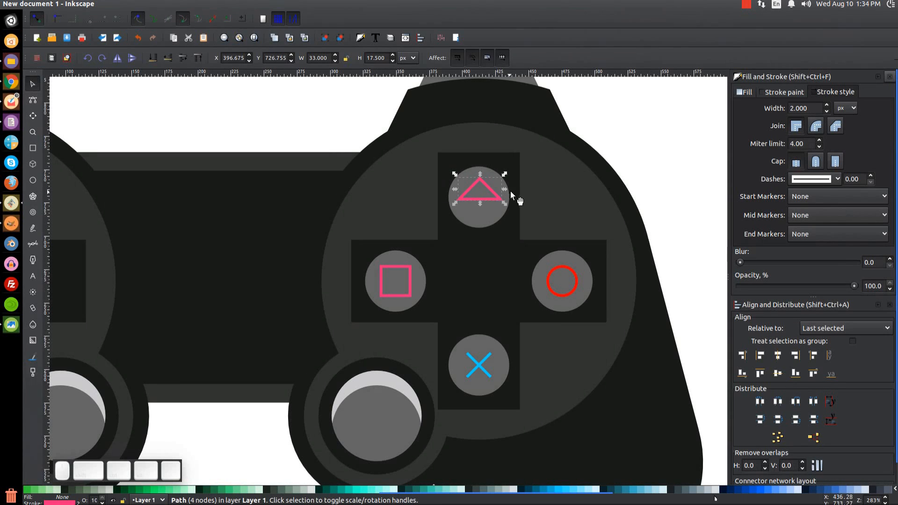
left_click_drag(506, 189, 491, 204)
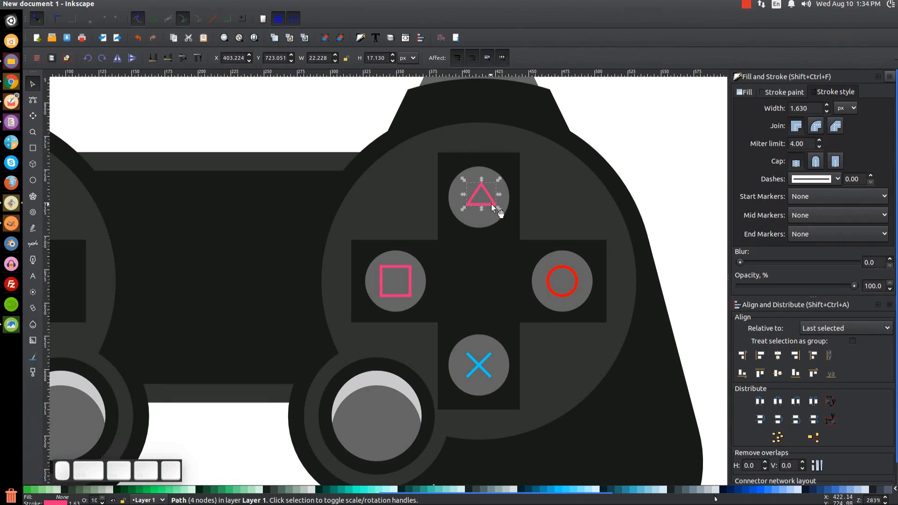
key("ctrl+shift+f")
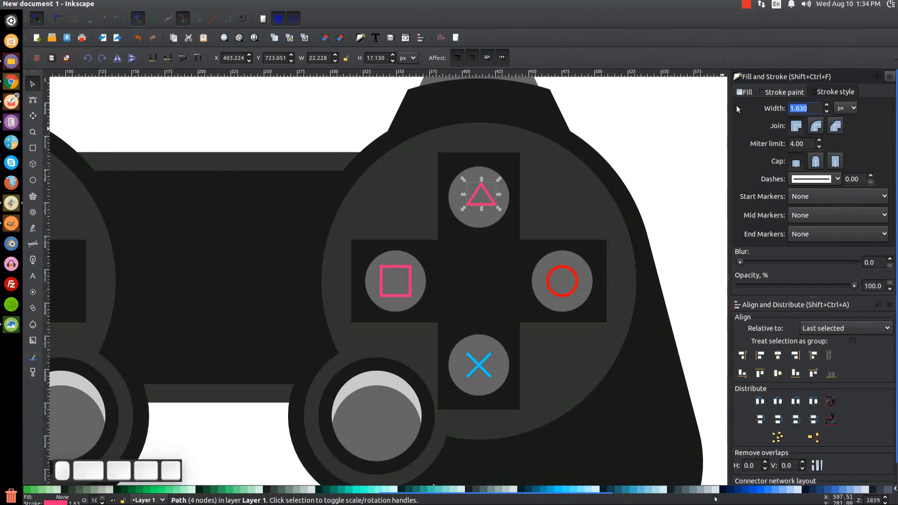
type("2")
key("Return")
Step: Centre the triangle horizontally and vertically on the upper round action button
left_click(490, 225, "shift")
left_click(778, 355)
left_click(778, 372)
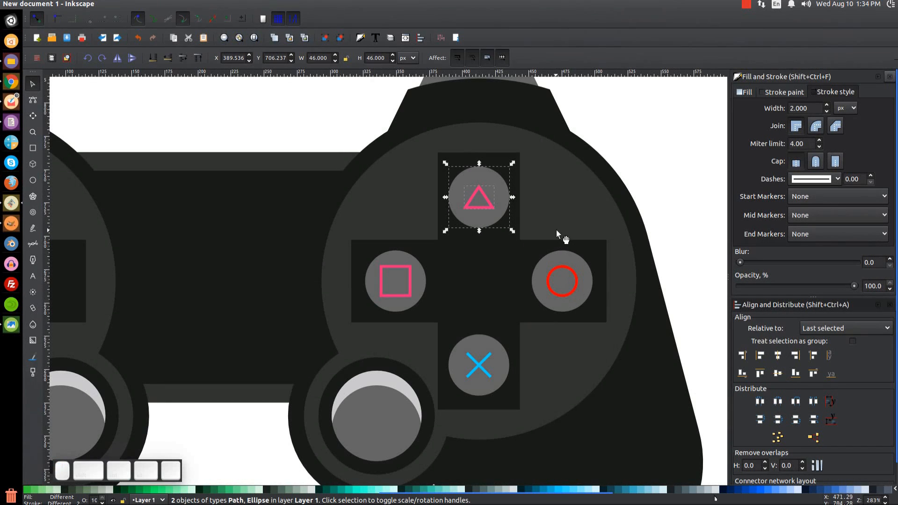
Step: Check the triangle's colour in the reference thumbnail and set the triangle's stroke colour to #00D4AA
left_click(501, 176, "shift")
left_click(11, 325)
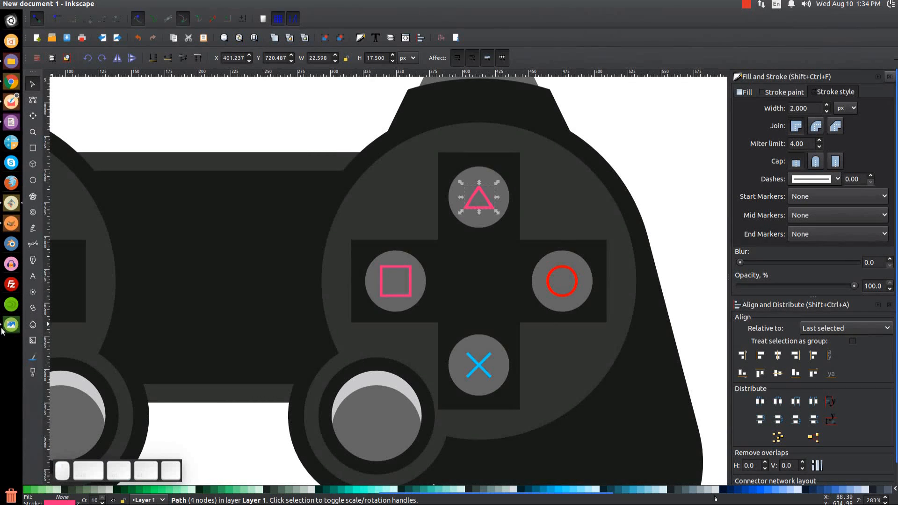
left_click(181, 78)
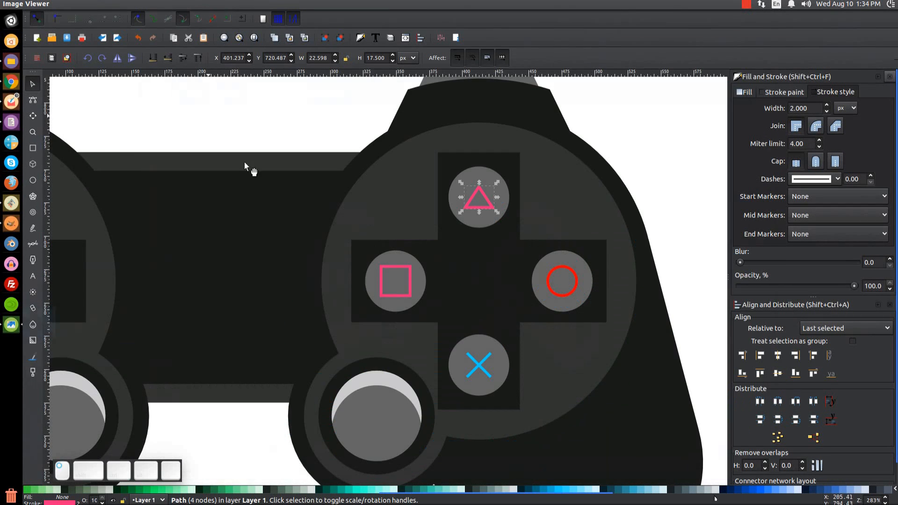
left_click_drag(528, 500, 540, 495)
left_click(539, 490, "shift")
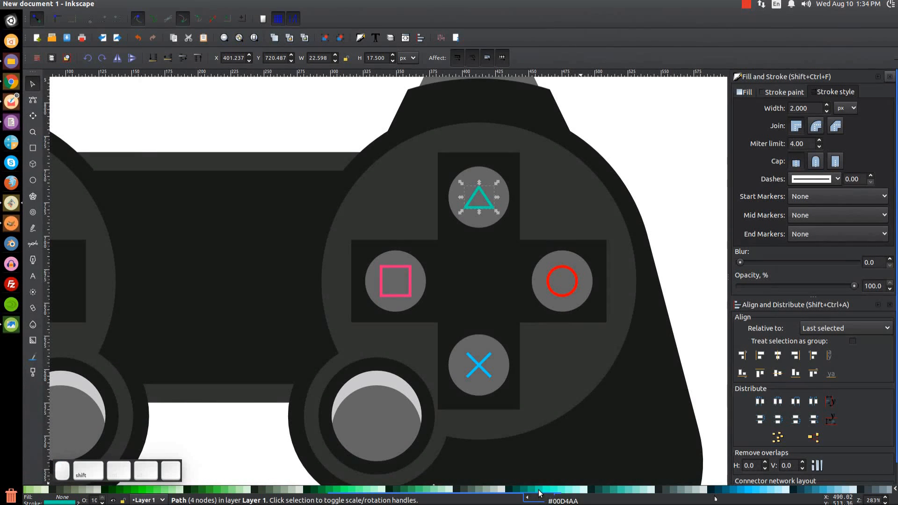
Step: Nudge the triangle up about 2 px on its button and view the whole controller at 100% zoom
left_click_drag(321, 237, 380, 246)
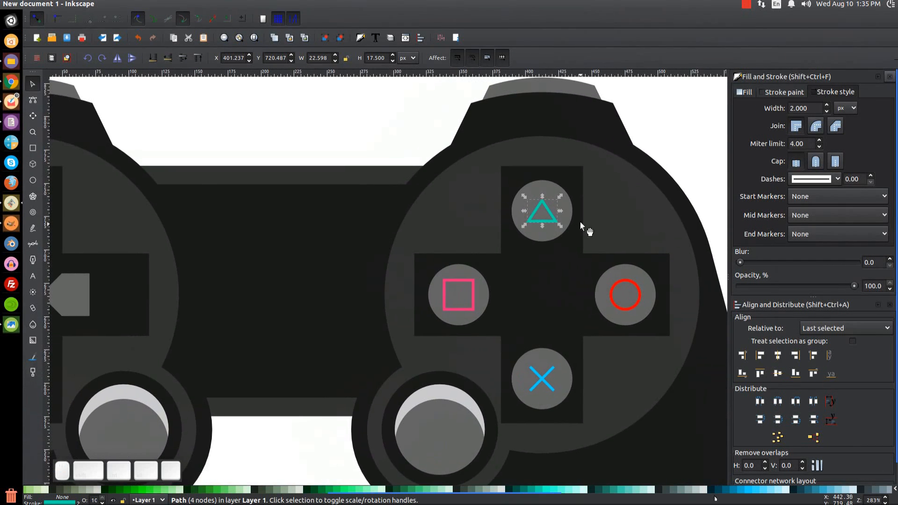
left_click_drag(557, 222, 547, 216)
left_click_drag(401, 277, 532, 271)
key("1")
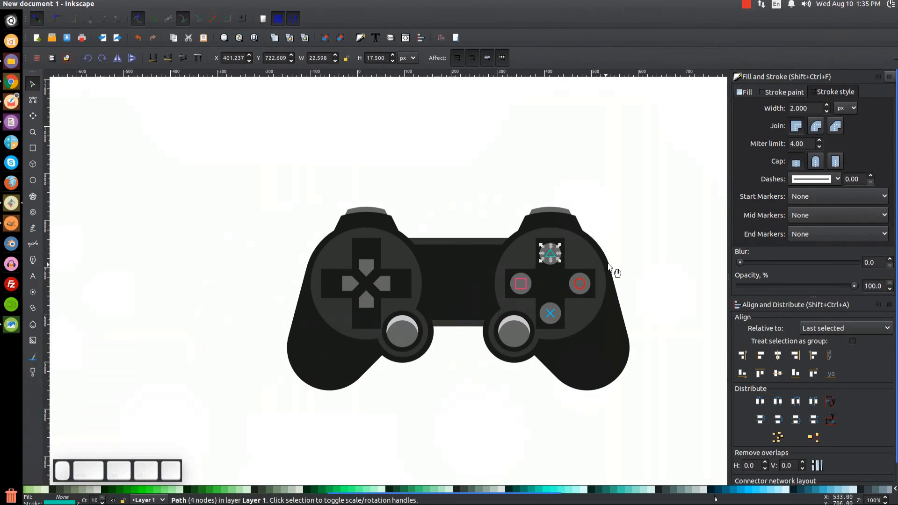
left_click(653, 145)
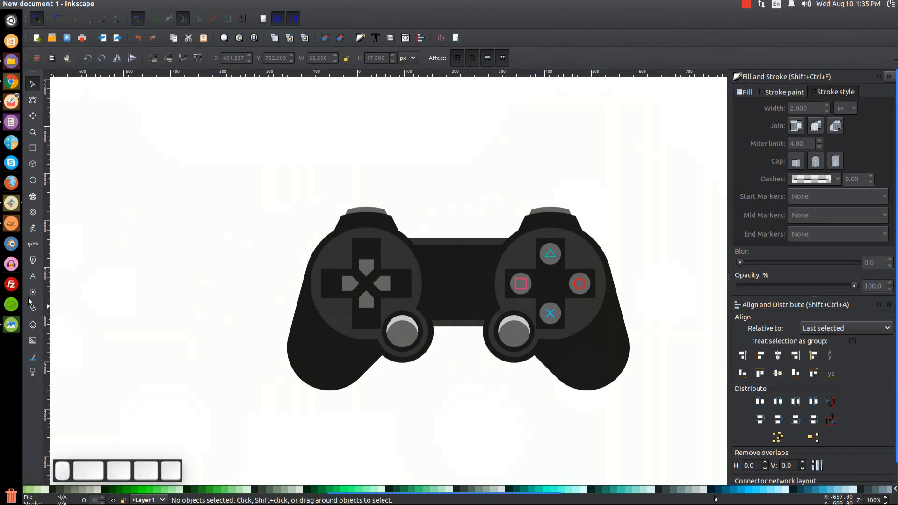
Step: Check the centre buttons in the reference thumbnail and draw a 36 by 17 px rectangle on the left half of the controller's central panel
left_click(6, 324)
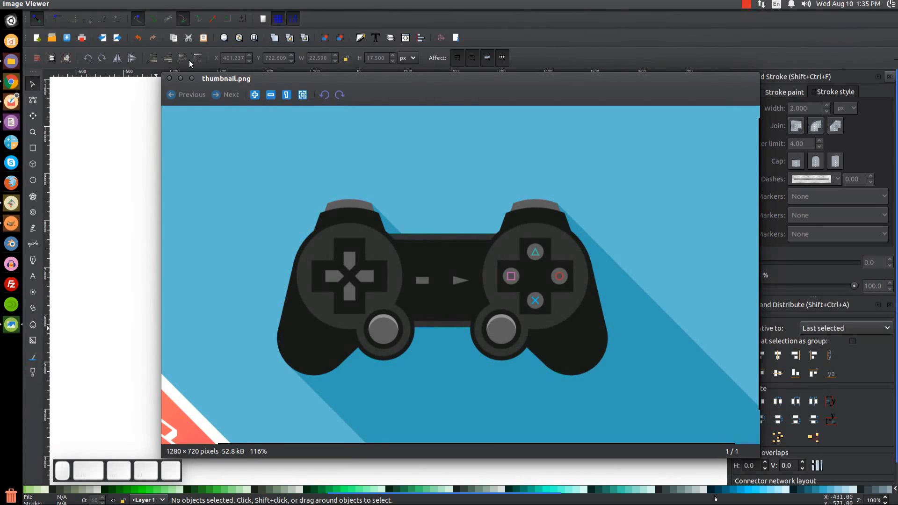
left_click(180, 79)
key("r")
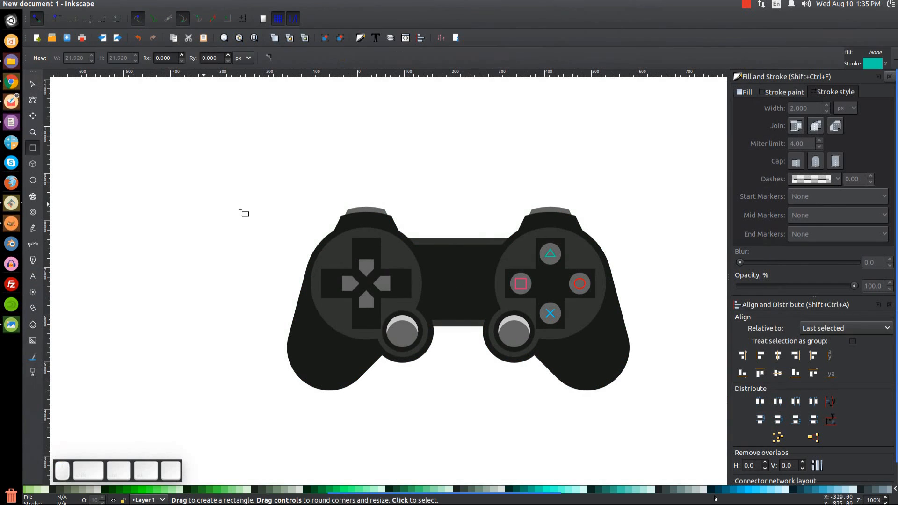
left_click_drag(433, 276, 450, 284)
Step: Fill the small centre rectangle with 60% Gray and remove its stroke
left_click_drag(560, 498, 82, 496)
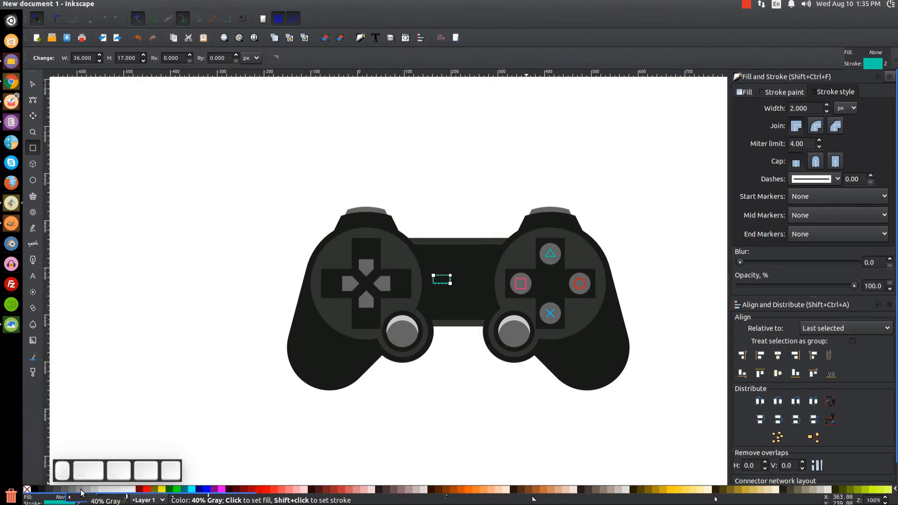
left_click(67, 490)
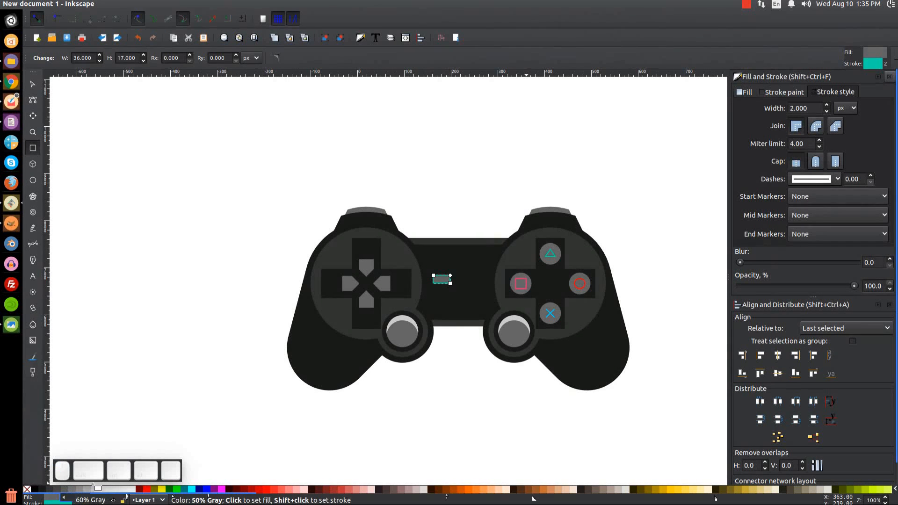
key("shift")
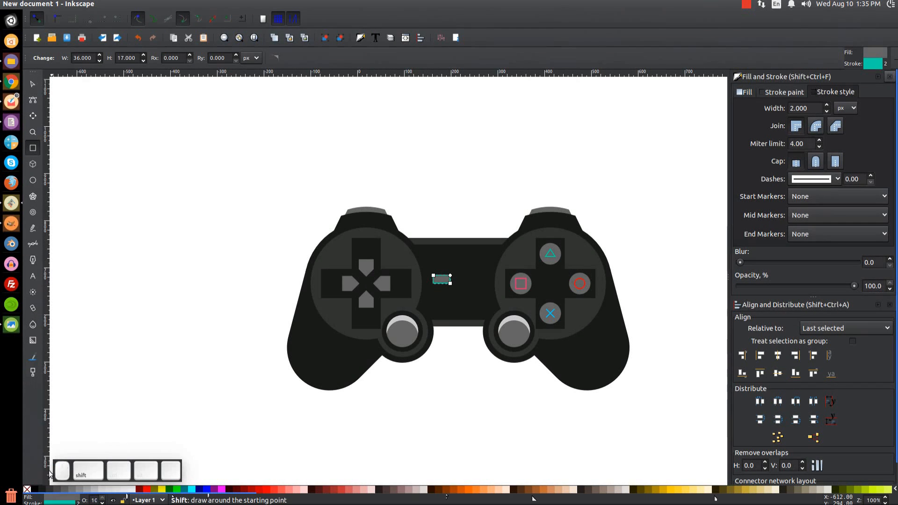
left_click(27, 489, "shift")
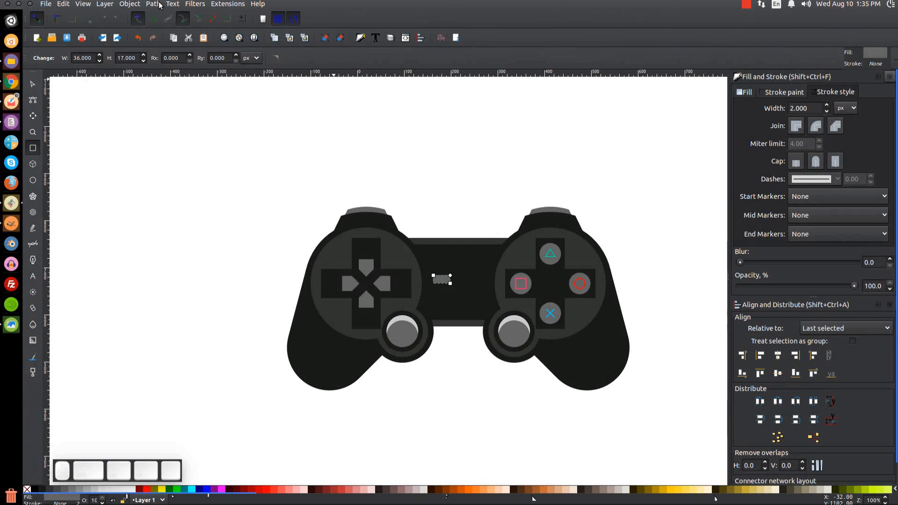
Step: Convert the grey rectangle to a path and, with node snapping off, move it slightly down and to the left
left_click(159, 5)
left_click(164, 12)
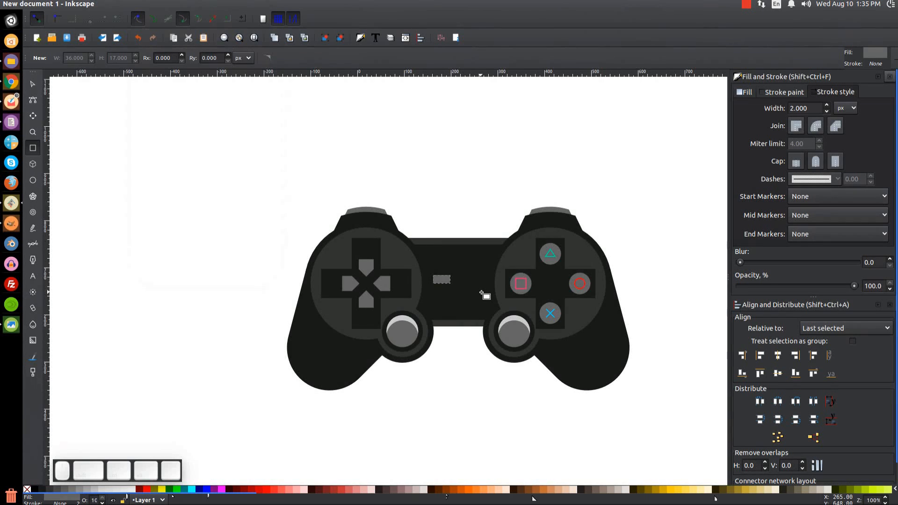
key("plus")
key("plus")
key("plus")
left_click_drag(576, 294, 437, 291)
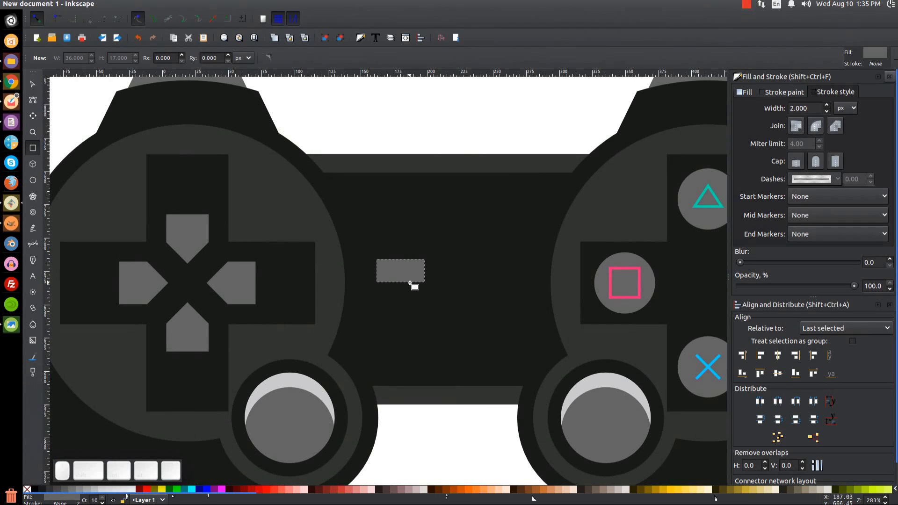
left_click(181, 19)
left_click(33, 86)
left_click_drag(400, 274, 397, 274)
Step: Duplicate the grey rectangle and move the copy horizontally to the right half of the central panel
right_click(398, 274)
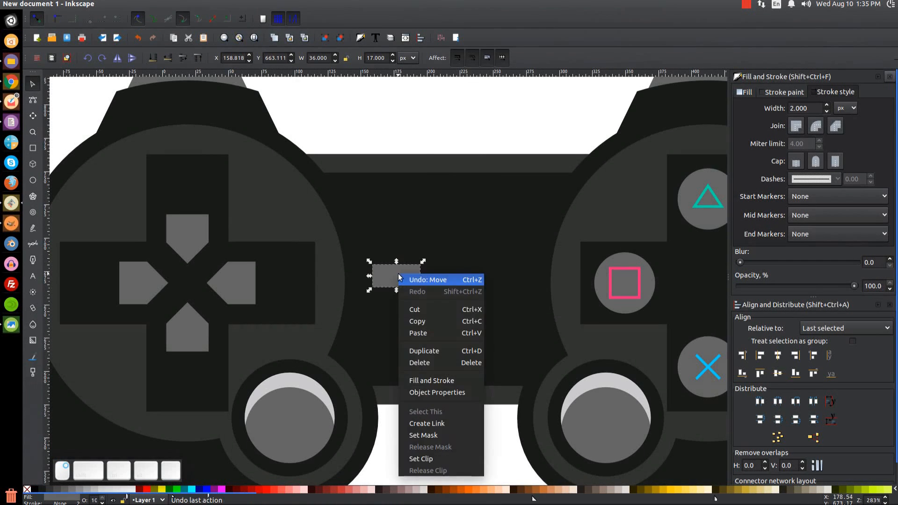
left_click(424, 351)
left_click_drag(383, 279, 472, 282)
Step: Check the centre buttons in the reference thumbnail and insert a node midway along the right edge of the right grey rectangle
left_click(11, 324)
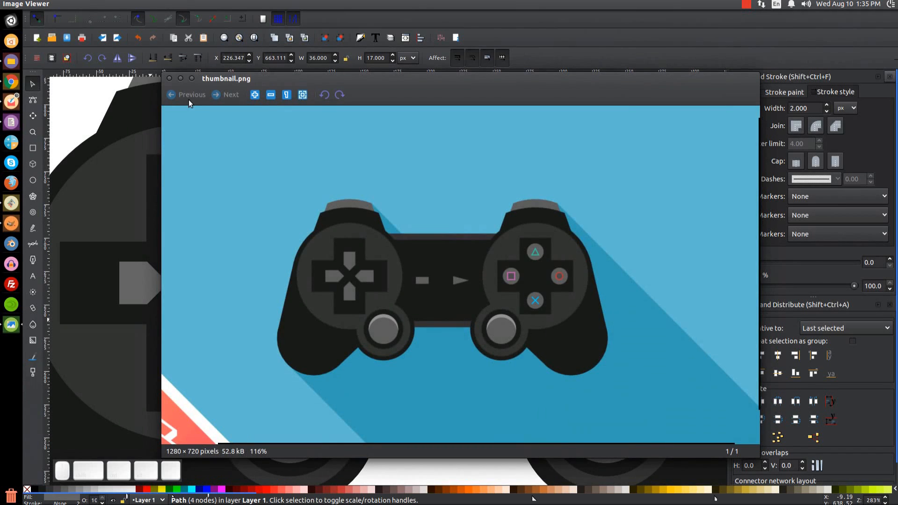
left_click(178, 79)
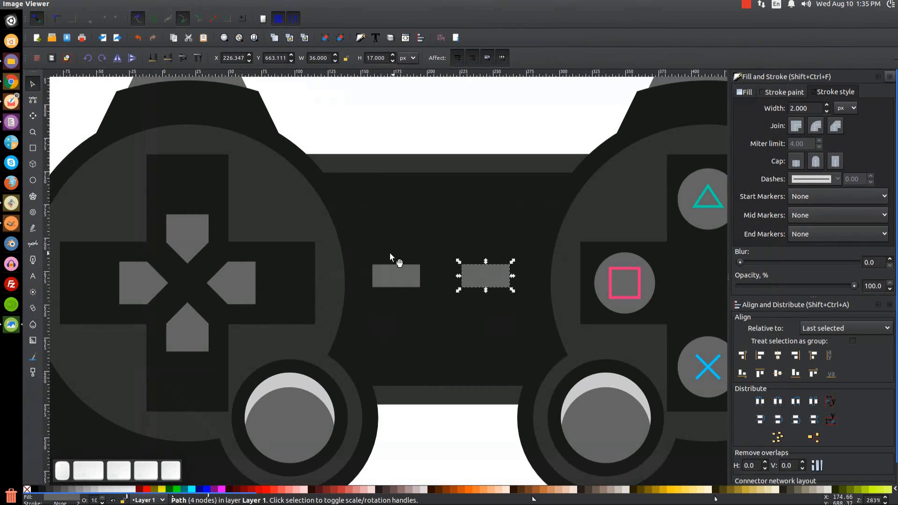
left_click(35, 101)
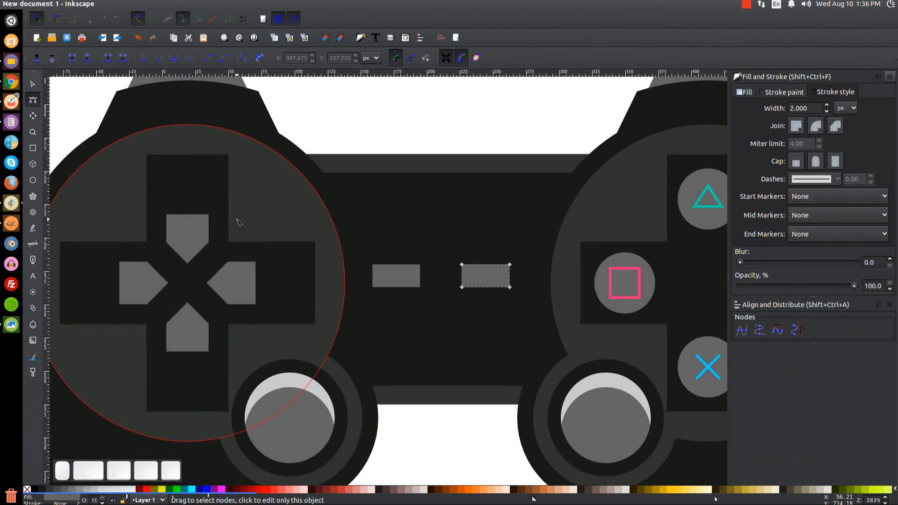
left_click_drag(532, 310, 501, 244)
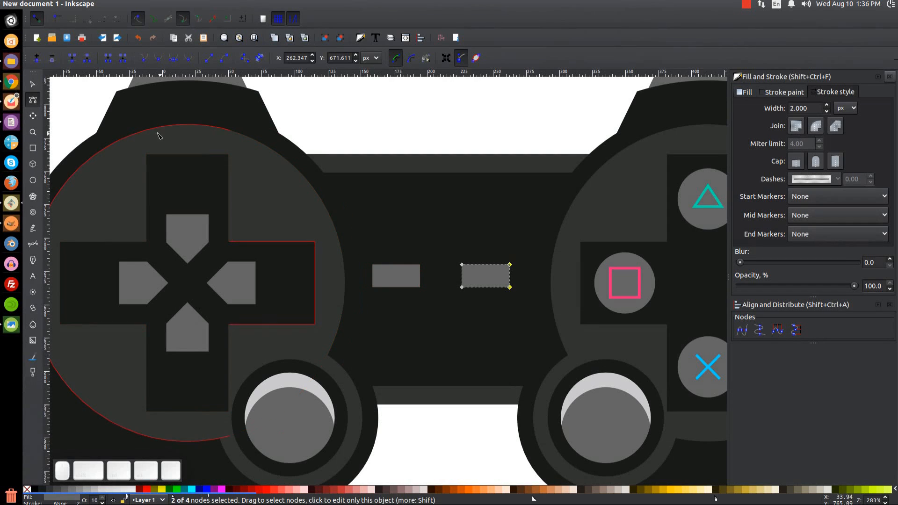
left_click(37, 58)
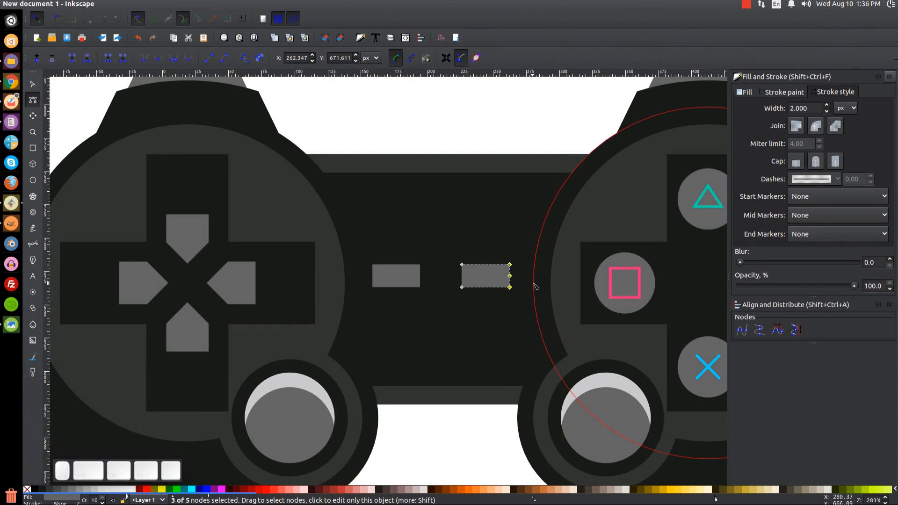
Step: Move the right grey rectangle's upper-right and lower-right corner nodes vertically onto the edge's middle node to form a right-pointing triangle
key("equal")
key("equal")
key("equal")
left_click_drag(622, 277, 361, 297)
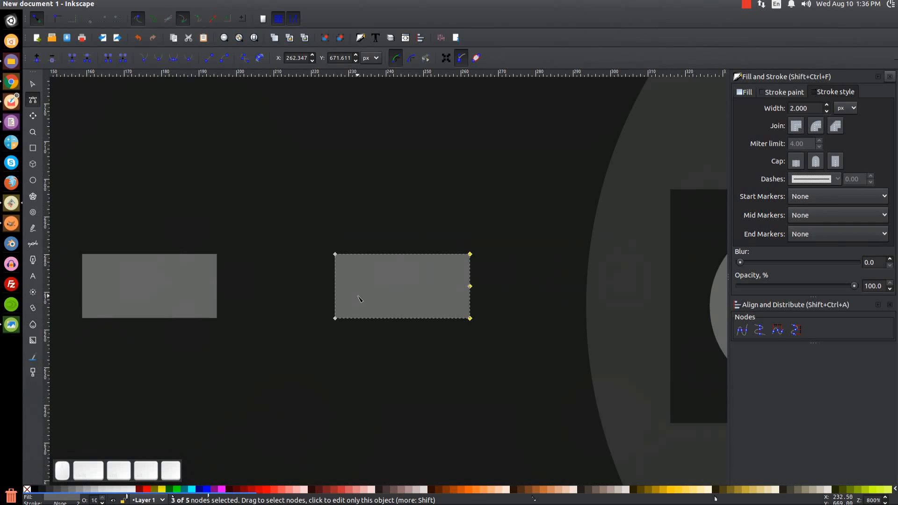
left_click(470, 255)
left_click_drag(470, 254, 470, 286)
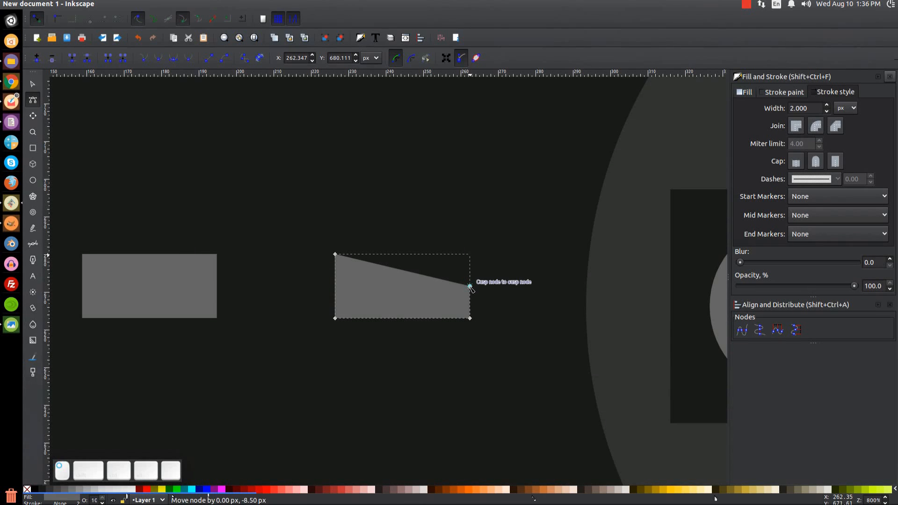
left_click_drag(470, 319, 471, 287)
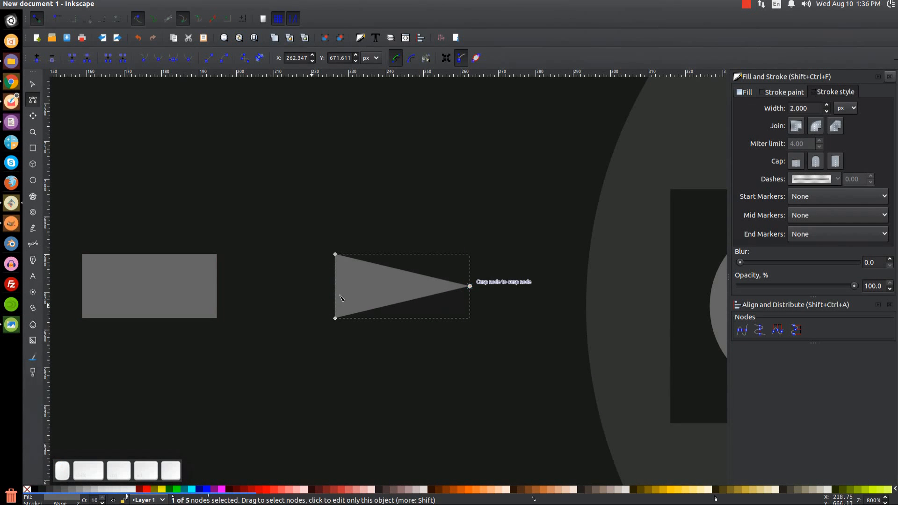
Step: Group the grey rectangle and the triangle in the controller's central panel
left_click(32, 84)
scroll(388, 231, "left", 5)
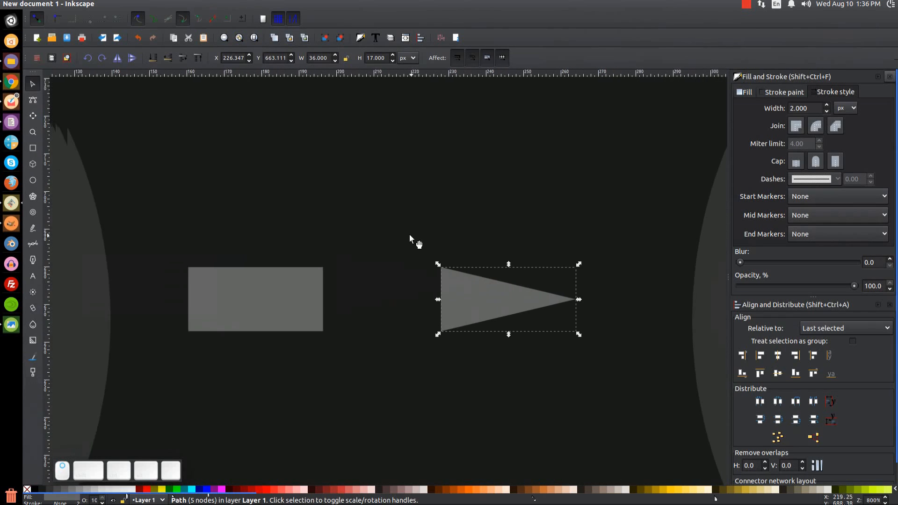
key("shift")
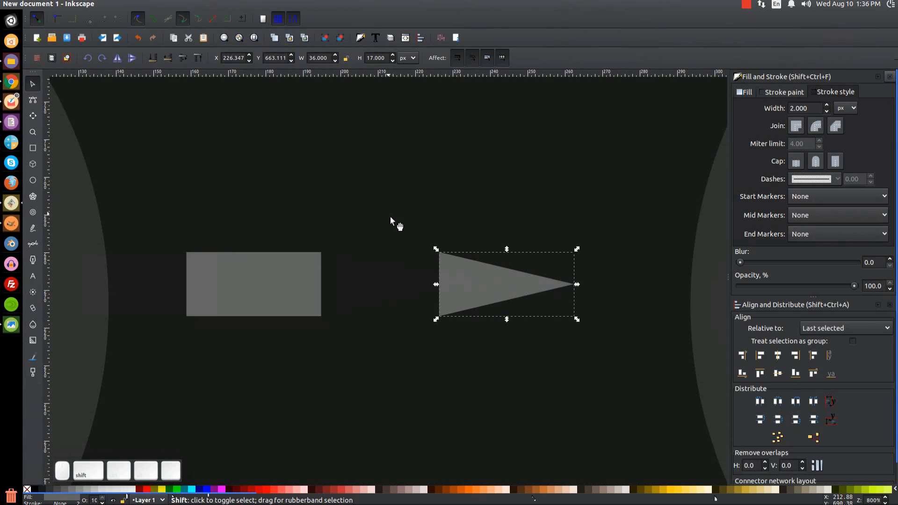
left_click(265, 288, "shift")
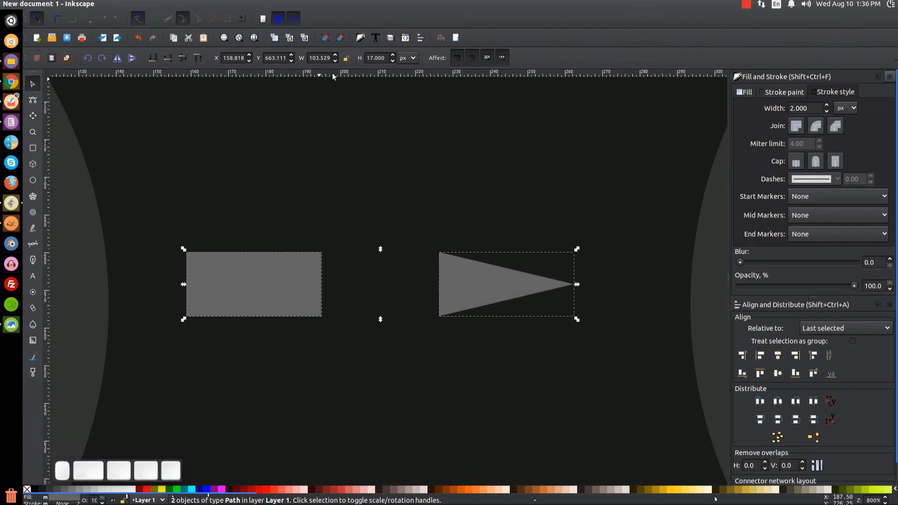
left_click(325, 38)
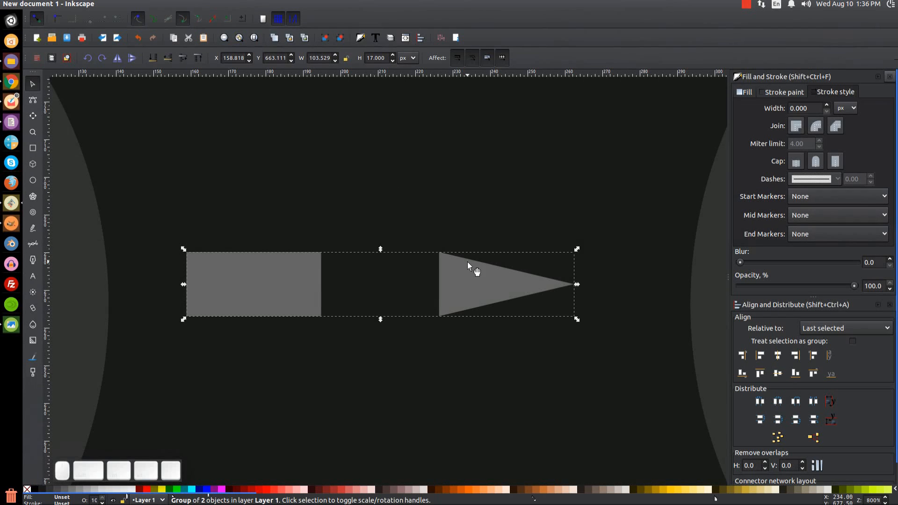
Step: Centre the rectangle-and-triangle group horizontally and vertically on the dark central panel rectangle, then clear the selection
key("1")
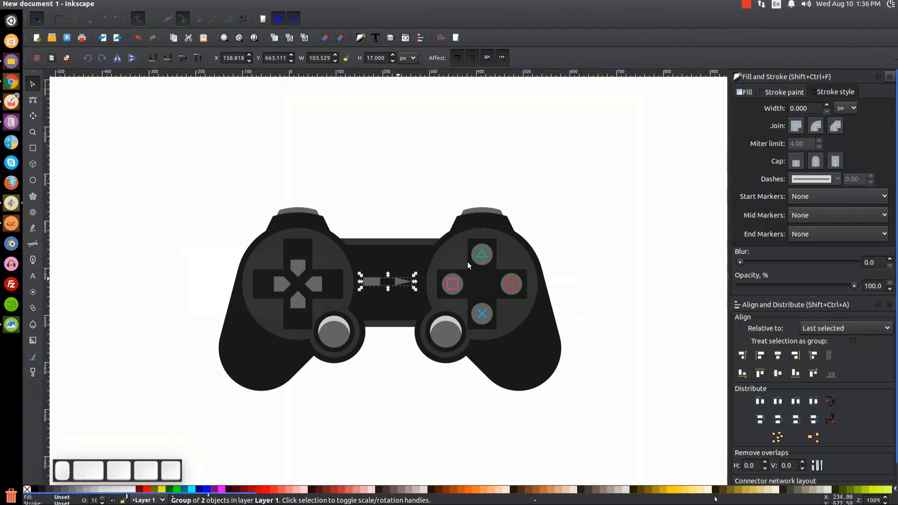
key("shift")
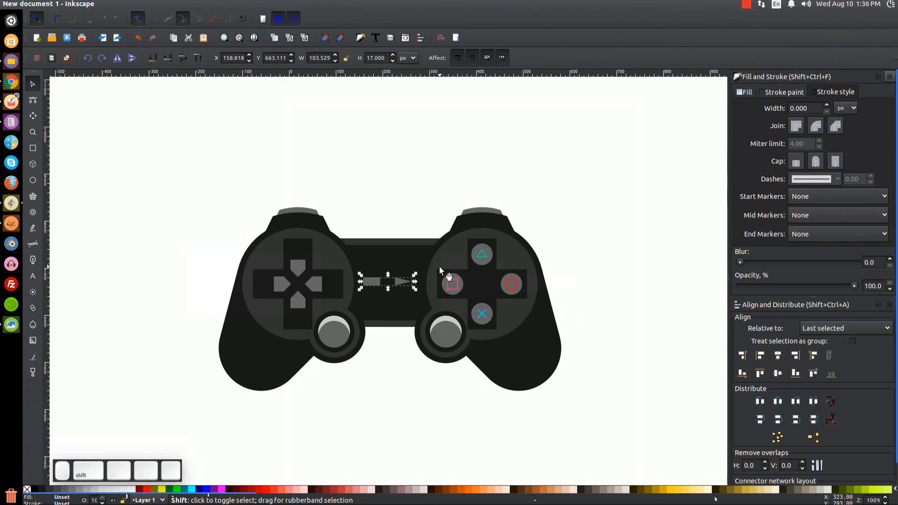
left_click(394, 256, "shift")
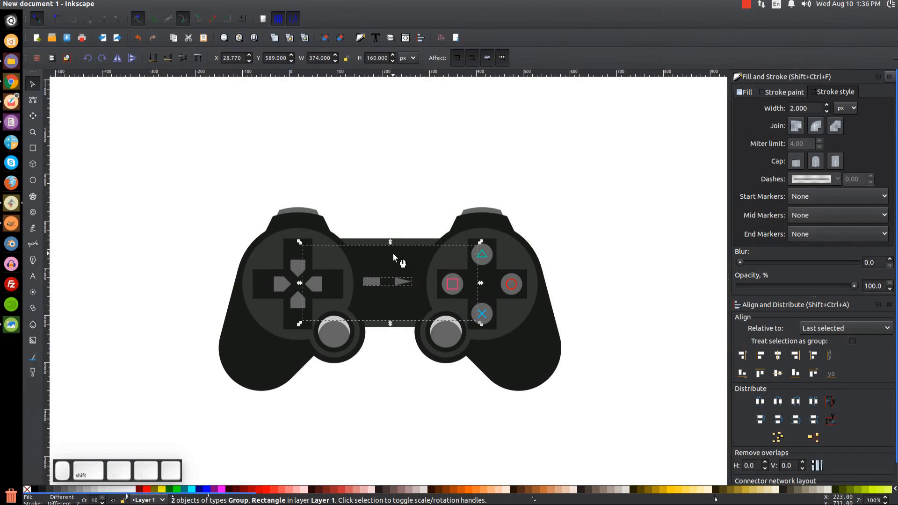
left_click(778, 356)
left_click(784, 371)
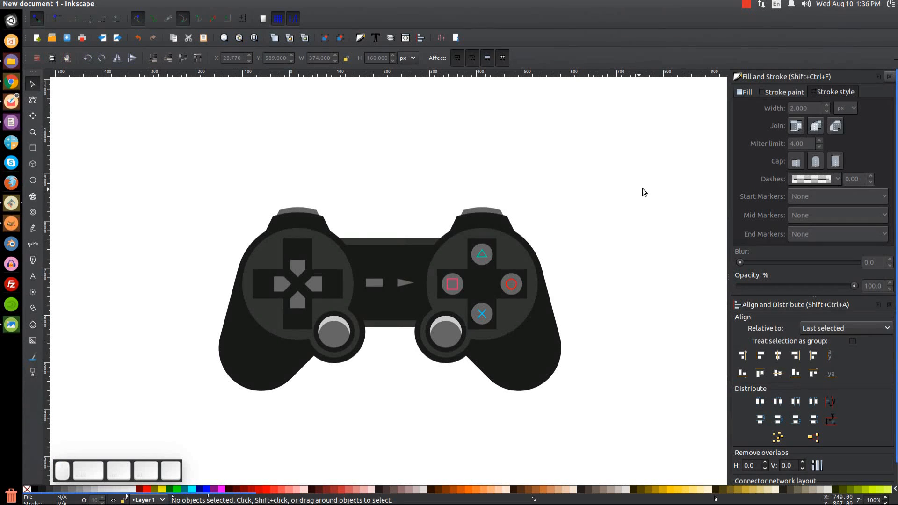
scroll(639, 195, "down", 2)
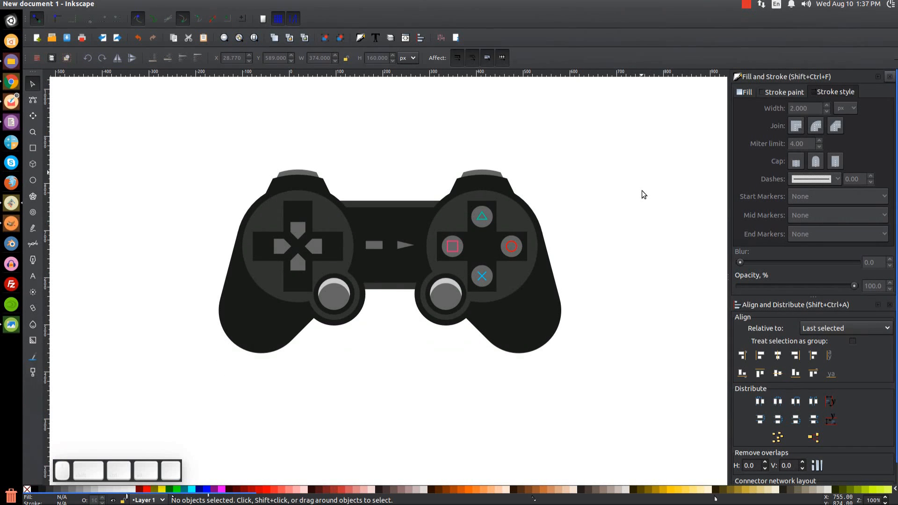